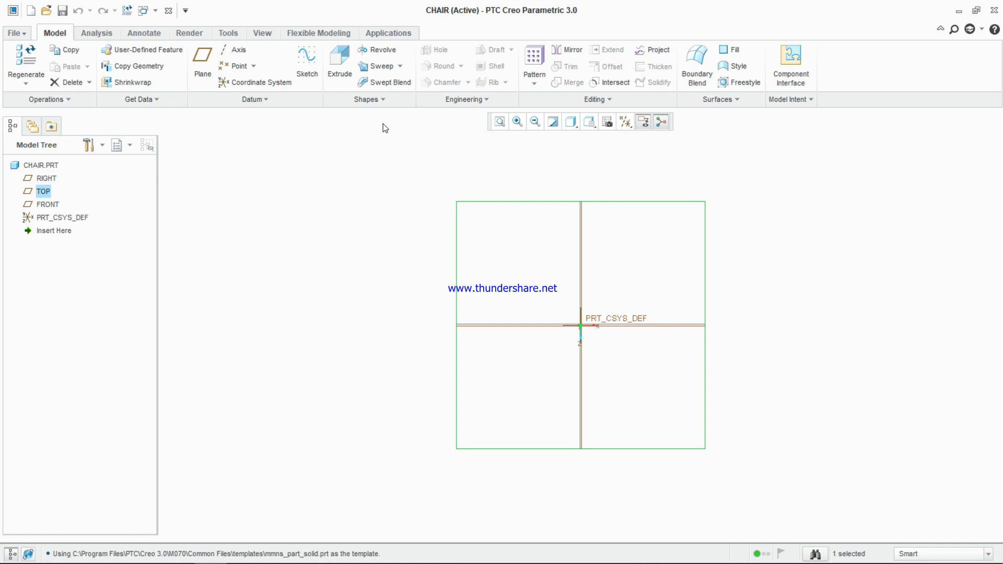
Step: Start an Extrude sketch on the TOP plane and draw a center rectangle about 382 by 402 mm from the origin
click(335, 73)
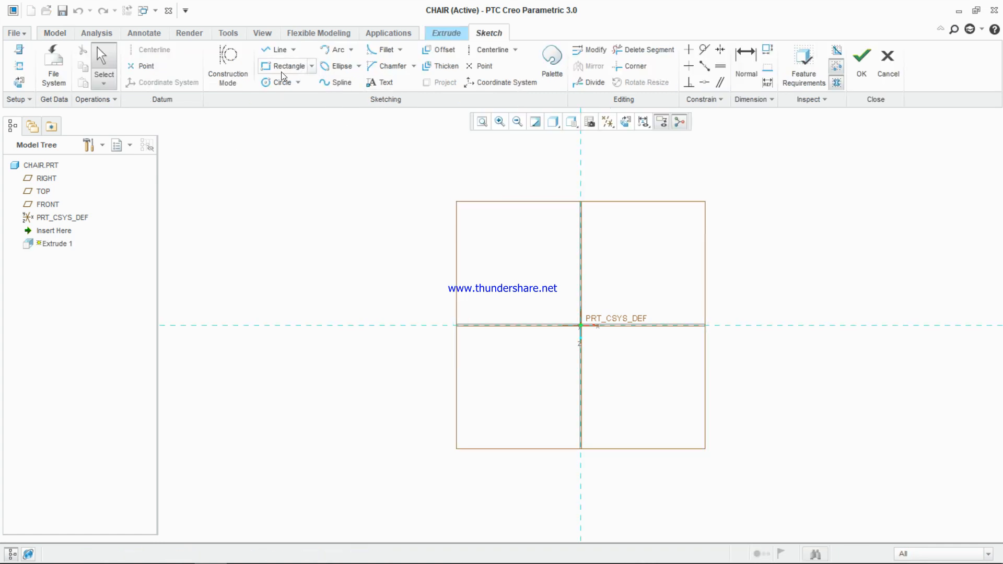
click(312, 67)
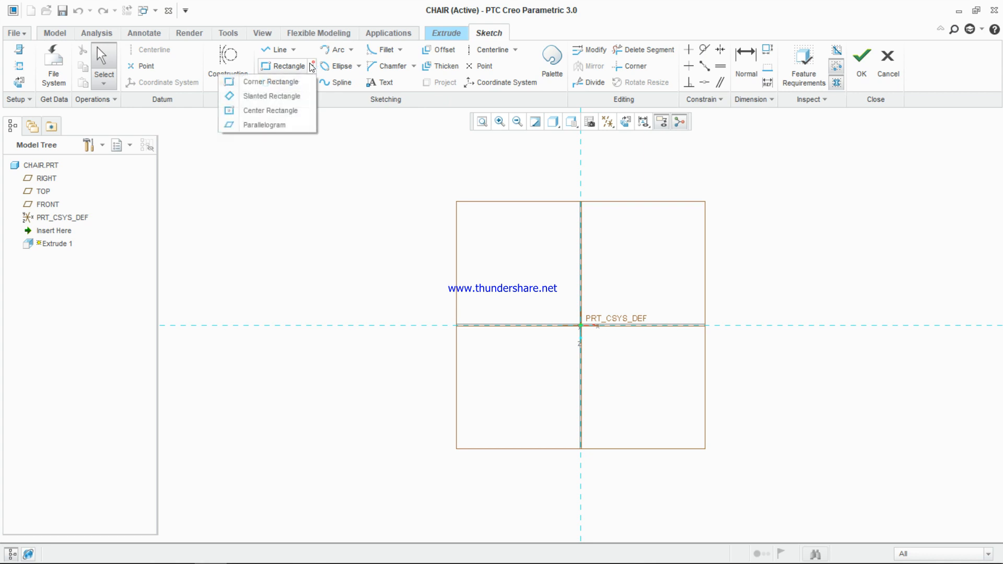
click(270, 110)
click(581, 325)
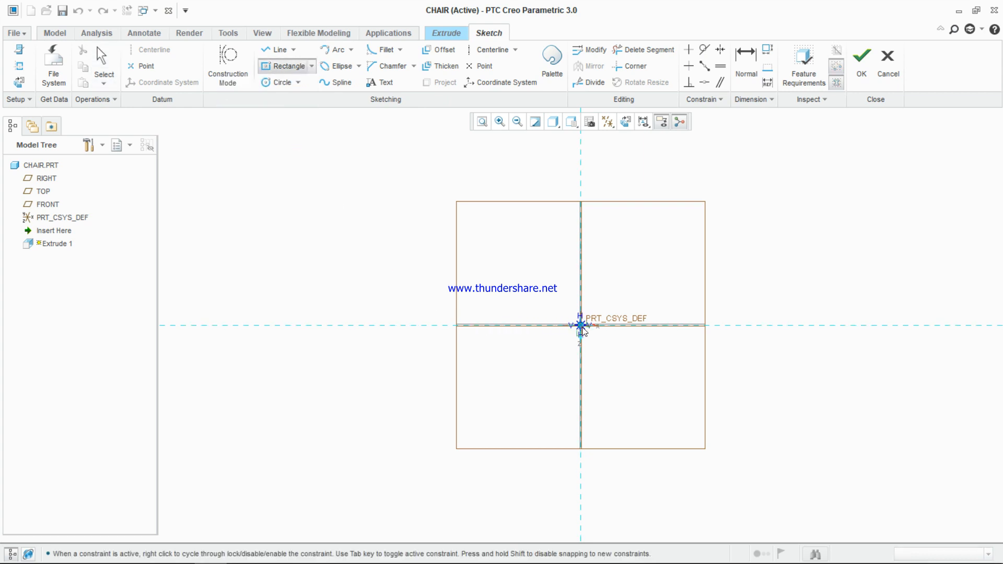
click(674, 422)
middle_click(680, 414)
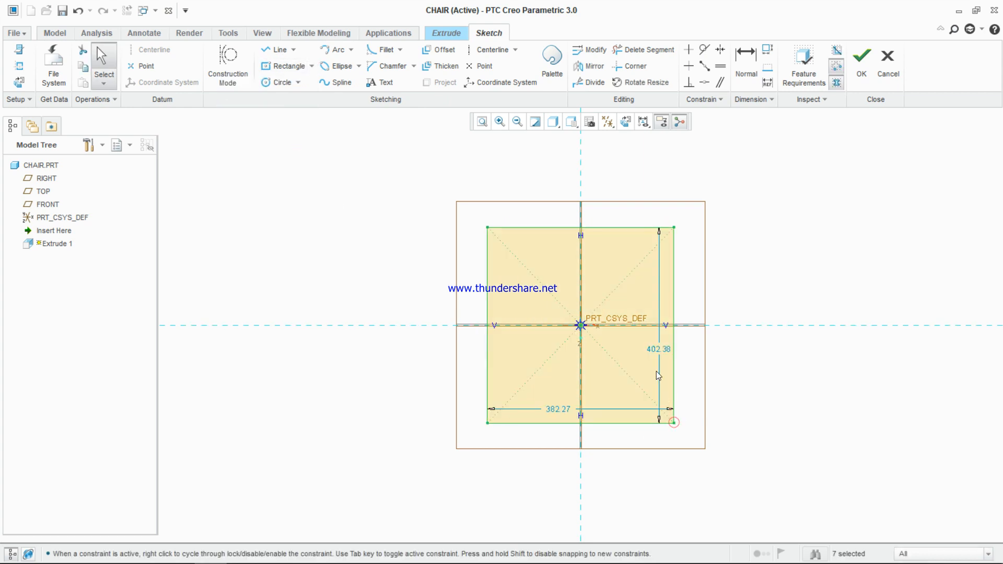
Step: Set the rectangle's height and width to 500 mm each and finish the sketch
double_click(657, 355)
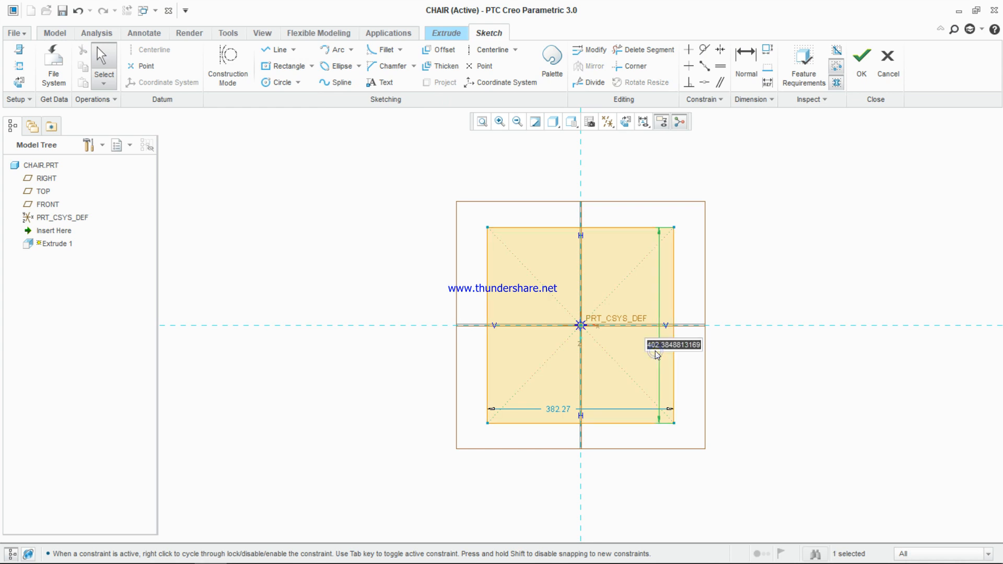
text(500)
key(Return)
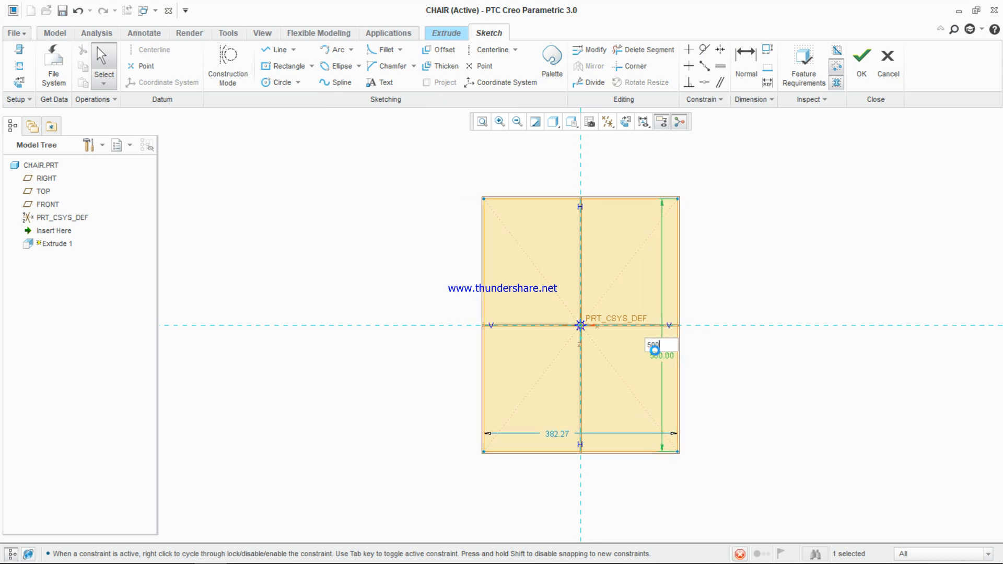
double_click(555, 436)
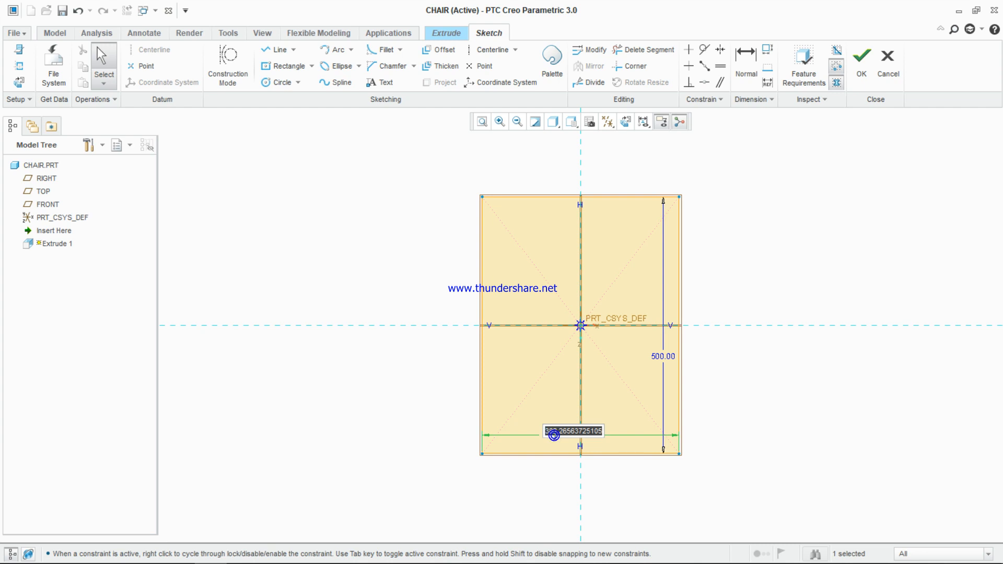
text(500)
key(Return)
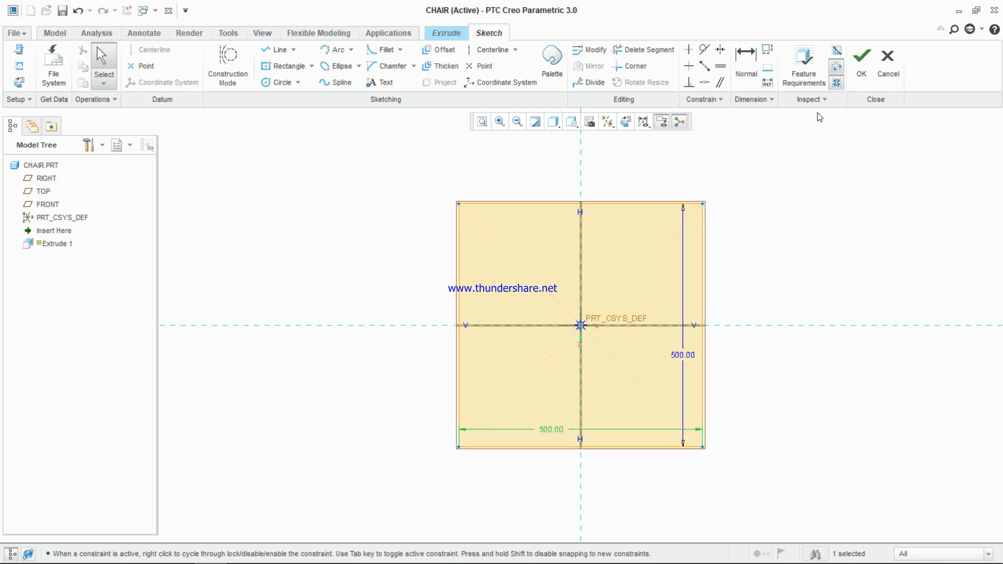
click(862, 58)
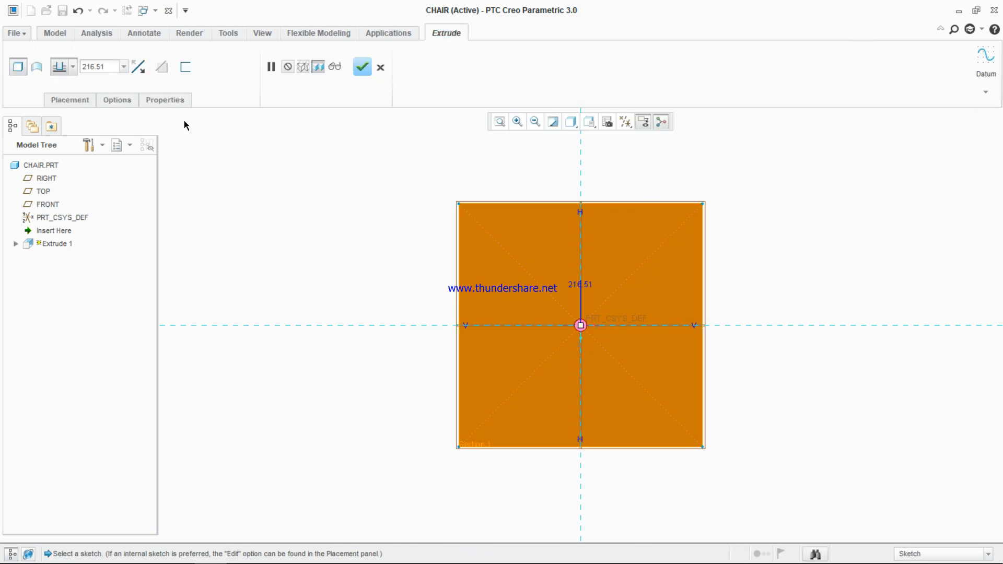
Step: Extrude the square 700 mm symmetrically about the sketch plane
double_click(107, 69)
text(70)
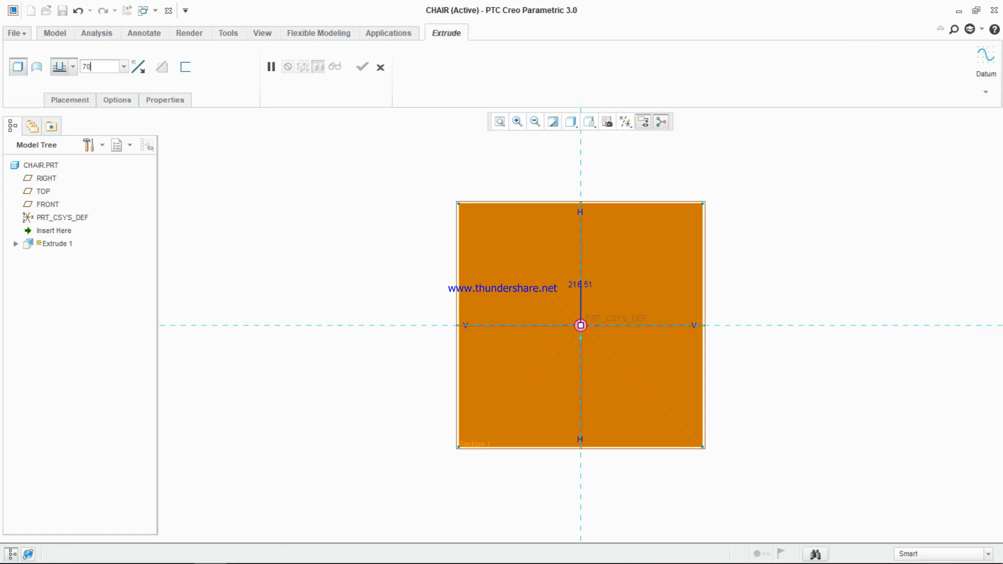
text(0)
key(Return)
click(73, 67)
click(63, 103)
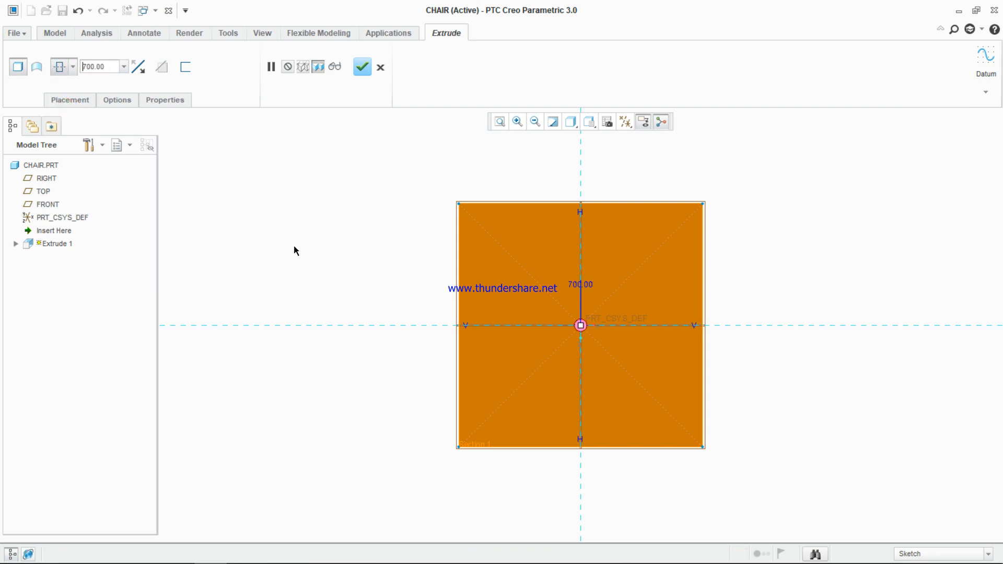
scroll(351, 274, down, 3)
middle_drag(439, 195, 356, 128)
click(360, 71)
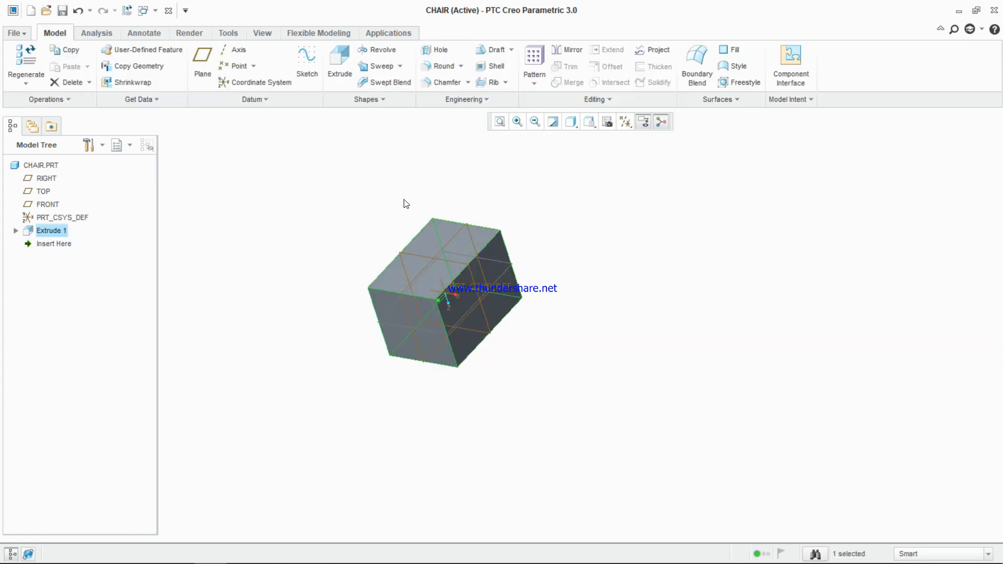
Step: Start a Draft on the block's four side faces, using the end face as the draft hinge and pull direction
click(494, 49)
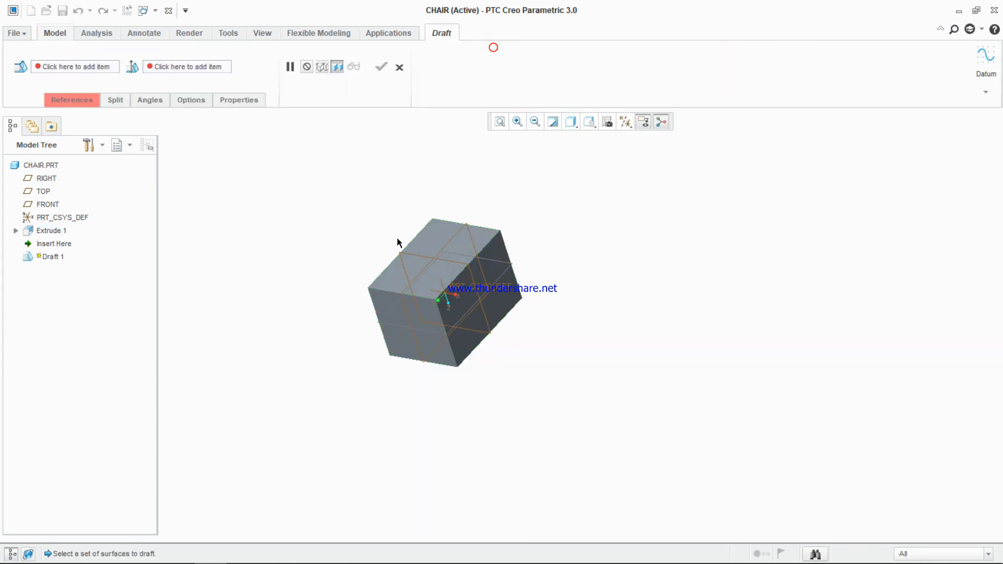
click(402, 265)
middle_drag(459, 331, 485, 301)
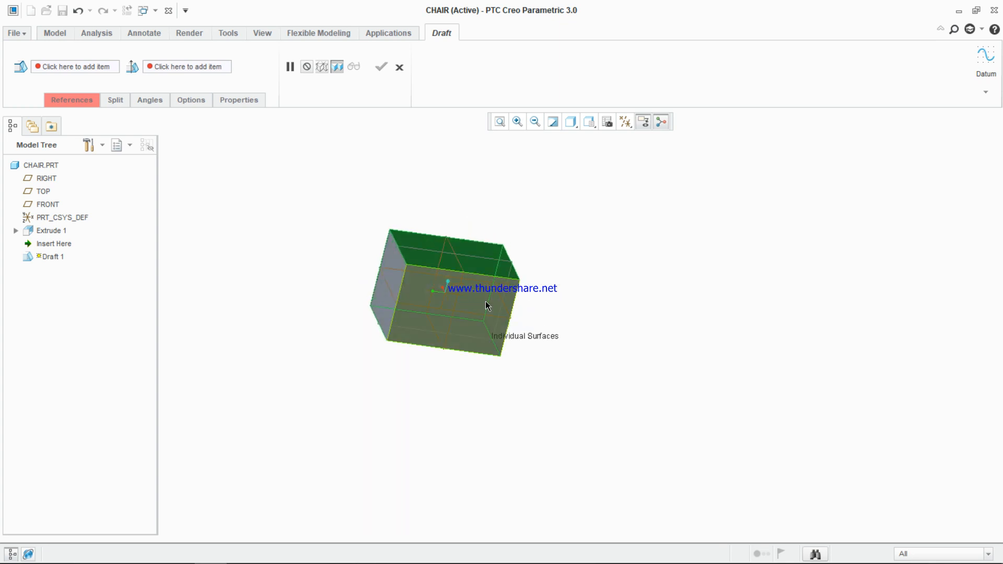
middle_drag(578, 401, 616, 347)
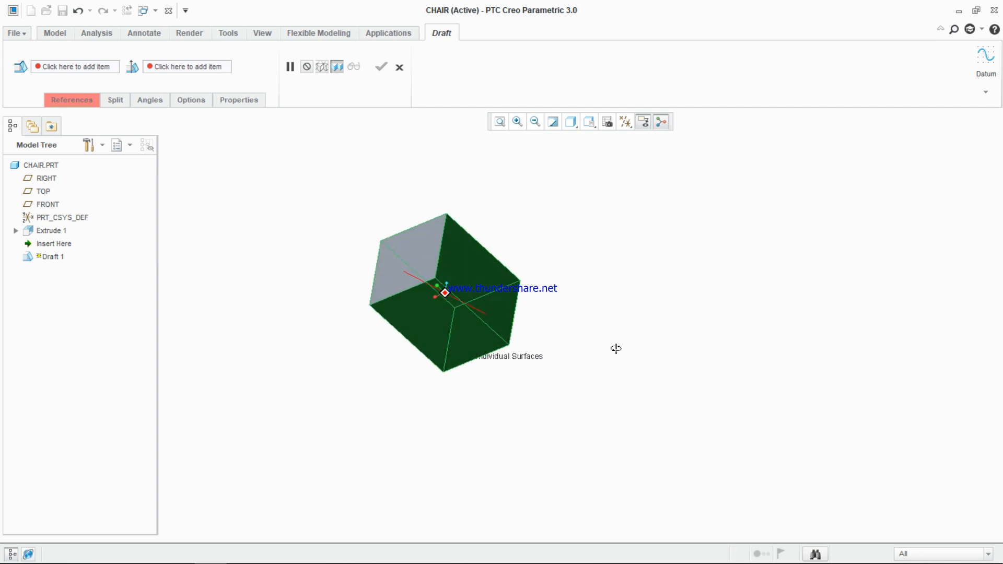
click(73, 101)
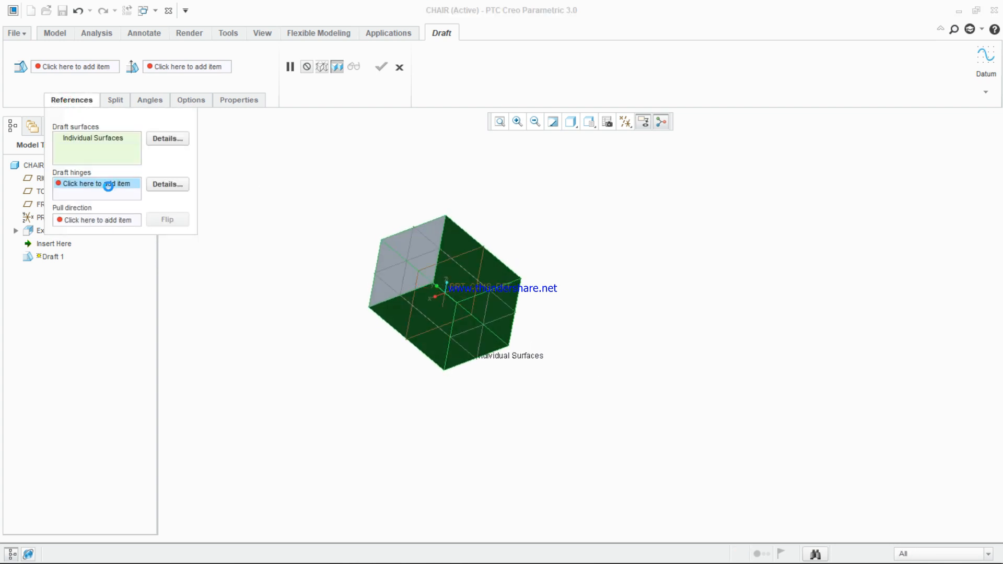
click(109, 187)
click(392, 249)
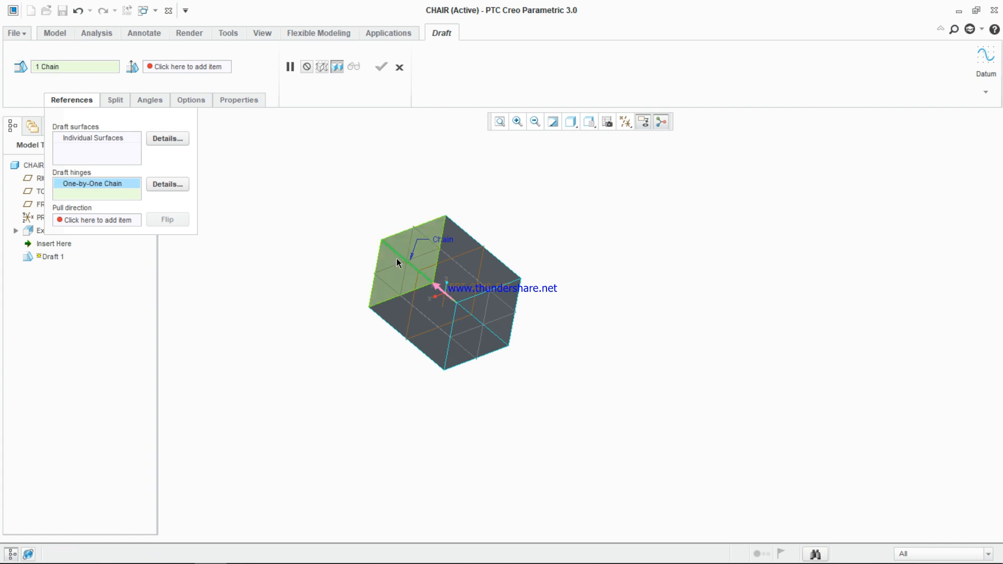
click(396, 258)
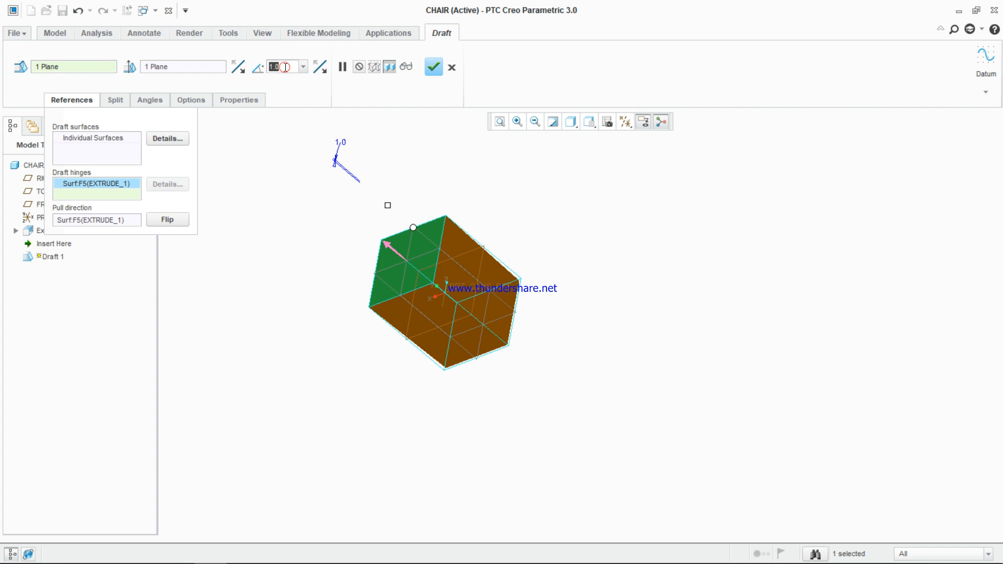
Step: Set the draft angle to 5 degrees, reverse the pull direction and complete the draft
text(5)
key(Return)
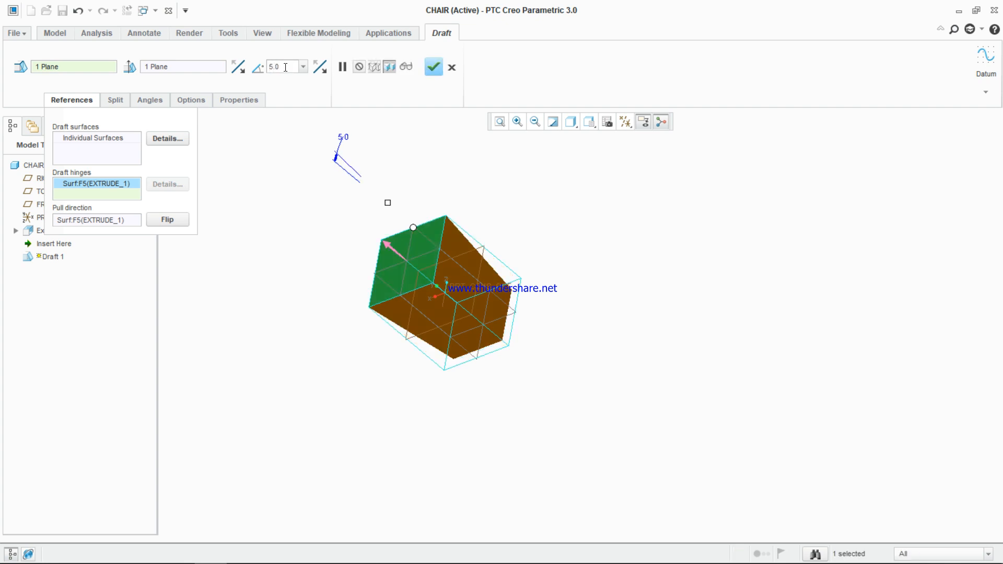
click(239, 66)
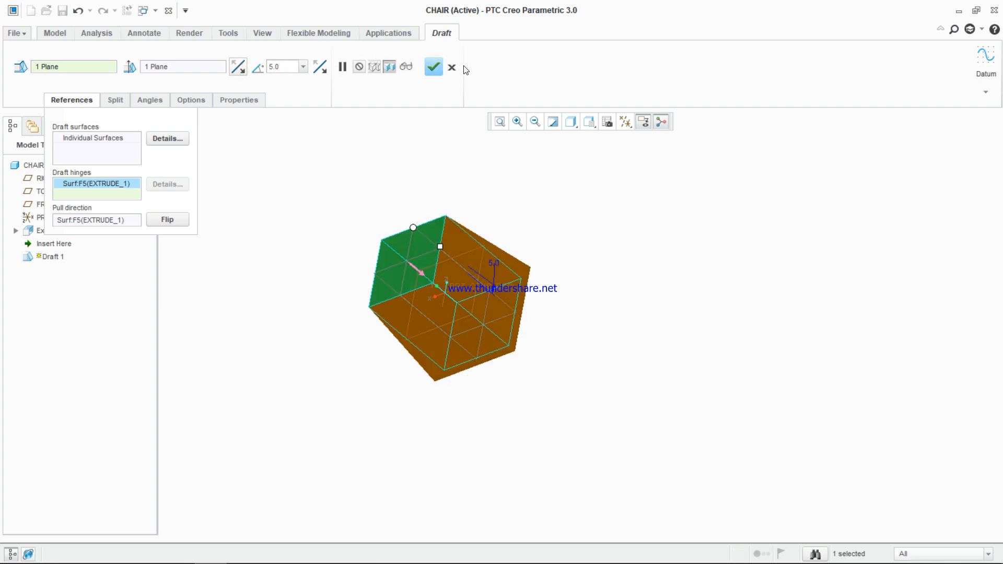
click(433, 66)
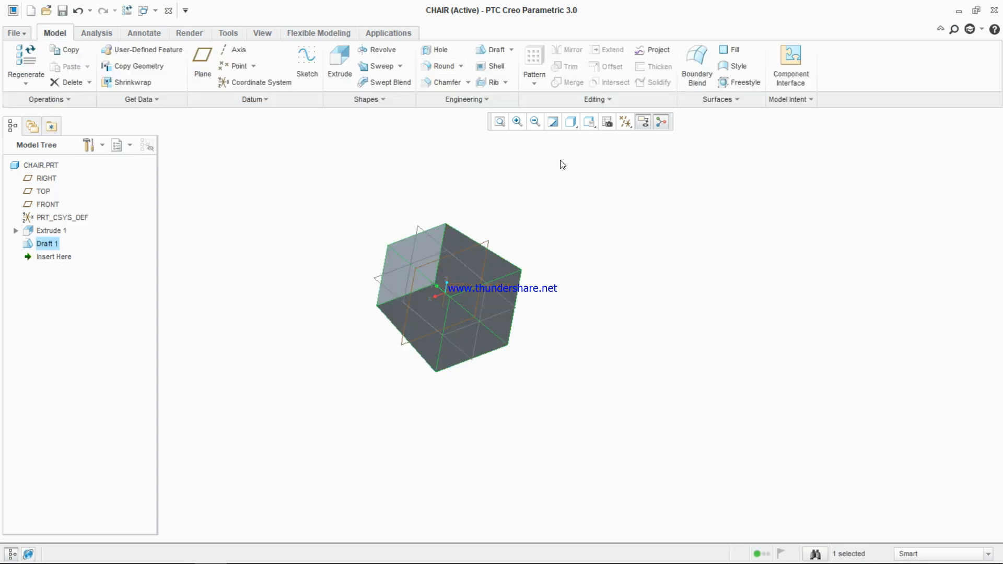
Step: Start a Round with radius 13.50 on the first corner edges and narrow-end edges of the tapered block
middle_drag(509, 178, 419, 230)
middle_drag(544, 224, 521, 240)
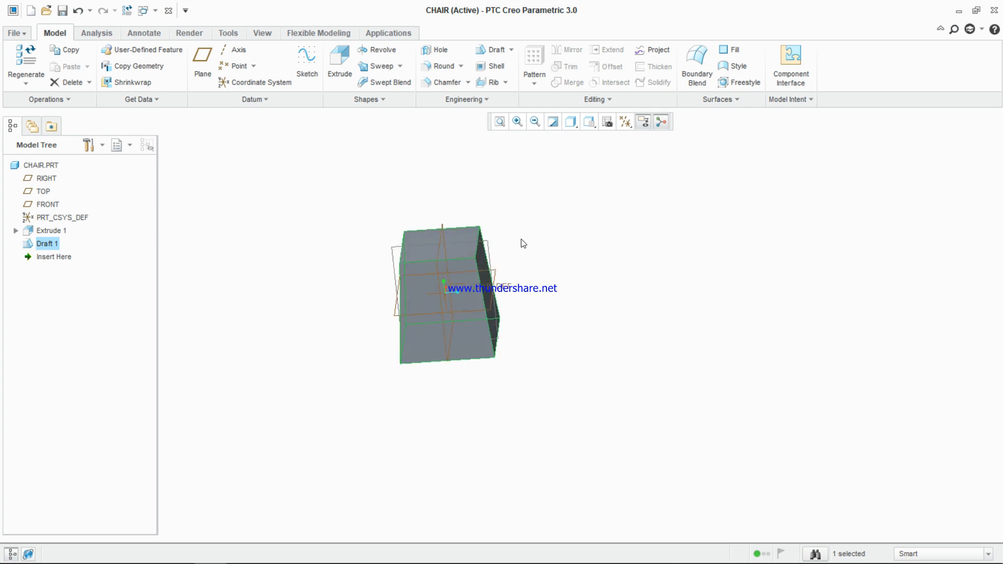
click(447, 66)
scroll(422, 337, down, 5)
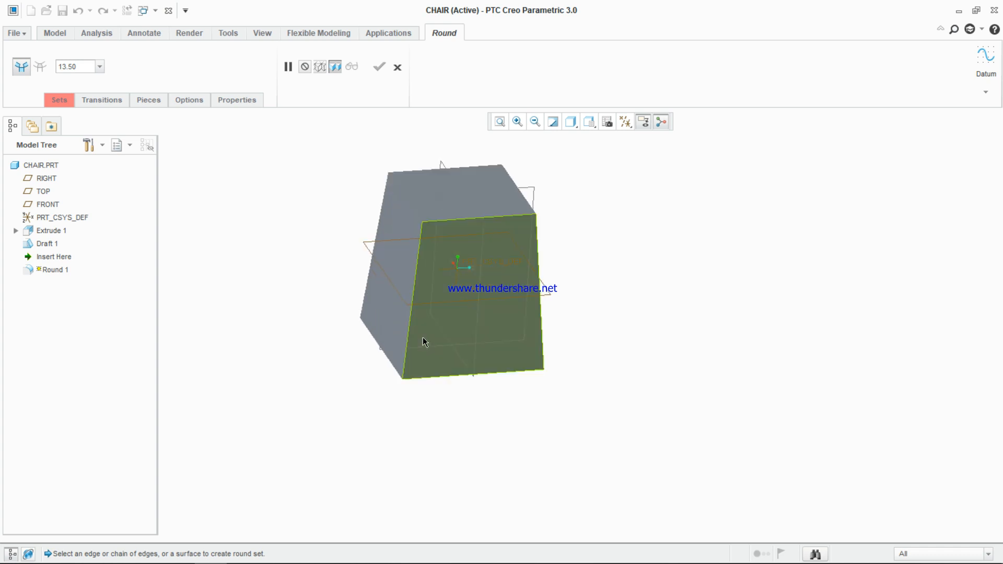
click(406, 324)
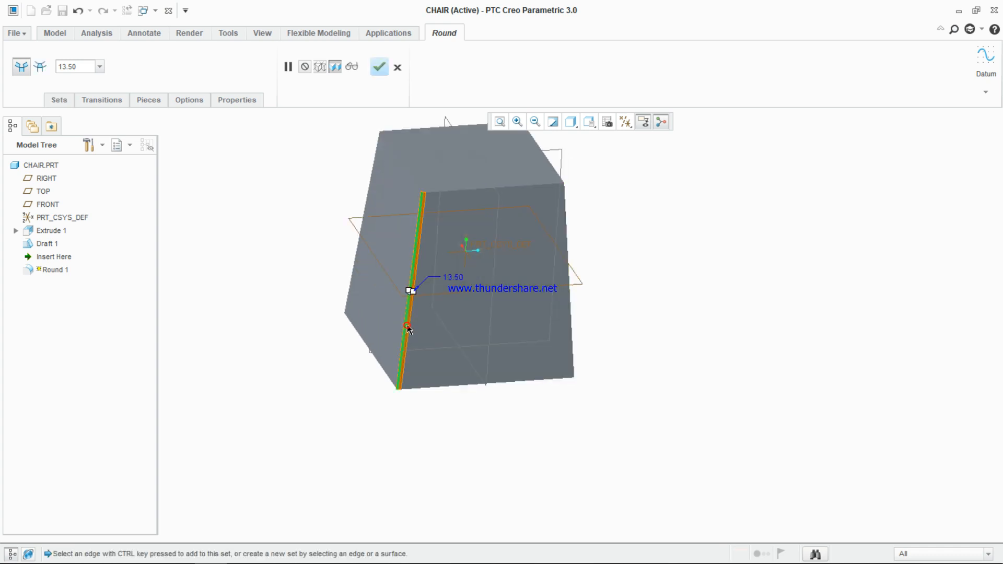
ctrl+click(492, 189)
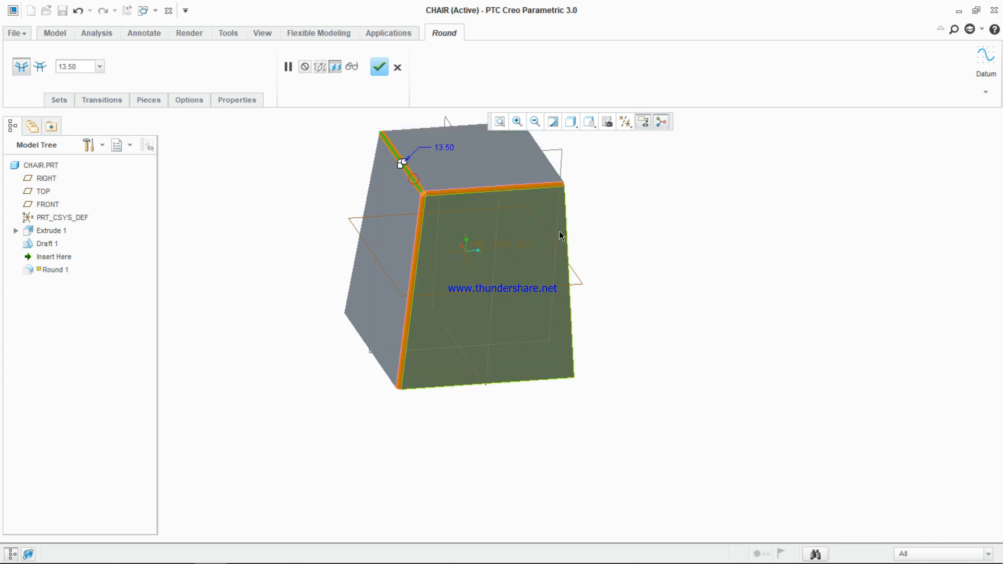
click(566, 228)
Step: Add another narrow-end edge, two adjoining wide-end edges and a further edge to the 13.50 round
scroll(618, 241, up, 1)
middle_drag(653, 234, 541, 235)
ctrl+click(496, 186)
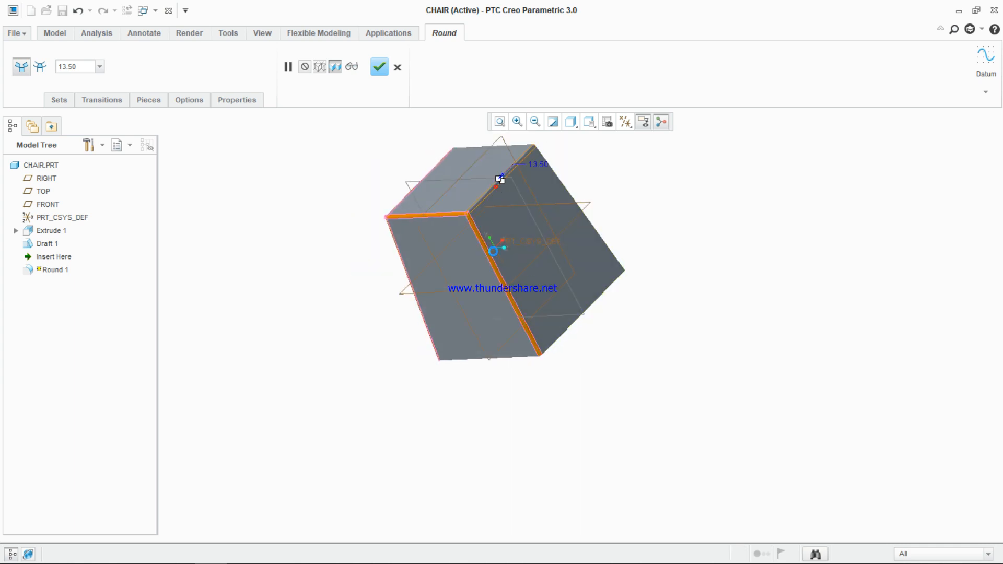
ctrl+click(513, 357)
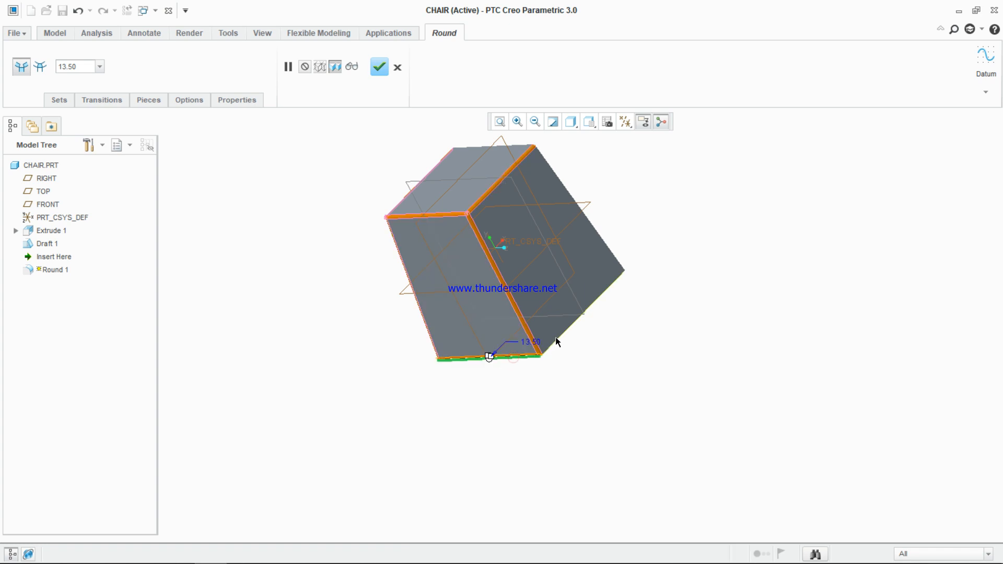
ctrl+click(577, 318)
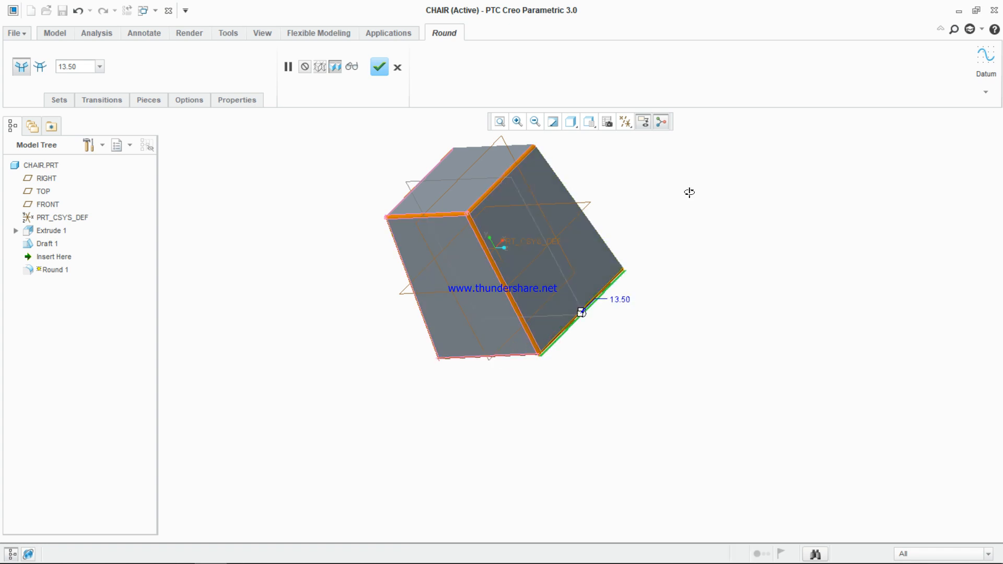
middle_drag(688, 193, 661, 233)
ctrl+click(531, 233)
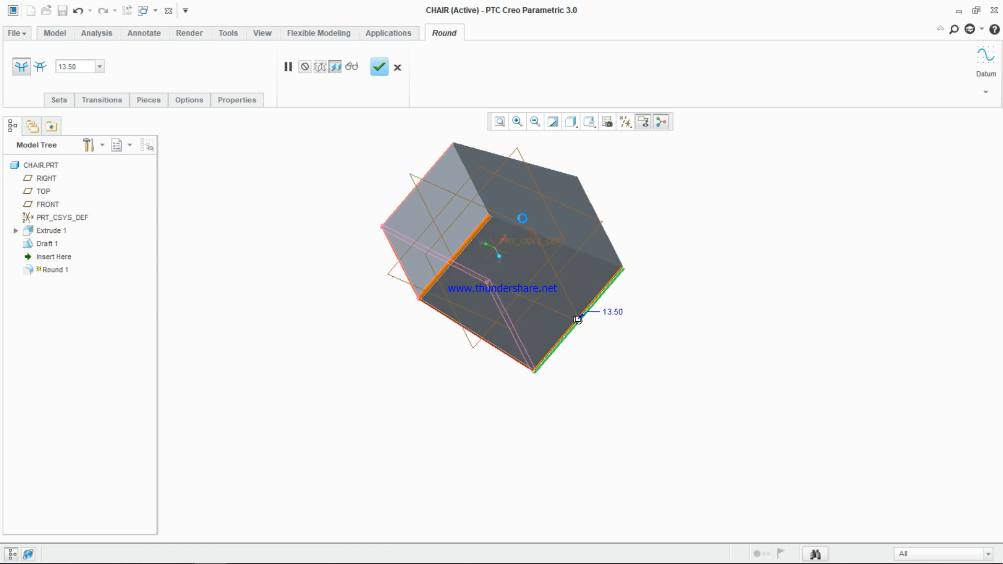
Step: Include the block's remaining edges in the 13.50 round and complete the feature
middle_drag(640, 217, 636, 260)
middle_drag(641, 188, 568, 204)
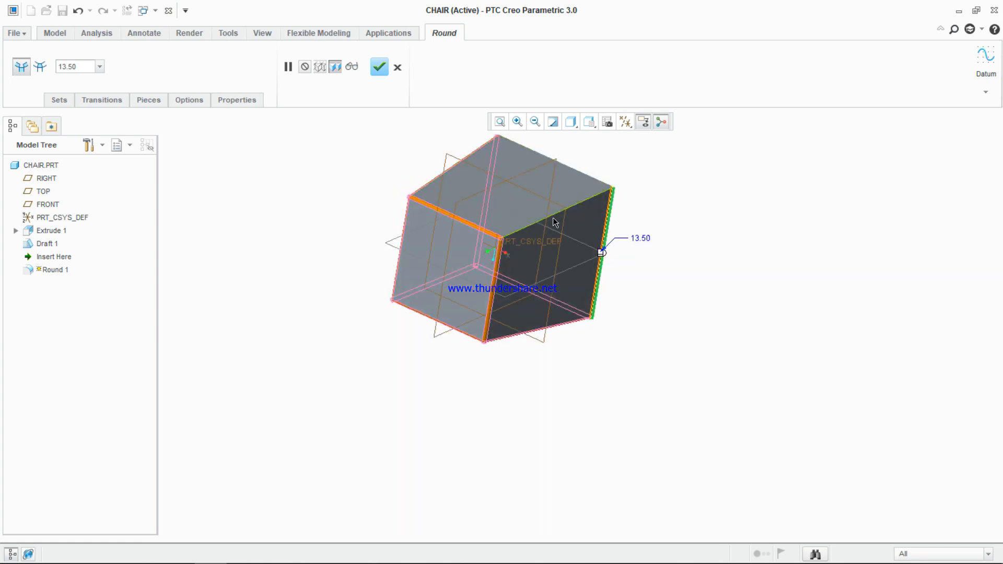
middle_drag(663, 171, 713, 266)
middle_drag(677, 235, 598, 193)
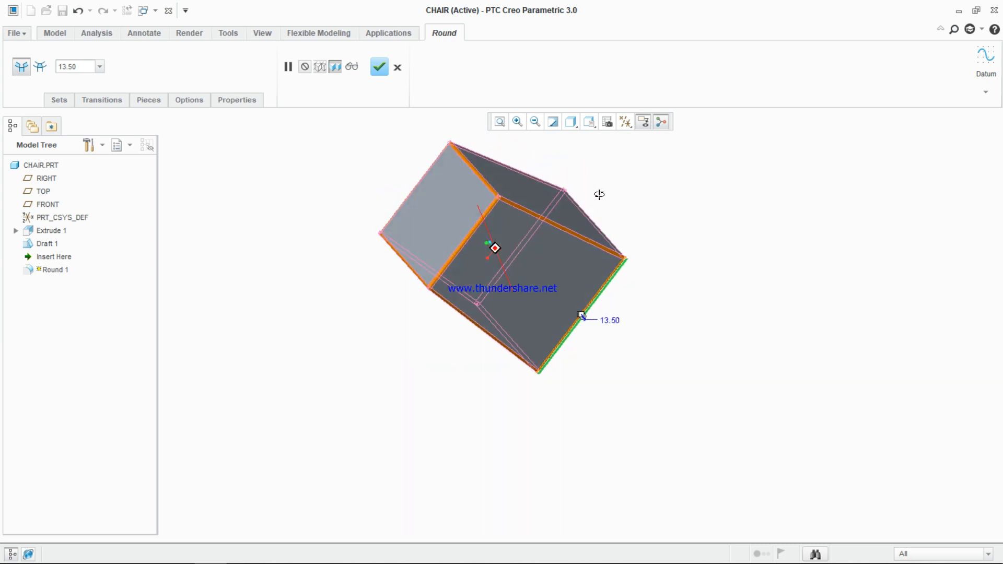
click(380, 67)
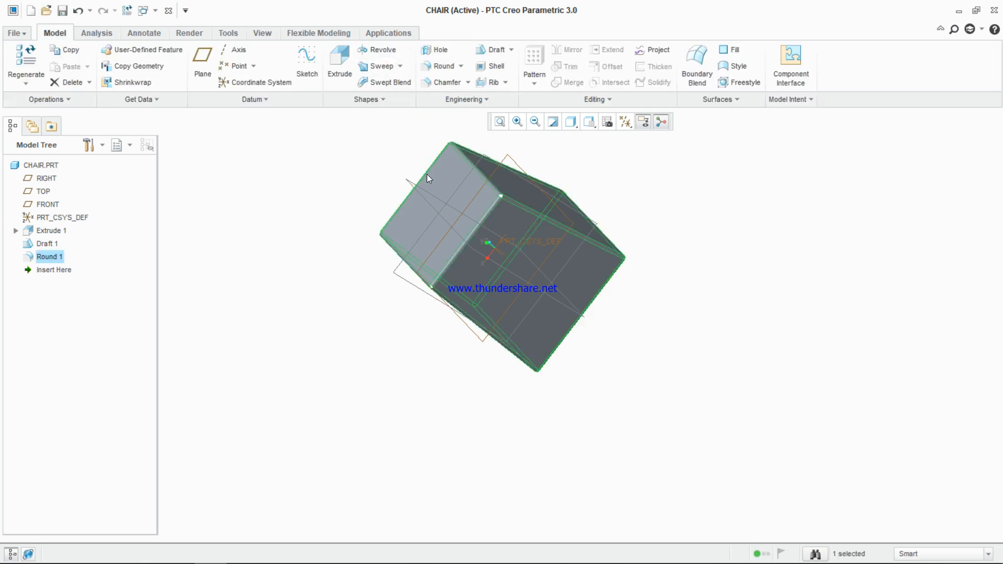
Step: Start an Extrude sketch on the narrow end face of the block, with the sketch plane facing the view
mouse_move(455, 231)
middle_down()
mouse_move(369, 204)
mouse_move(450, 183)
mouse_move(443, 179)
middle_up()
mouse_move(535, 194)
middle_down()
mouse_move(604, 233)
mouse_move(593, 248)
mouse_move(472, 205)
middle_up()
click(473, 205)
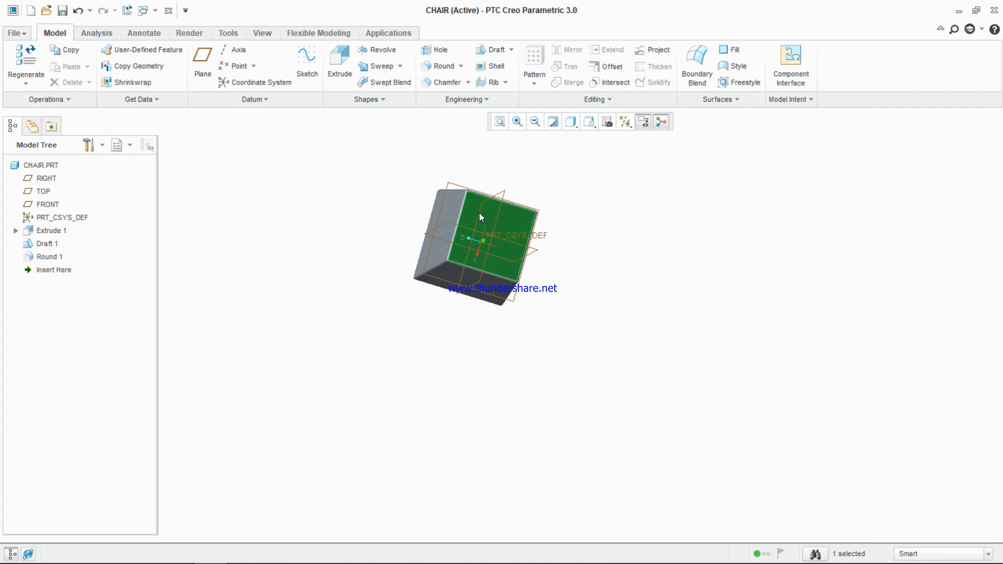
click(345, 57)
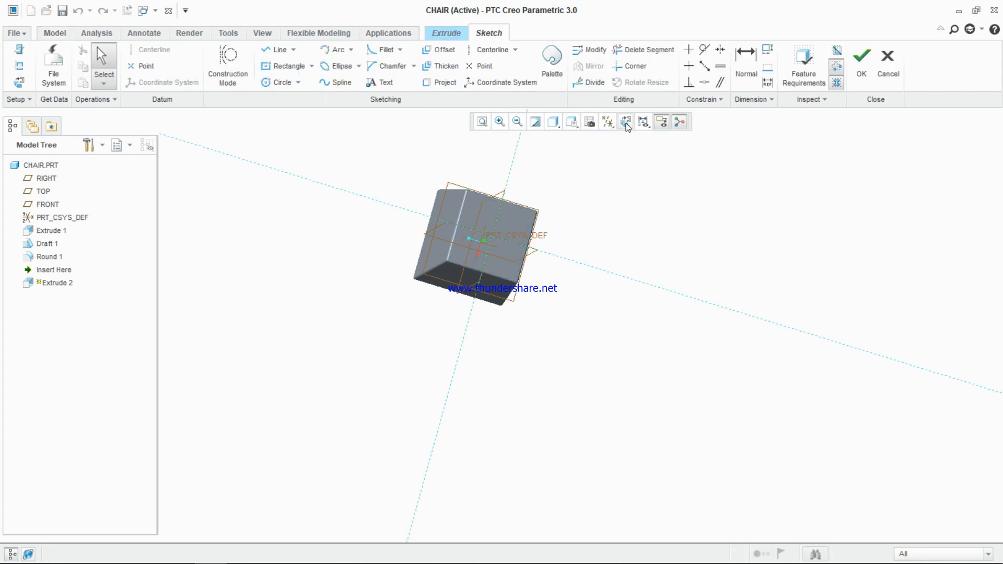
click(625, 121)
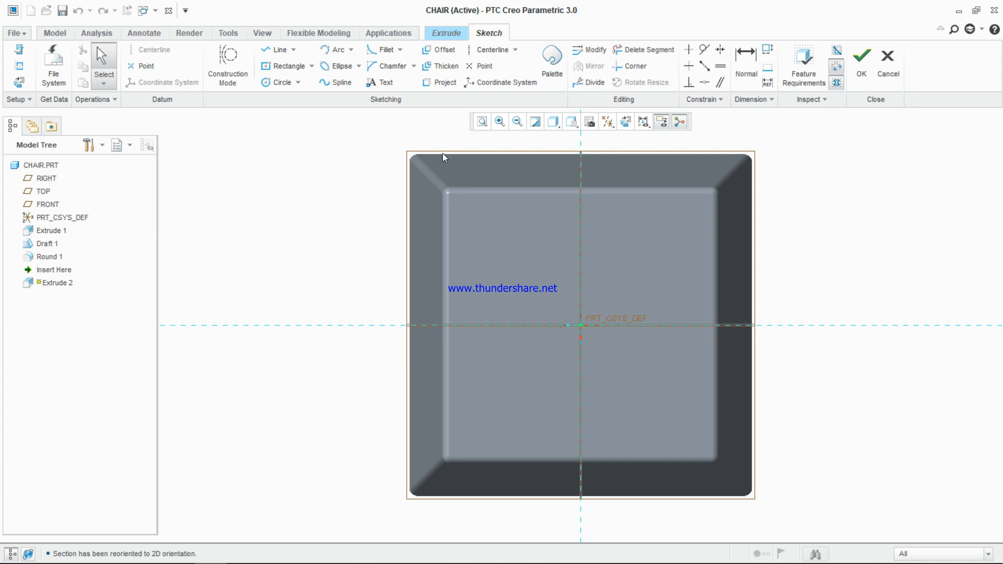
Step: Sketch a circle at the centre of the narrow end face, set its diameter to 75 and finish the sketch
click(286, 86)
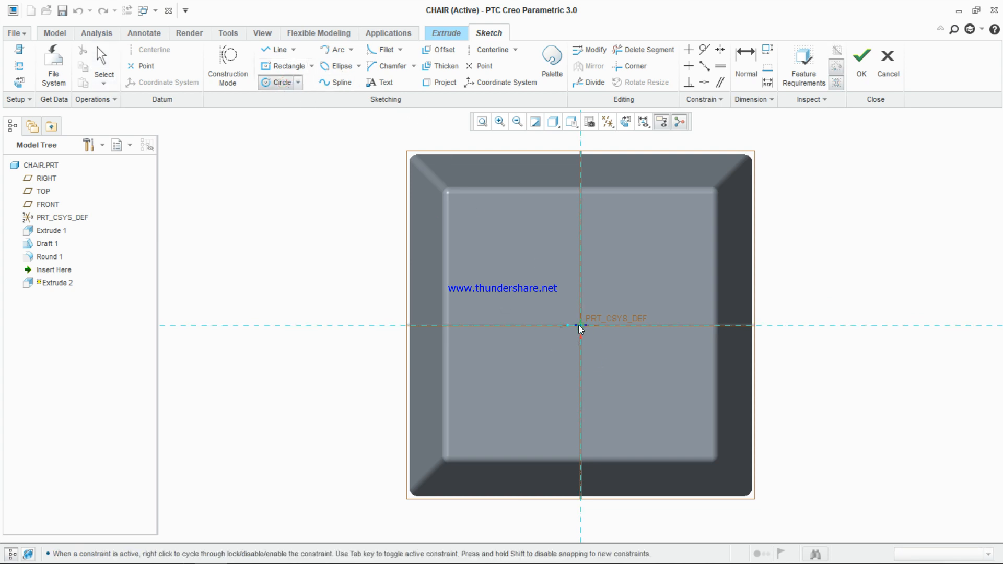
click(599, 349)
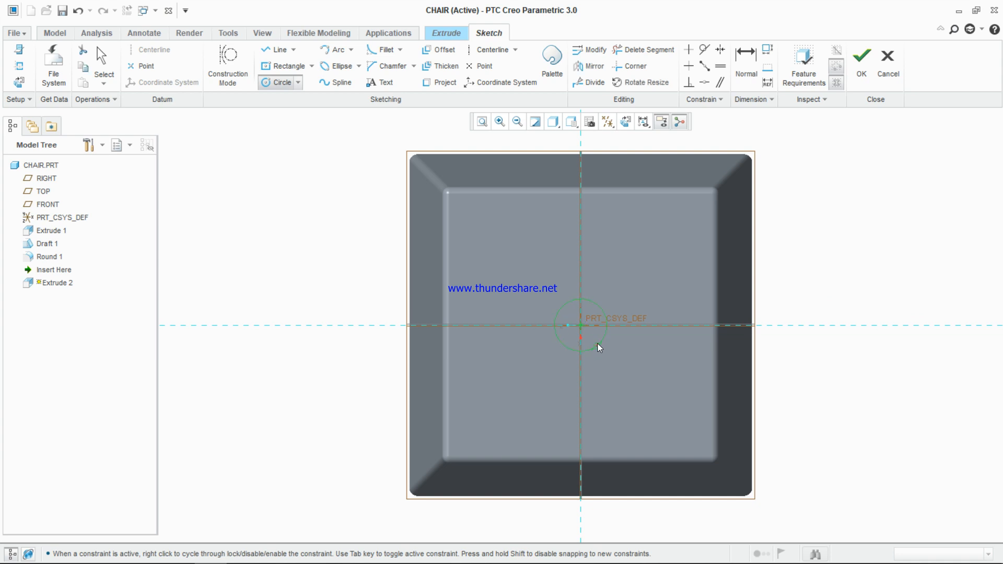
middle_click(599, 348)
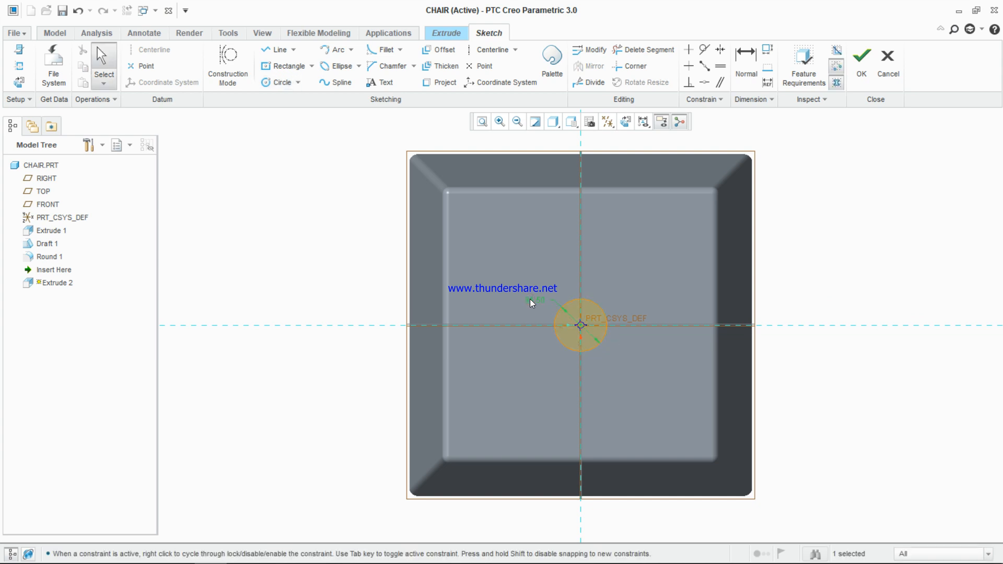
double_click(533, 300)
text(75)
key(Return)
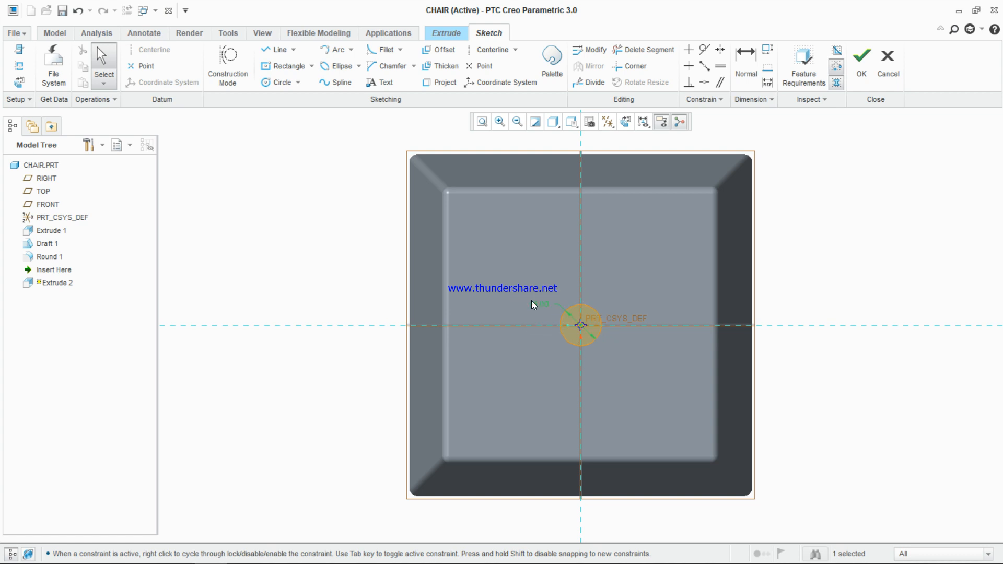
click(862, 57)
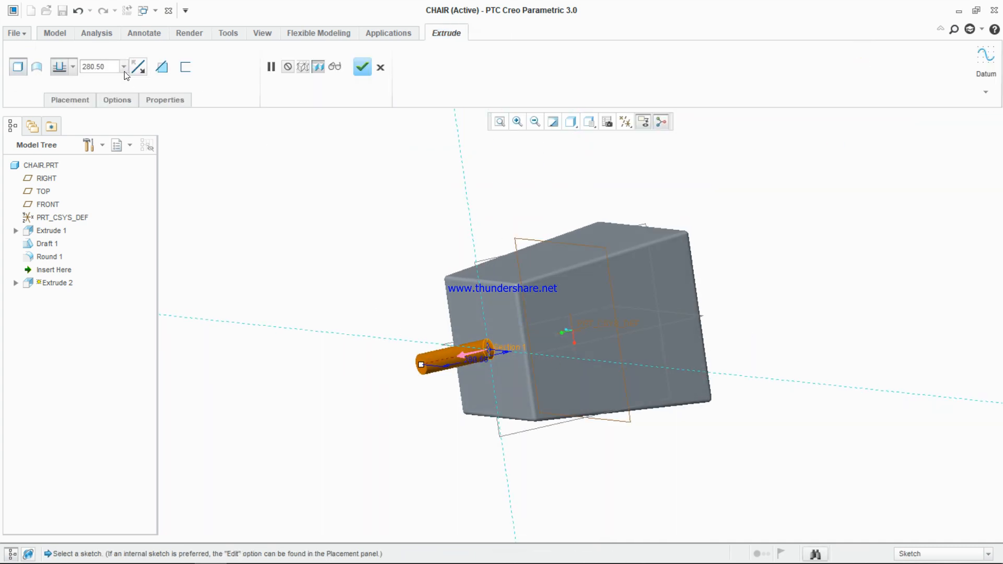
Step: Extrude the circle 10 deep as a material-removing cut directed into the block and complete the feature
double_click(107, 69)
text(10)
key(Return)
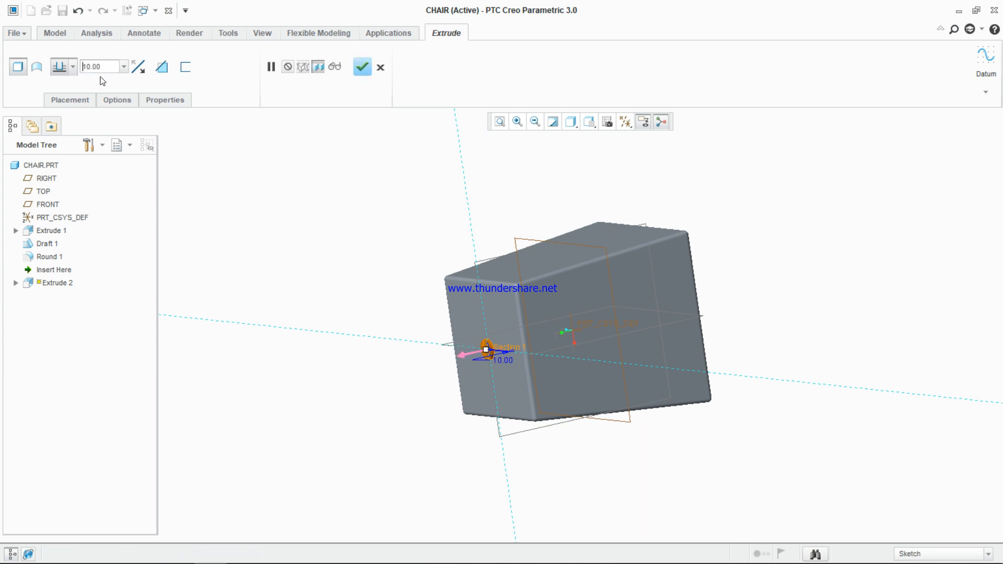
middle_drag(409, 238, 481, 239)
scroll(511, 332, down, 3)
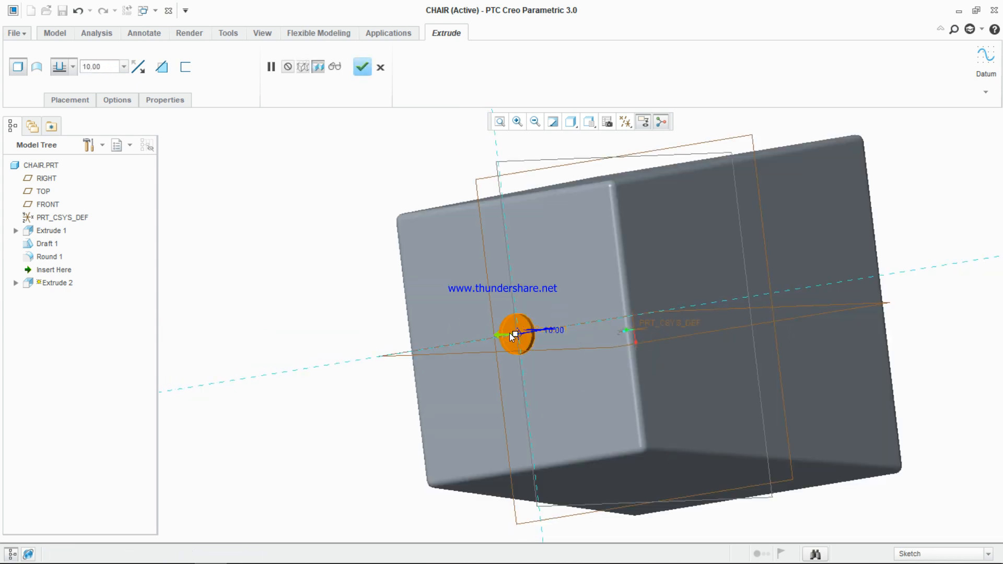
click(161, 67)
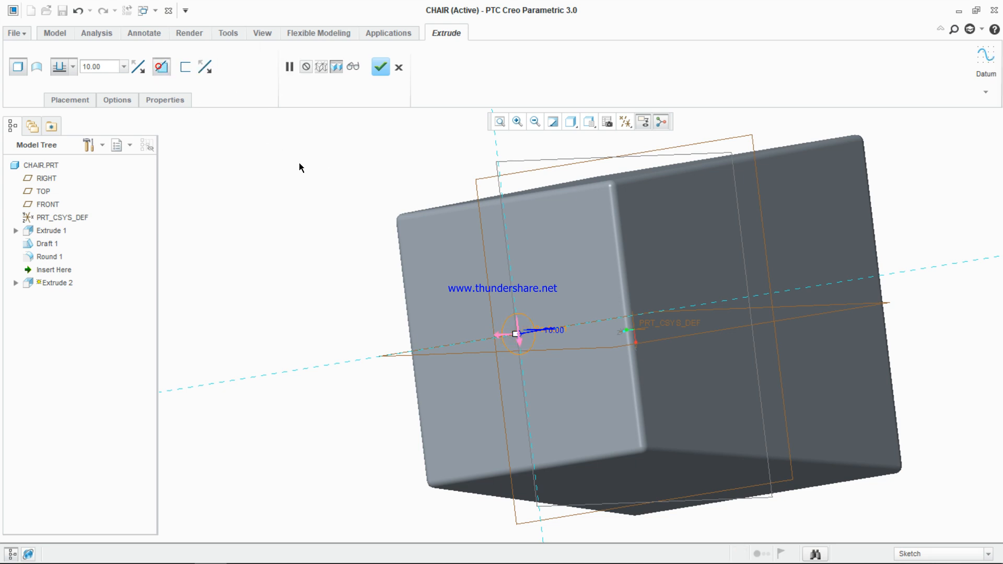
click(138, 67)
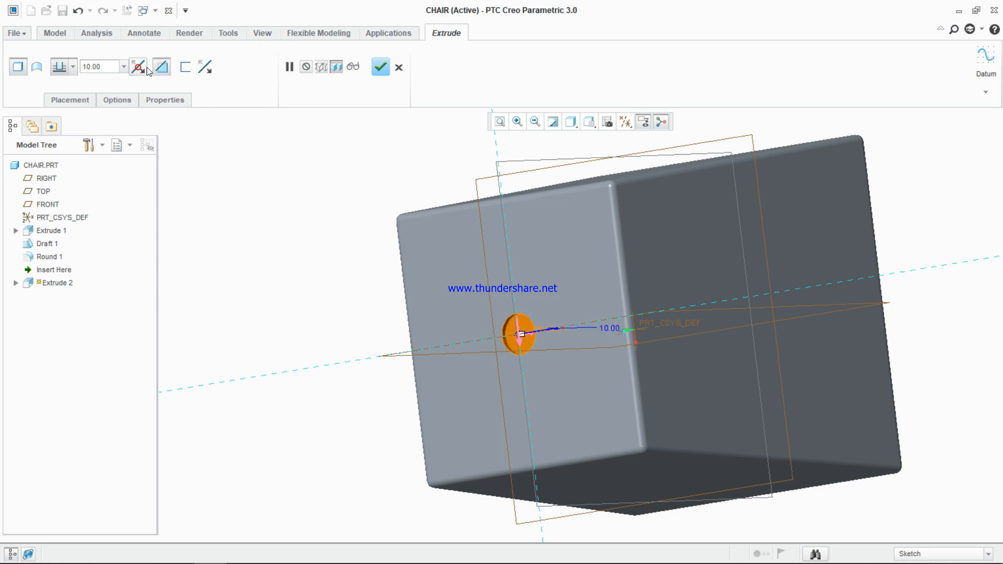
click(382, 73)
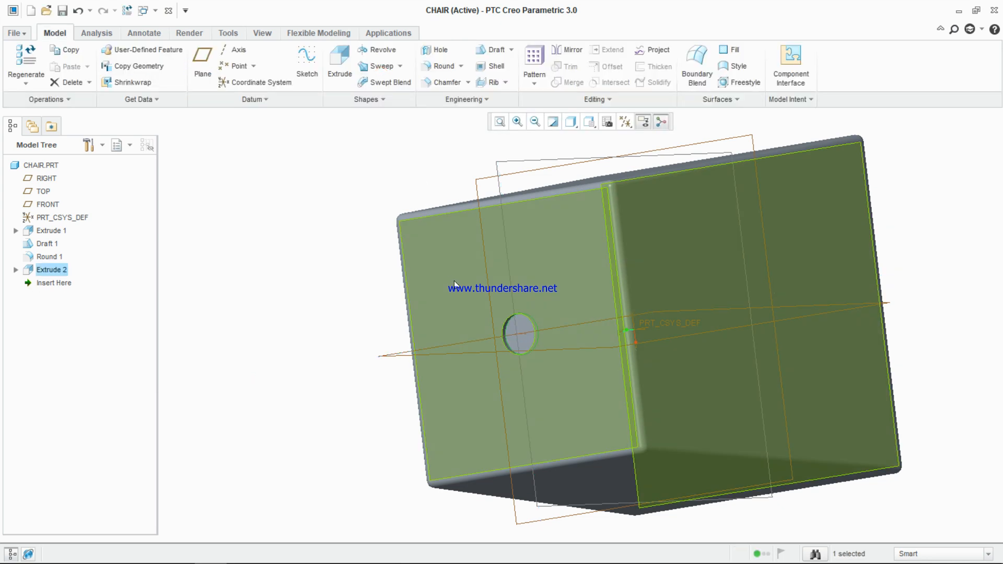
Step: Start a Shell on the block with the wide end face as the surface to remove
middle_drag(305, 242, 339, 254)
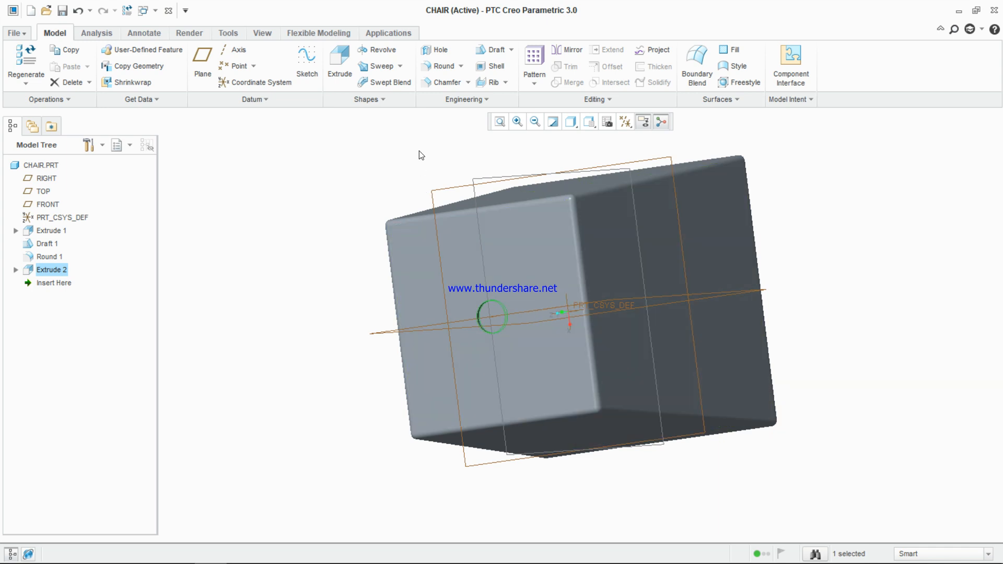
click(491, 316)
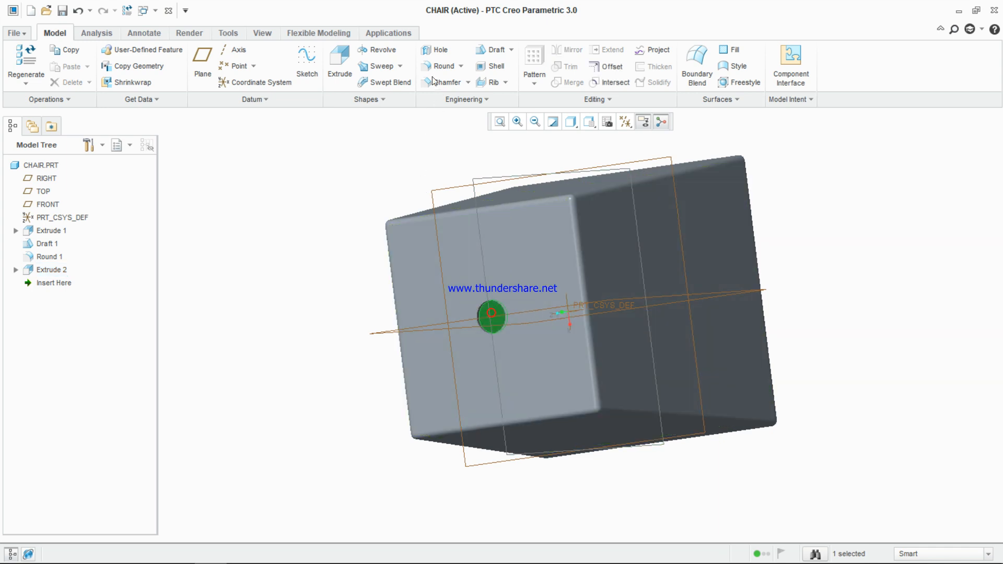
click(494, 67)
middle_drag(541, 217, 571, 269)
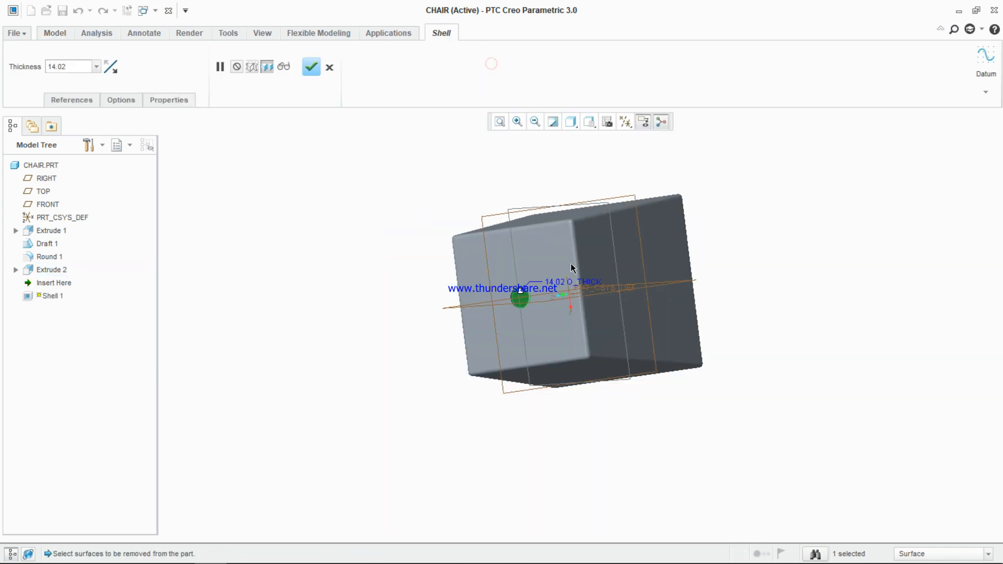
click(640, 286)
middle_drag(795, 277, 817, 272)
key(ctrl+d)
Step: Set the shell thickness to 5 and complete the feature
double_click(66, 67)
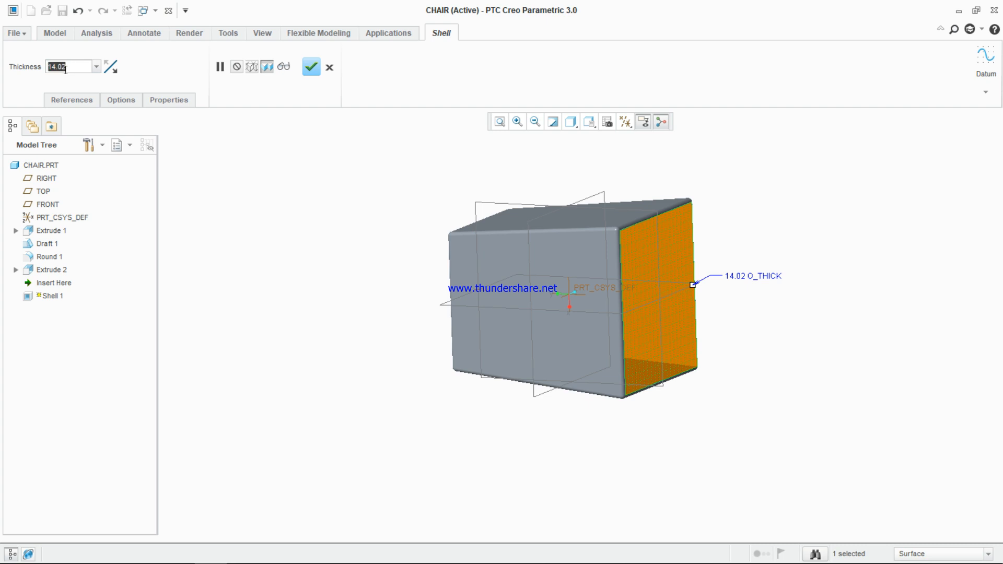
text(5)
key(Return)
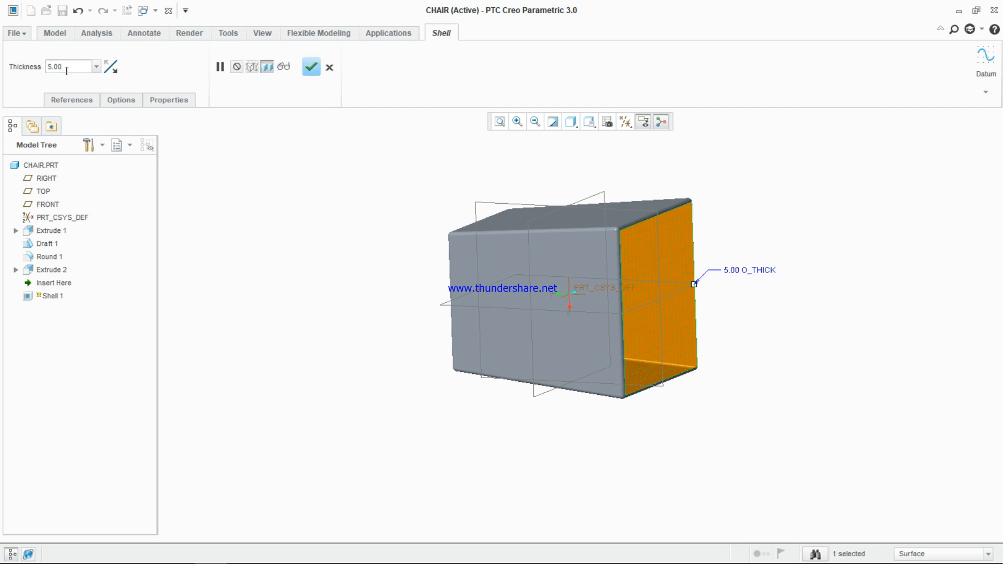
middle_drag(394, 307, 413, 248)
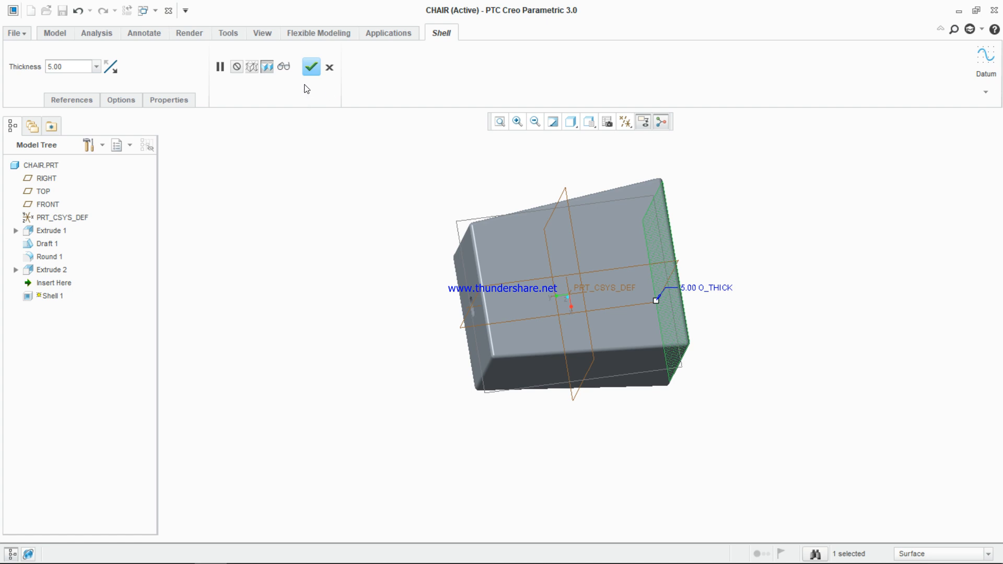
click(313, 68)
Step: Orient the shelled part to the FRONT view and display it as a wireframe
click(590, 123)
click(508, 184)
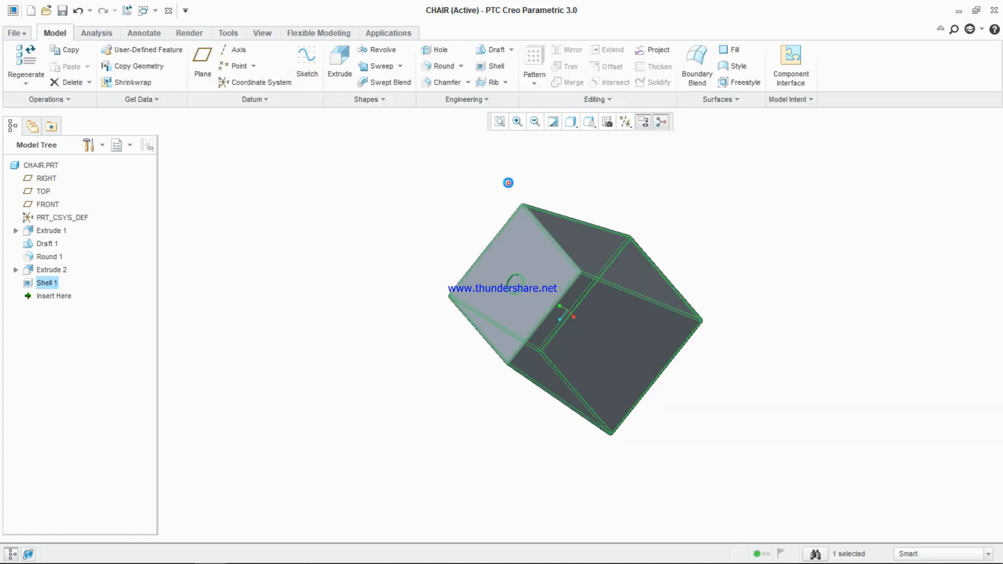
middle_drag(524, 305, 666, 228)
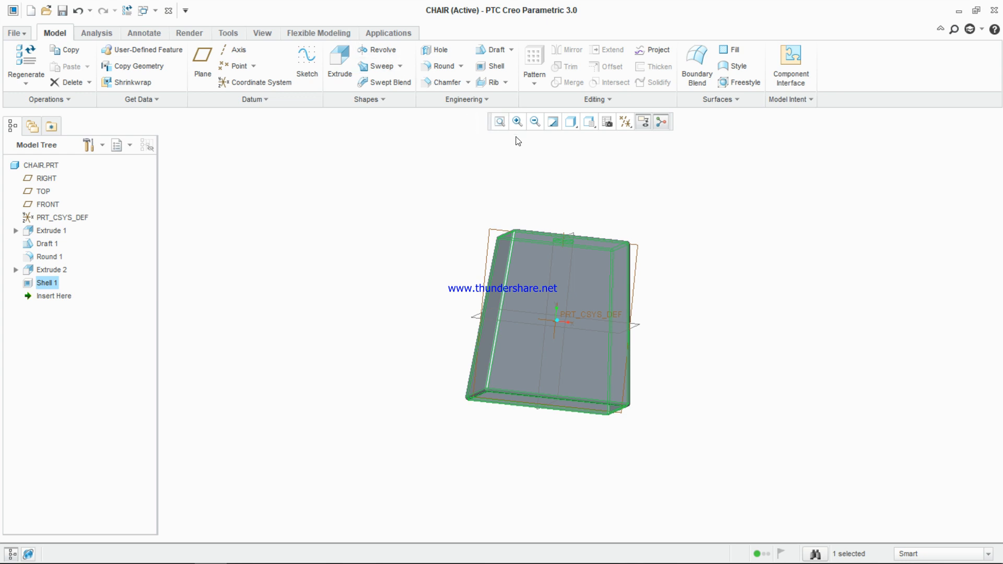
click(589, 122)
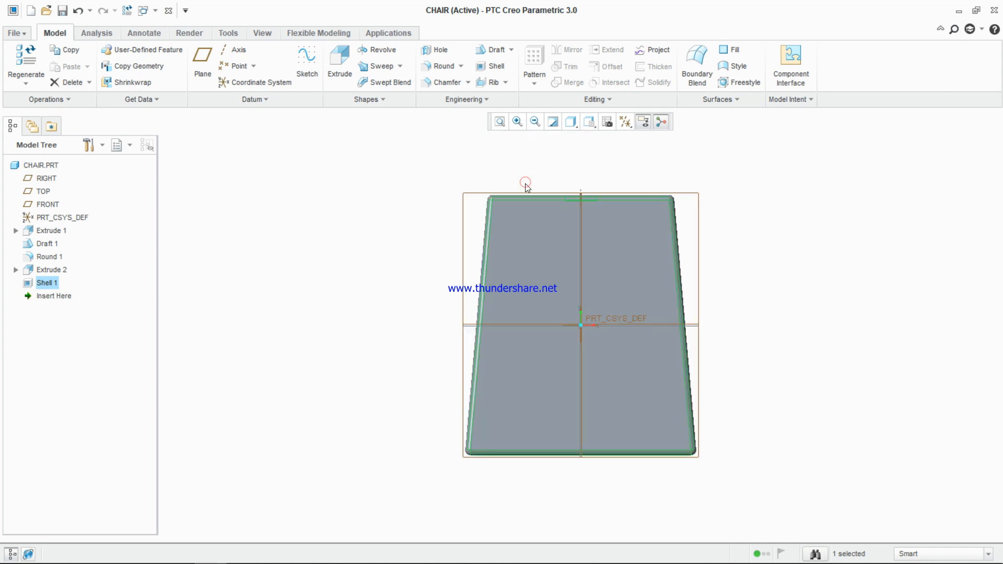
scroll(524, 217, down, 3)
mouse_move(524, 217)
middle_down()
mouse_move(482, 209)
mouse_move(511, 218)
mouse_move(491, 208)
middle_up()
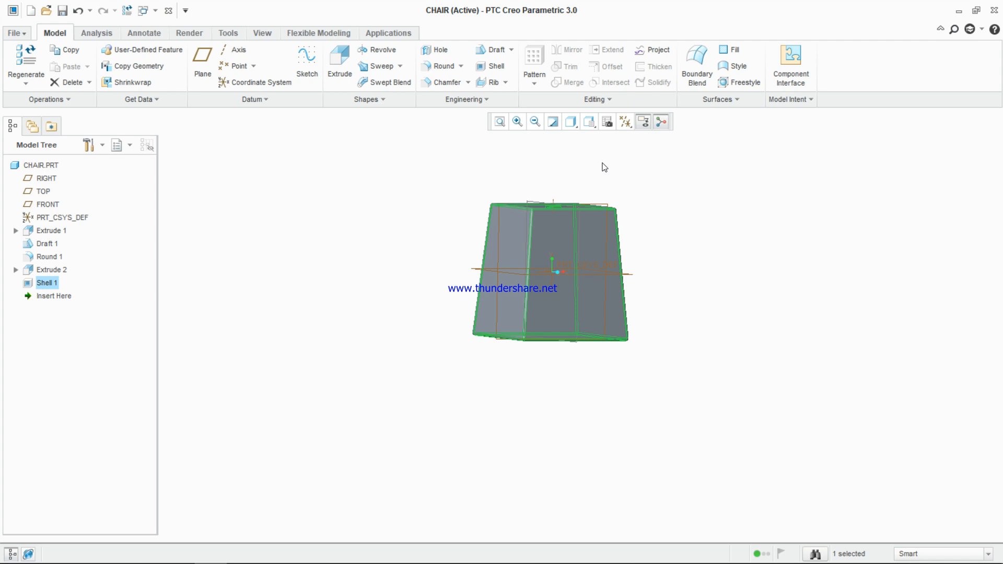
click(588, 123)
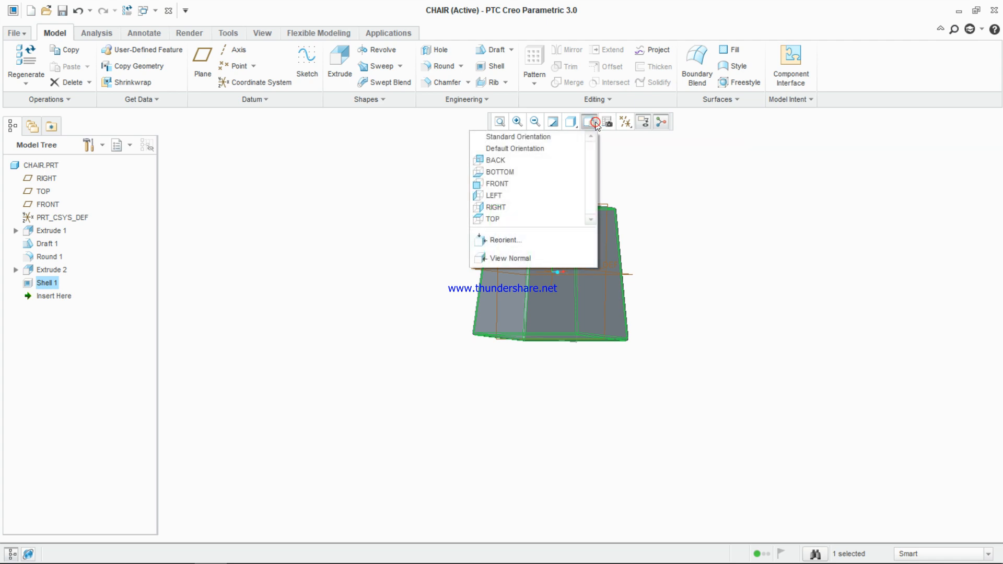
click(515, 184)
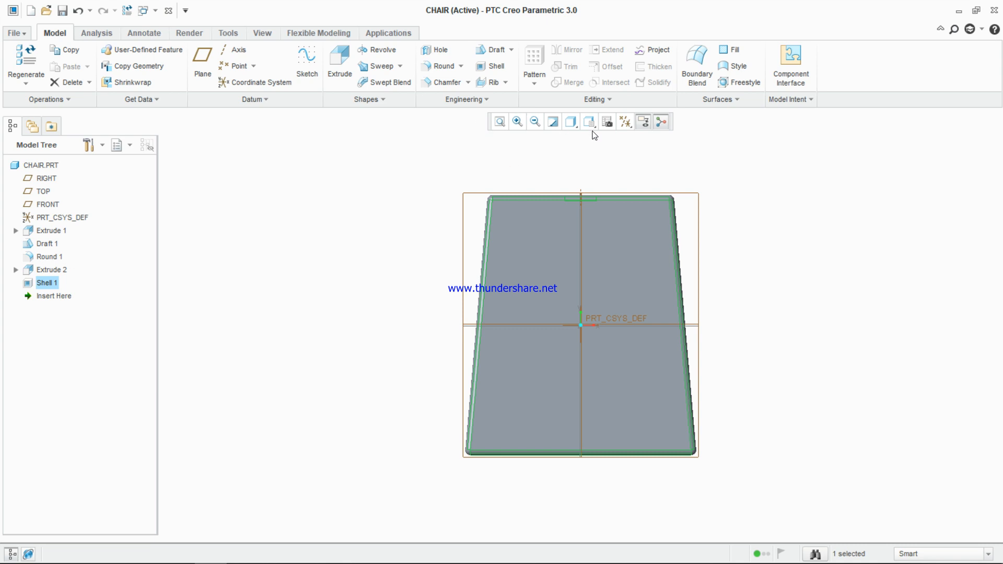
click(575, 128)
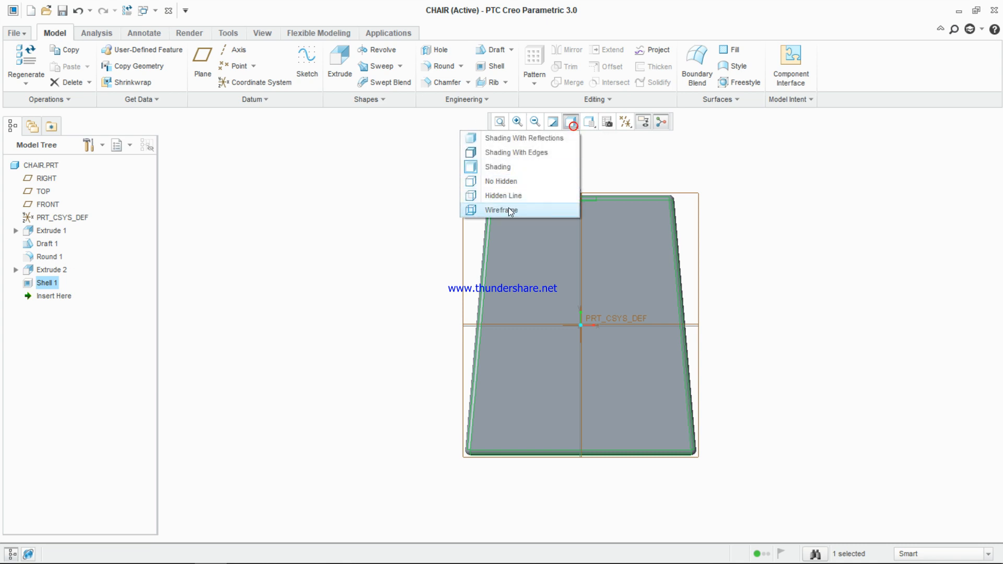
click(509, 209)
scroll(507, 345, down, 3)
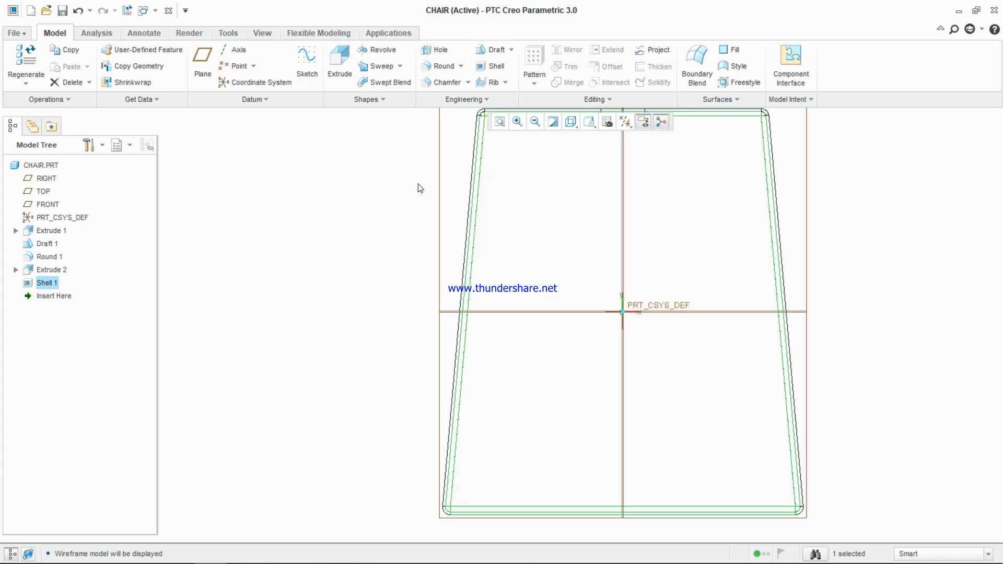
Step: Start a sketch on the FRONT plane and offset the outer wide-end edge by -100, into the part
click(438, 183)
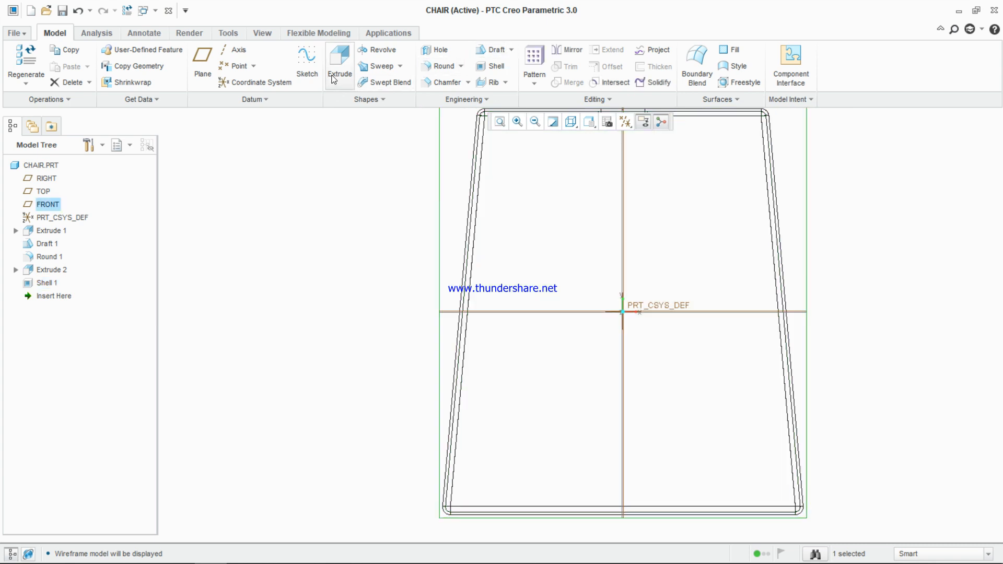
click(317, 66)
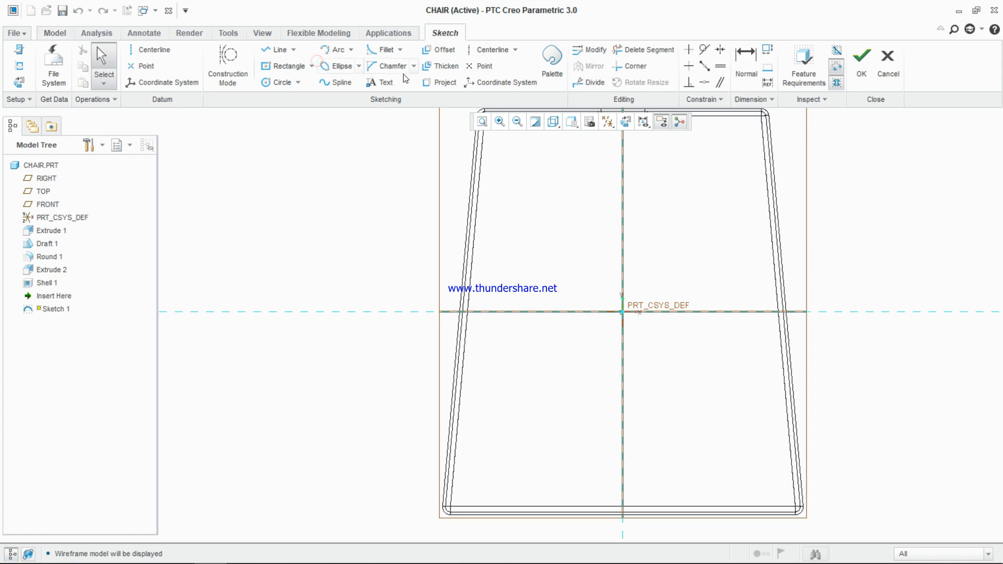
click(439, 52)
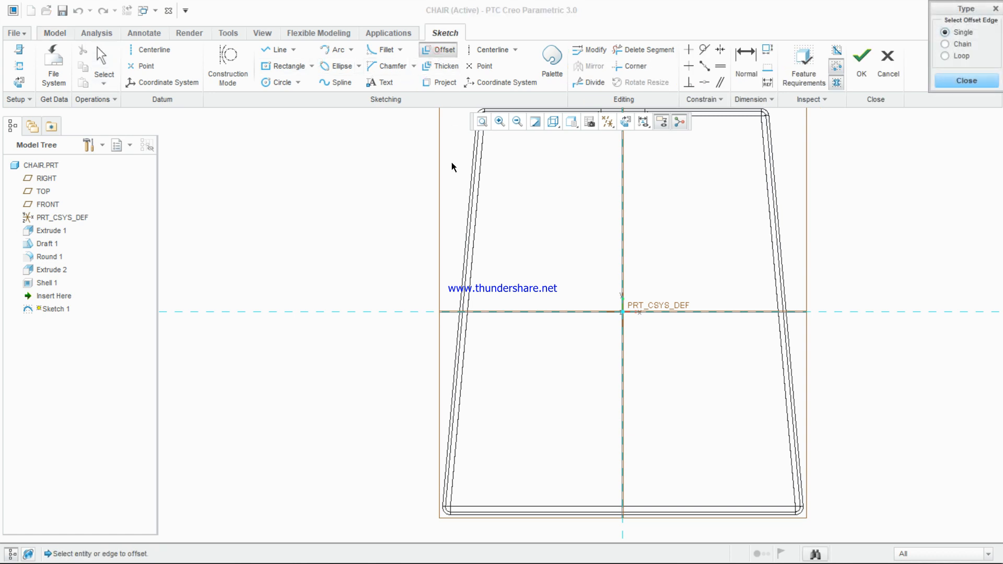
click(506, 511)
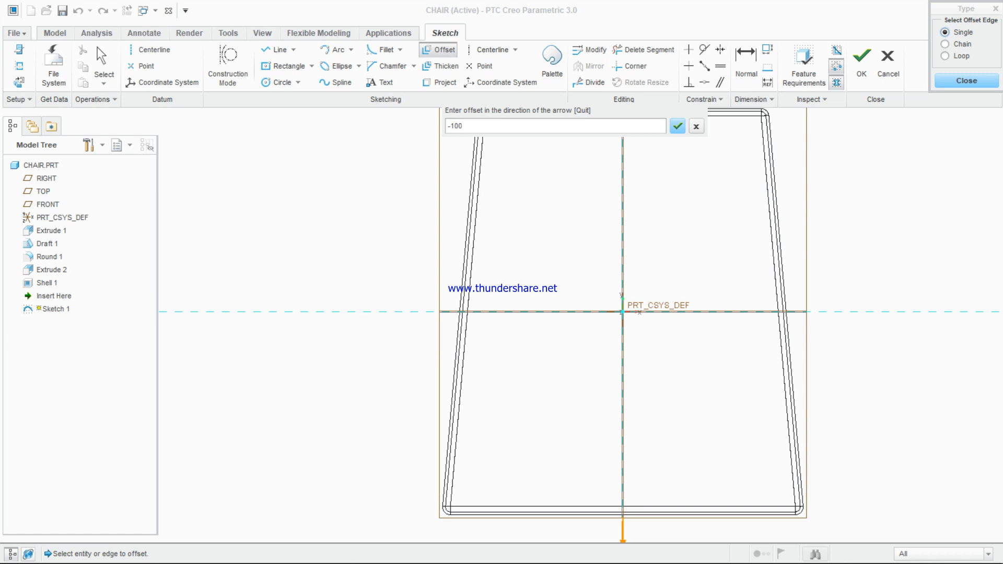
key(Return)
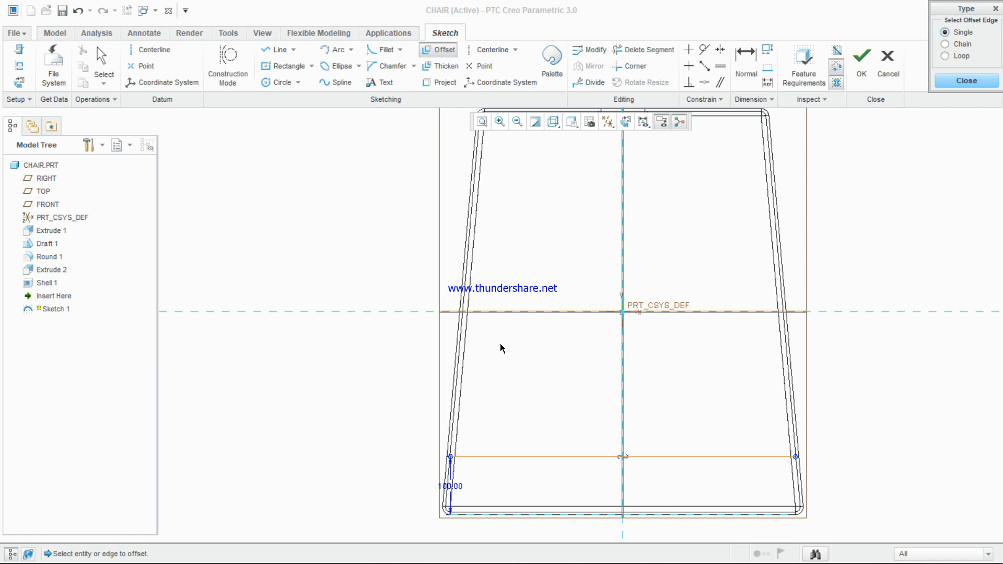
Step: Offset the same outer wide-end edge by -200 to add a second parallel line
scroll(501, 531, up, 2)
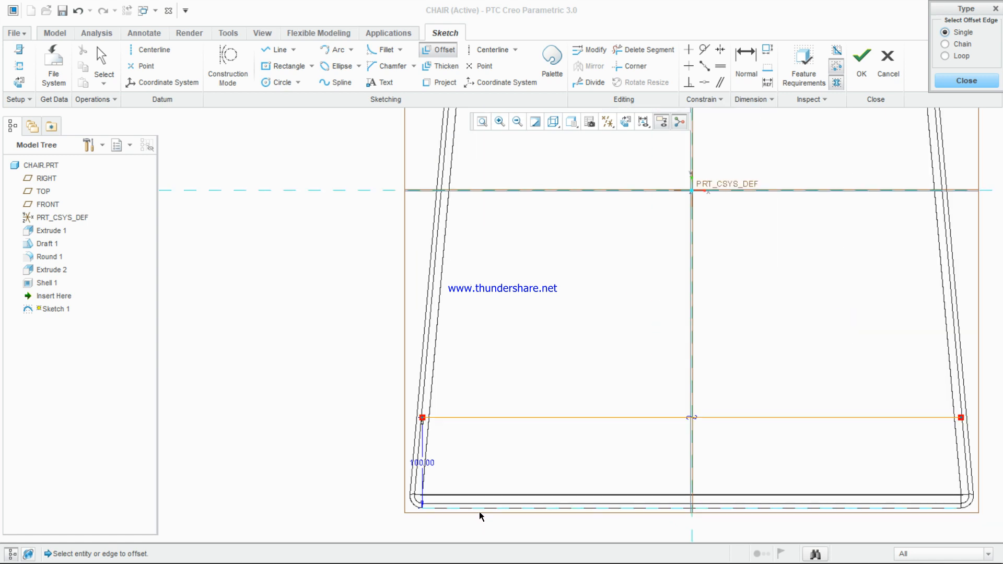
click(485, 508)
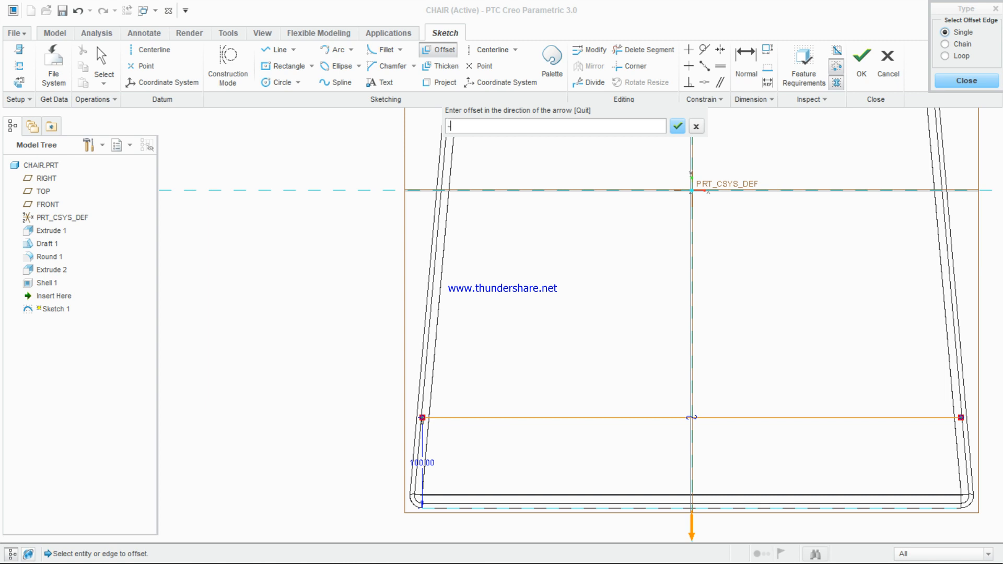
text(-200)
key(Return)
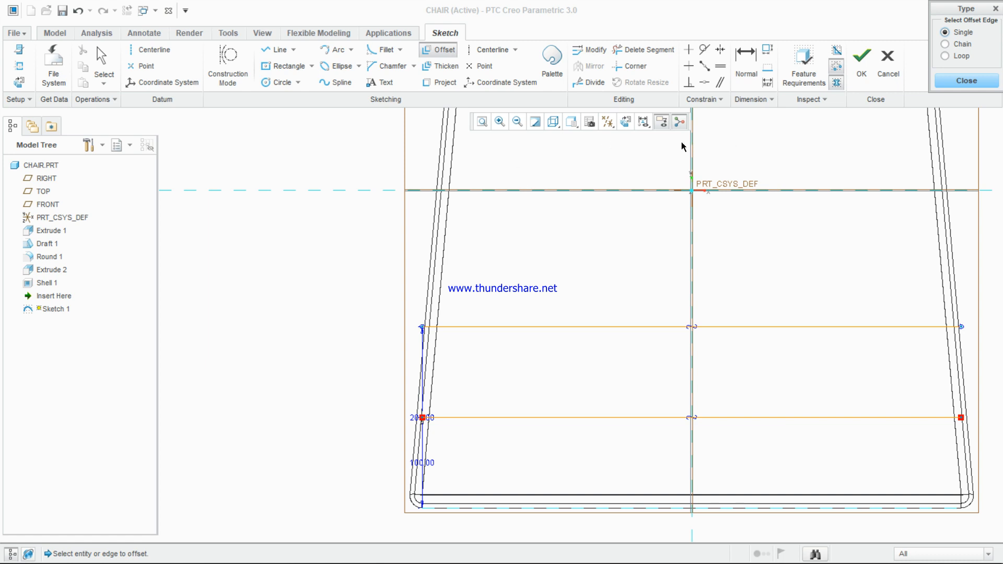
Step: Offset the two inner slanted side edges 50 into the part, entering -50 for the left edge and 50 for the right
click(443, 273)
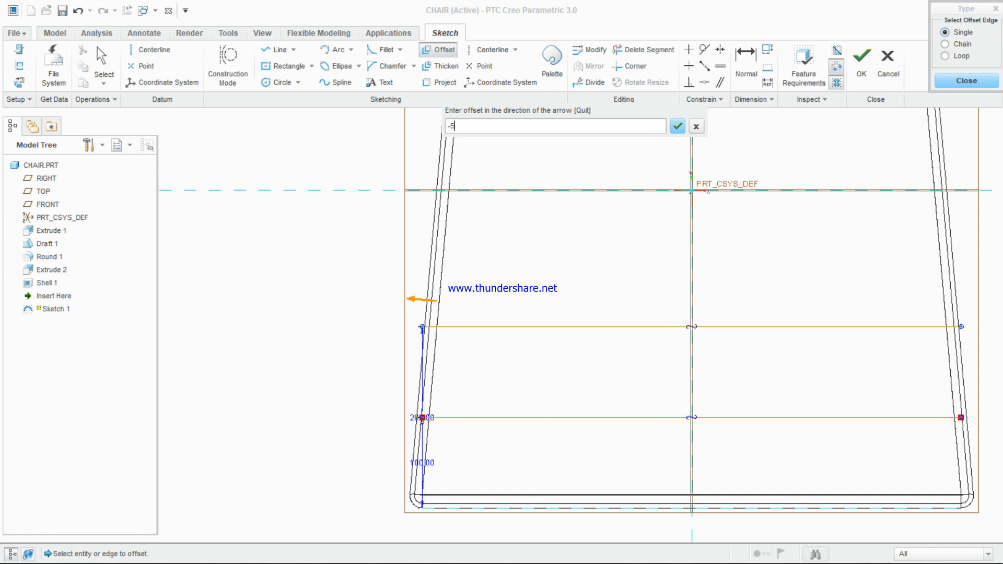
text(-50)
key(Return)
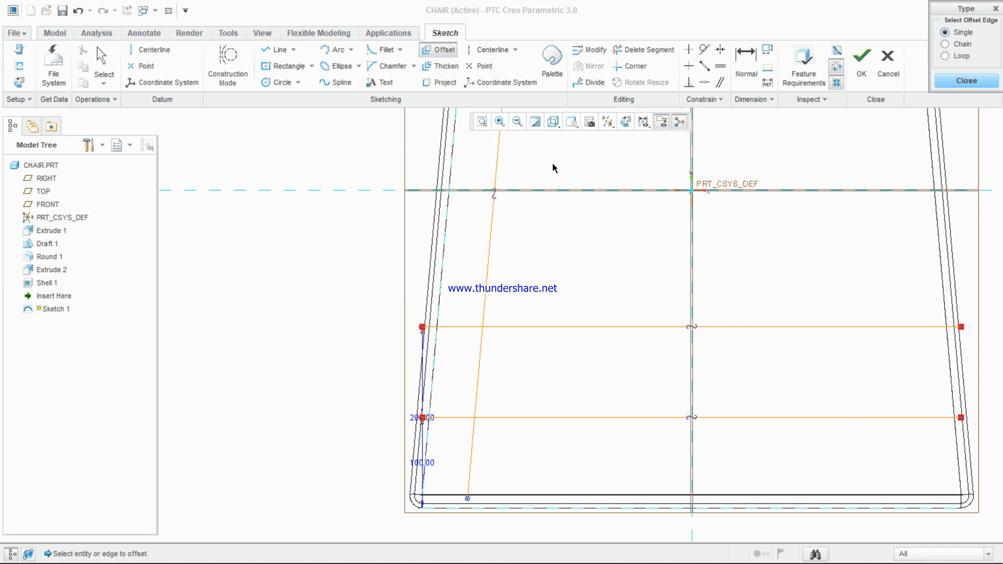
click(935, 208)
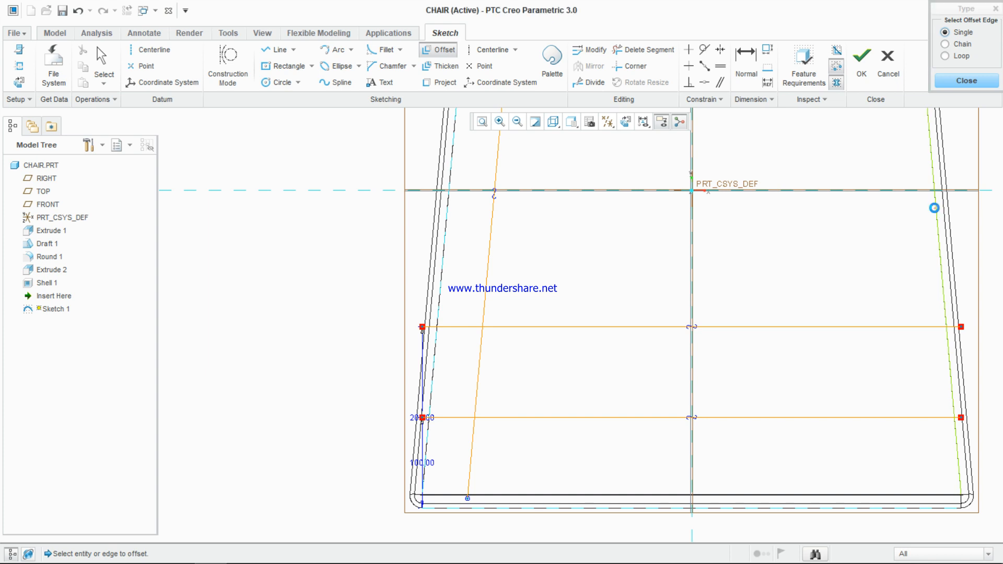
text(5)
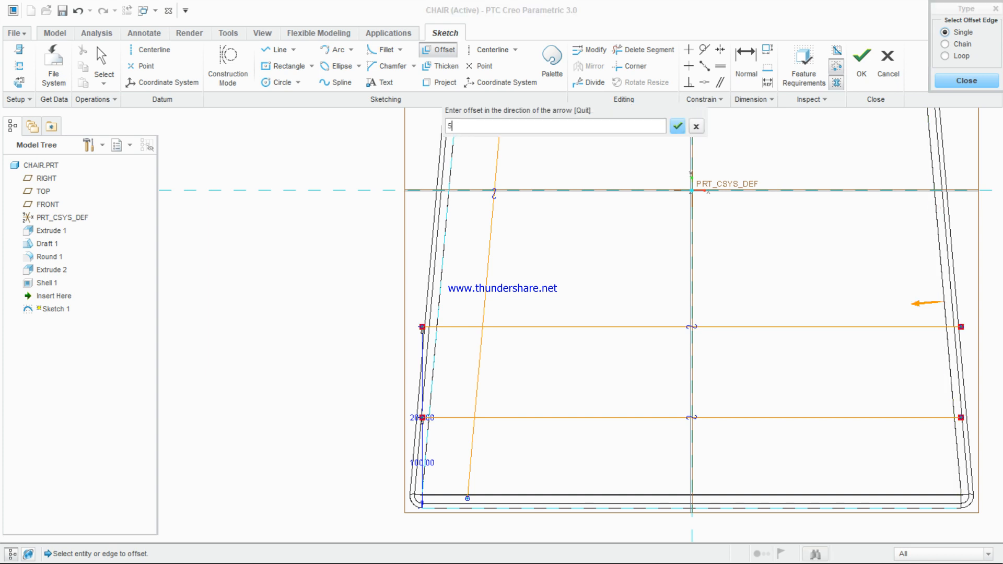
text(0)
key(Return)
Step: Try to offset the inner narrow-end edge by -50
scroll(676, 259, up, 6)
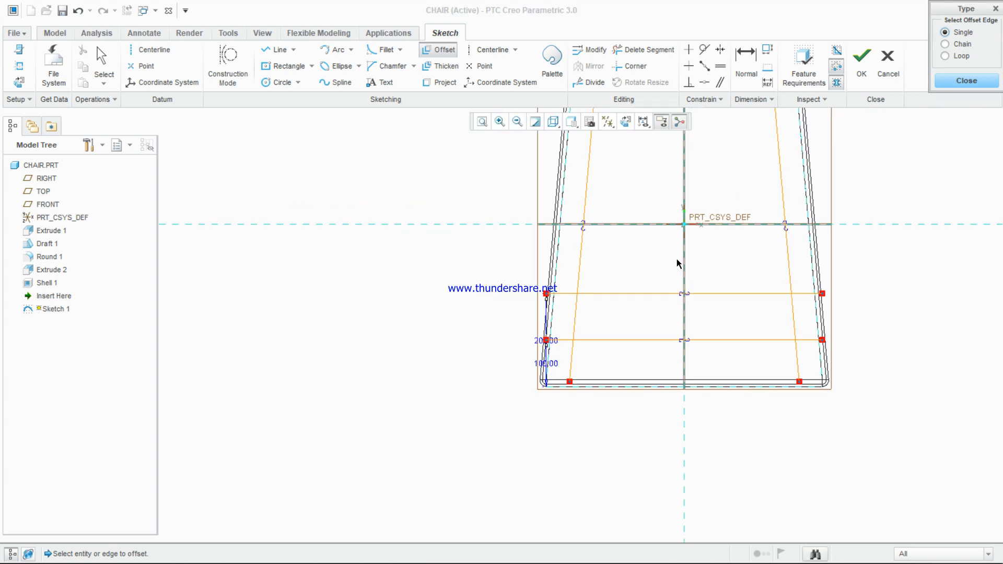
scroll(694, 151, down, 4)
scroll(597, 189, down, 3)
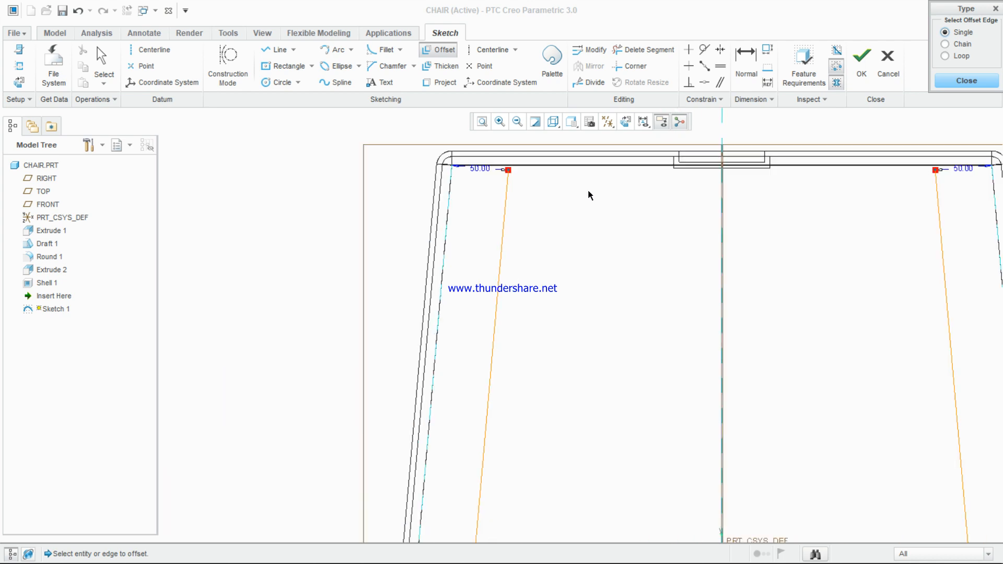
click(563, 166)
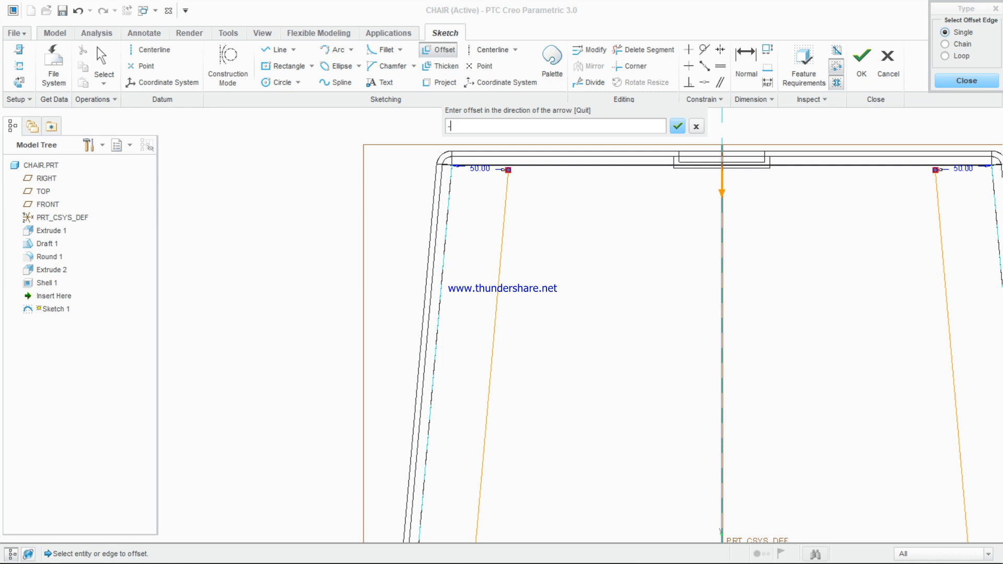
key(Return)
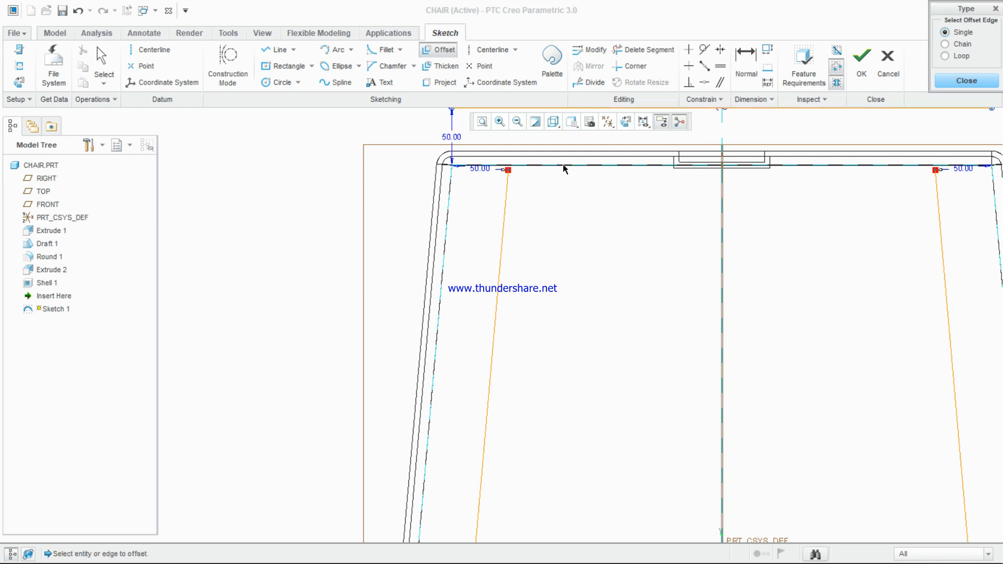
middle_click(564, 169)
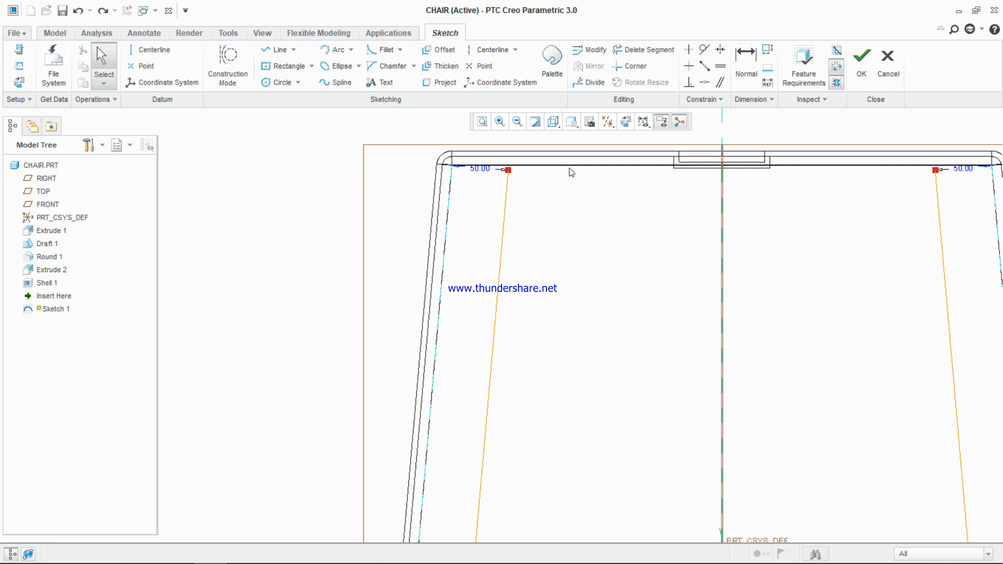
Step: Offset the inner narrow-end edge by 50 into the part and close the offset tool
click(438, 50)
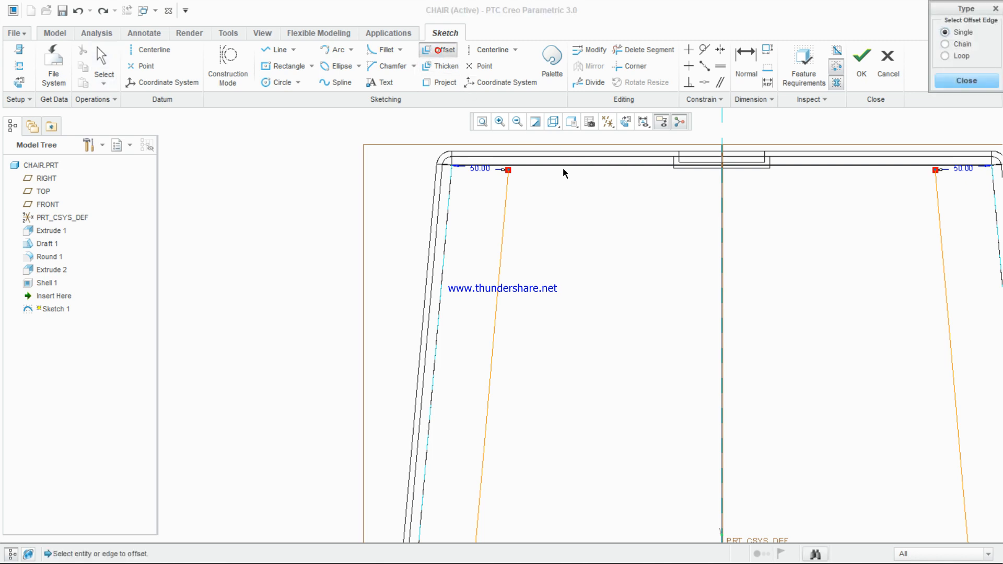
click(572, 166)
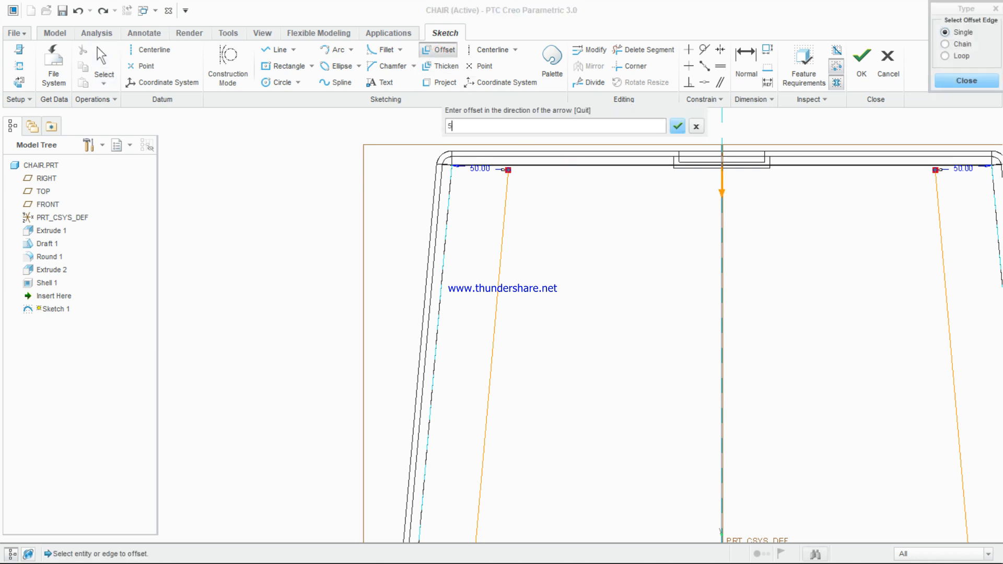
text(50)
key(Return)
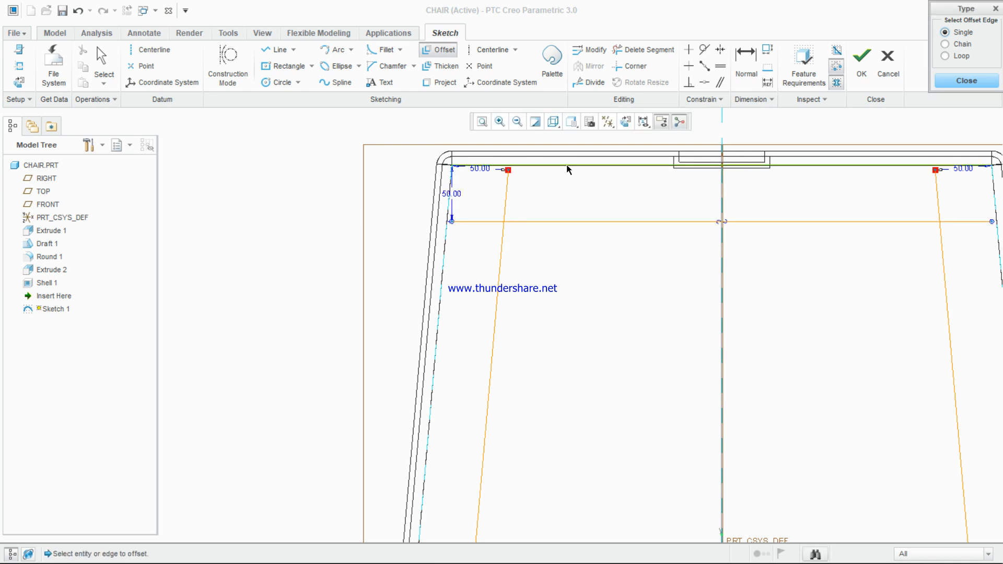
click(970, 85)
Step: Fillet the two narrow-end corners between the offset lines, with radii about 27.6 on the left and 10.7 on the right
click(382, 51)
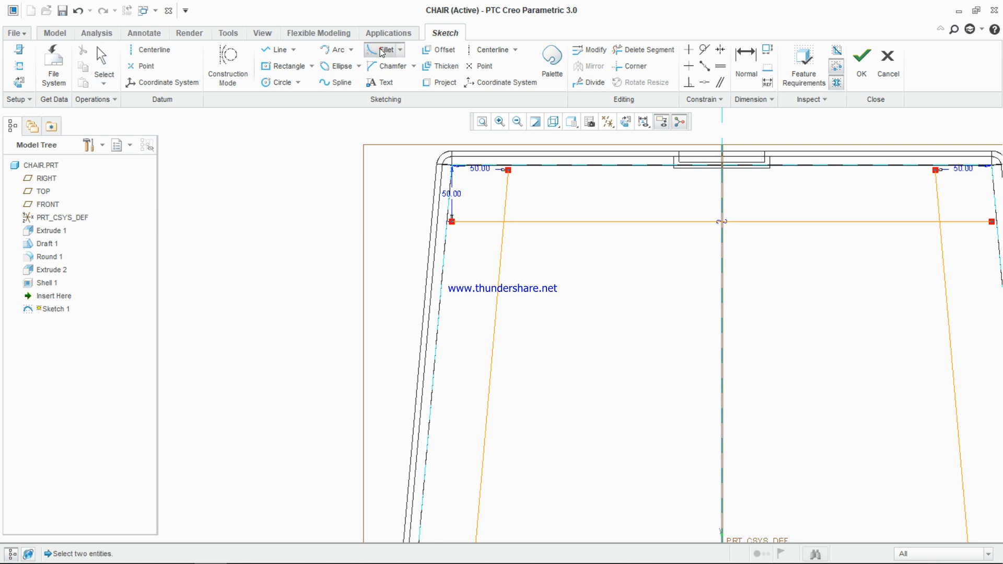
click(533, 223)
click(505, 255)
scroll(570, 303, down, 3)
scroll(700, 315, up, 3)
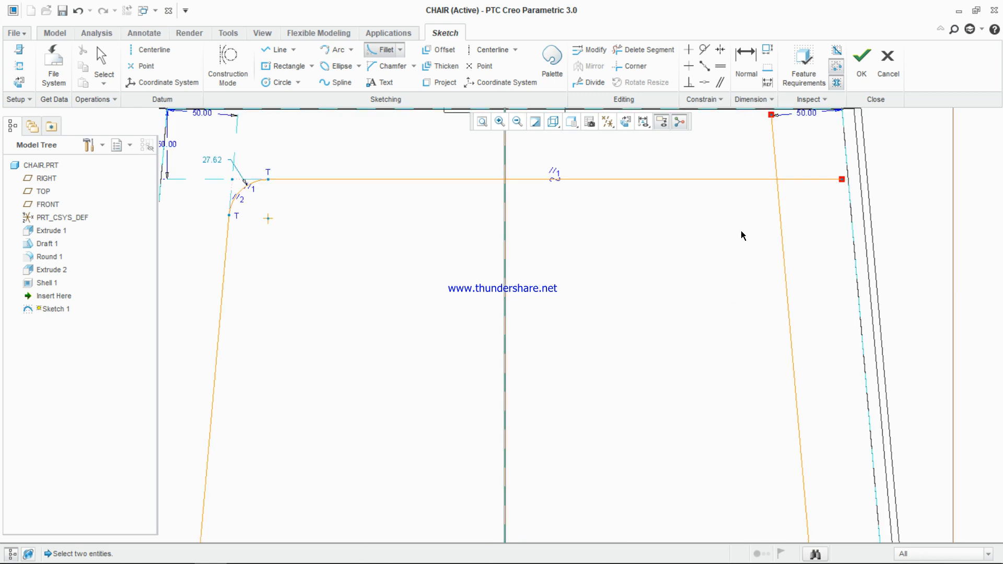
click(765, 182)
click(781, 216)
Step: Fillet the slanted lines with the 200 offset line, with radii about 26.8 on the left and 18.3 on the right
scroll(716, 288, down, 5)
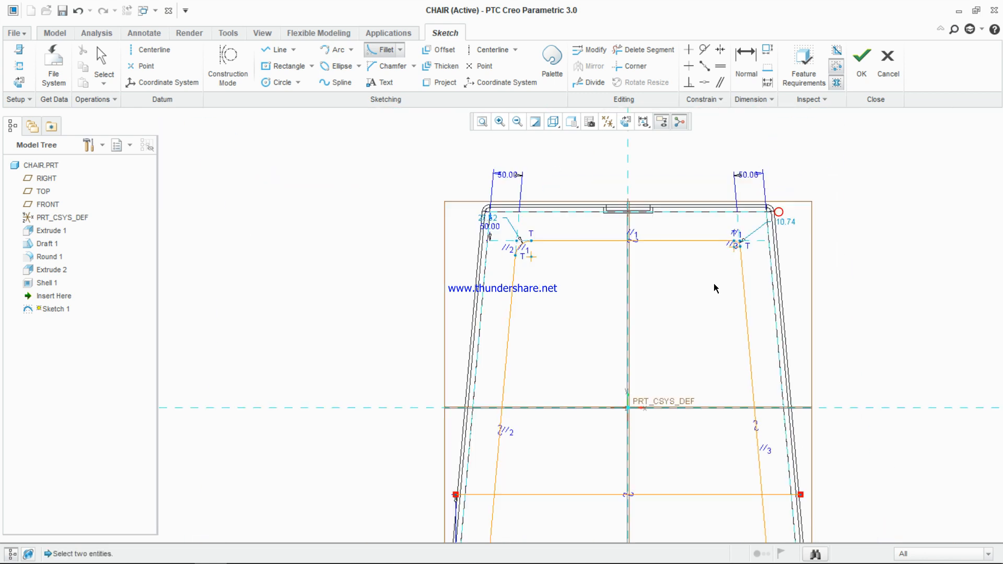
scroll(616, 478, up, 4)
click(523, 315)
click(553, 334)
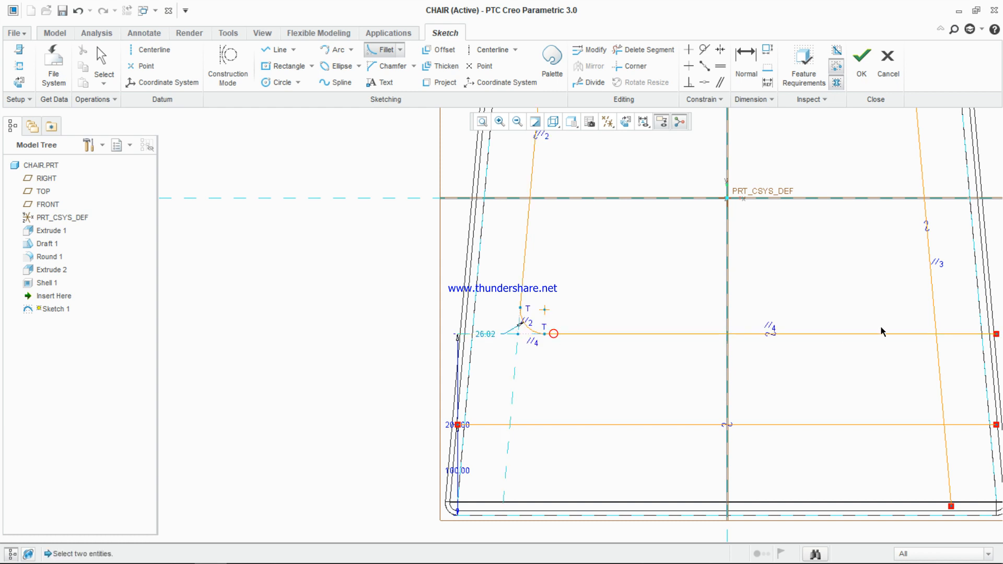
click(929, 295)
click(919, 335)
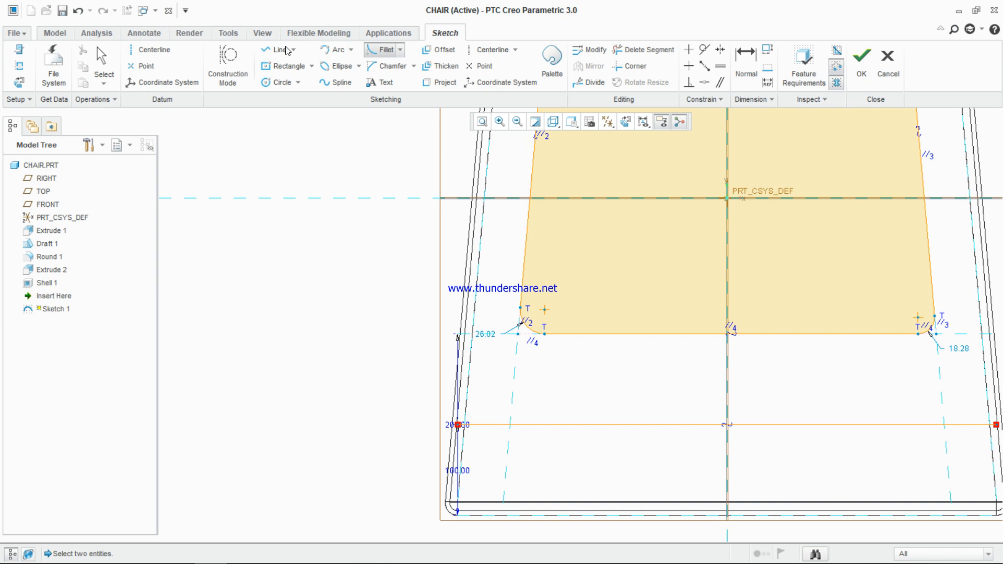
Step: Draw a three-line chain from the 100 offset line along the left slant, the wide-end edge and back up the right slant
click(275, 50)
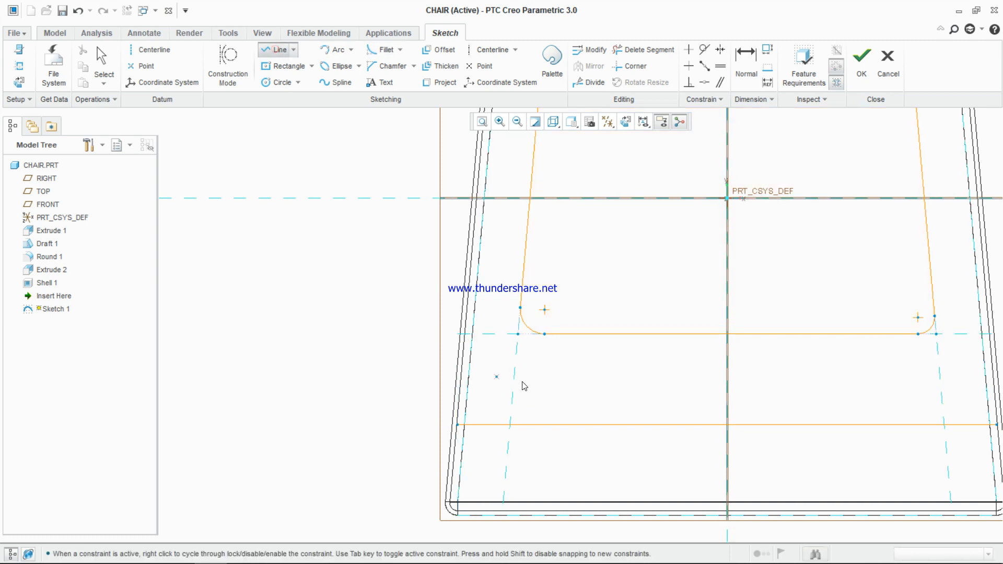
click(511, 426)
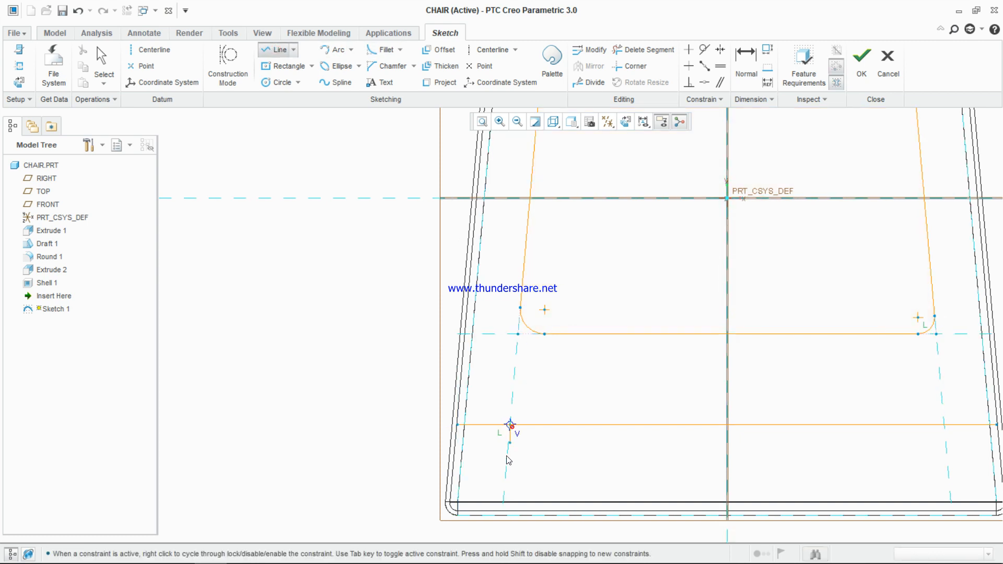
click(502, 516)
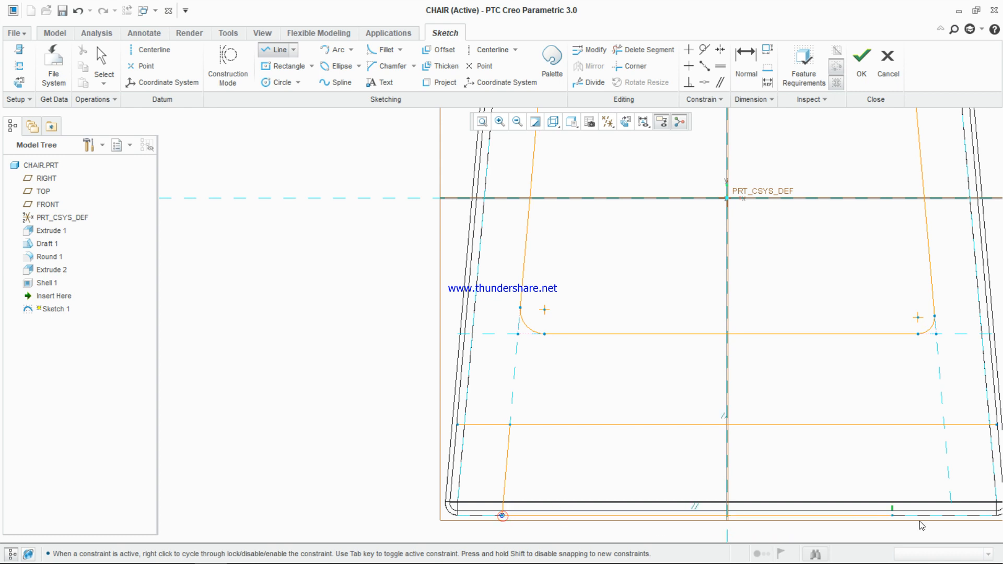
click(953, 517)
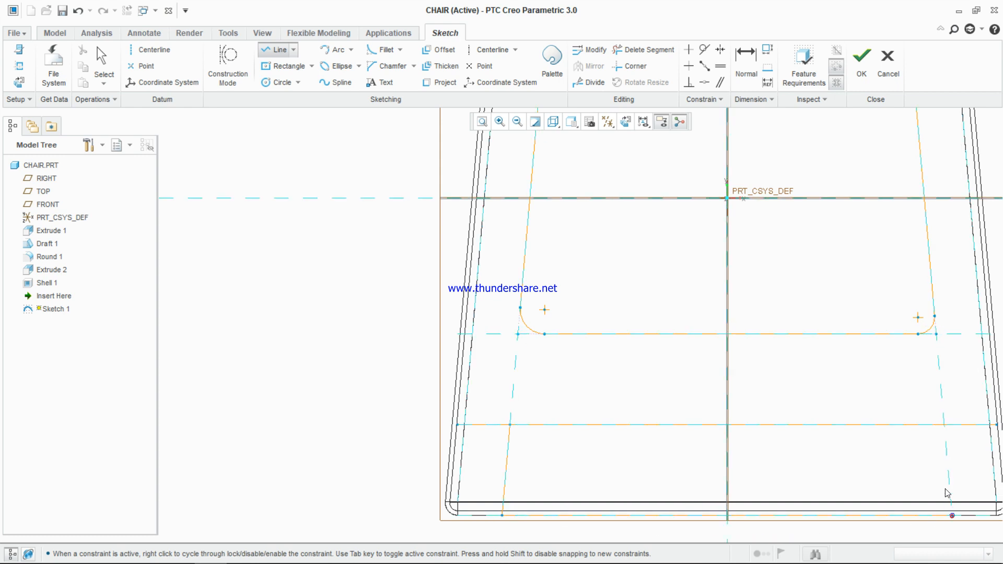
click(944, 425)
middle_click(898, 402)
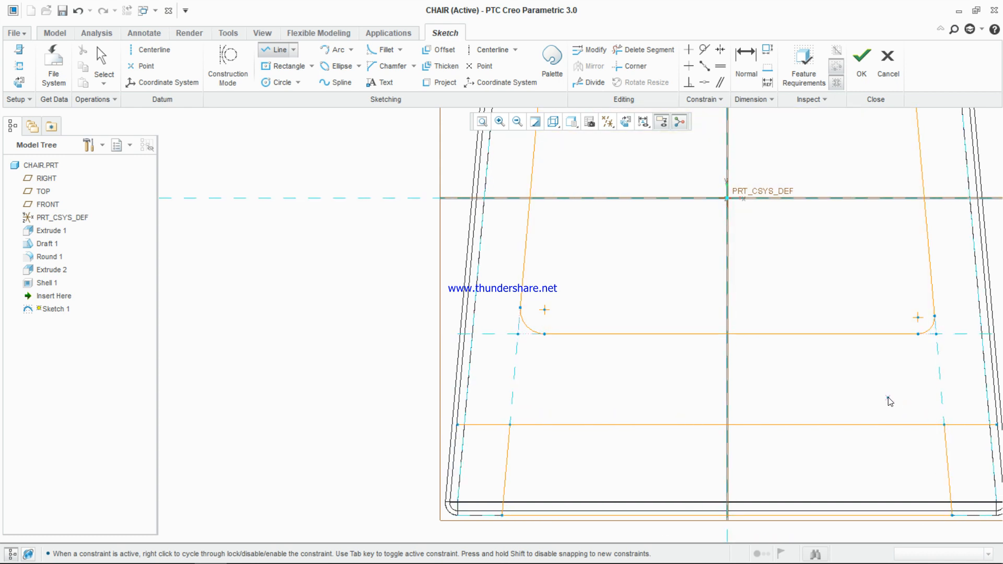
Step: Trim the ends of the 100 offset line that extend beyond the two short slanted lines
click(637, 50)
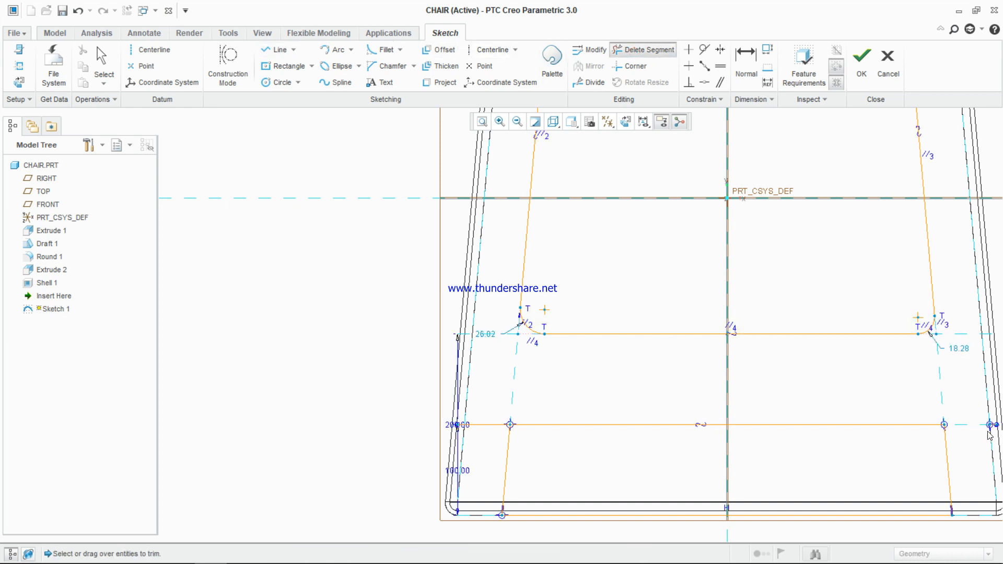
scroll(985, 426, up, 5)
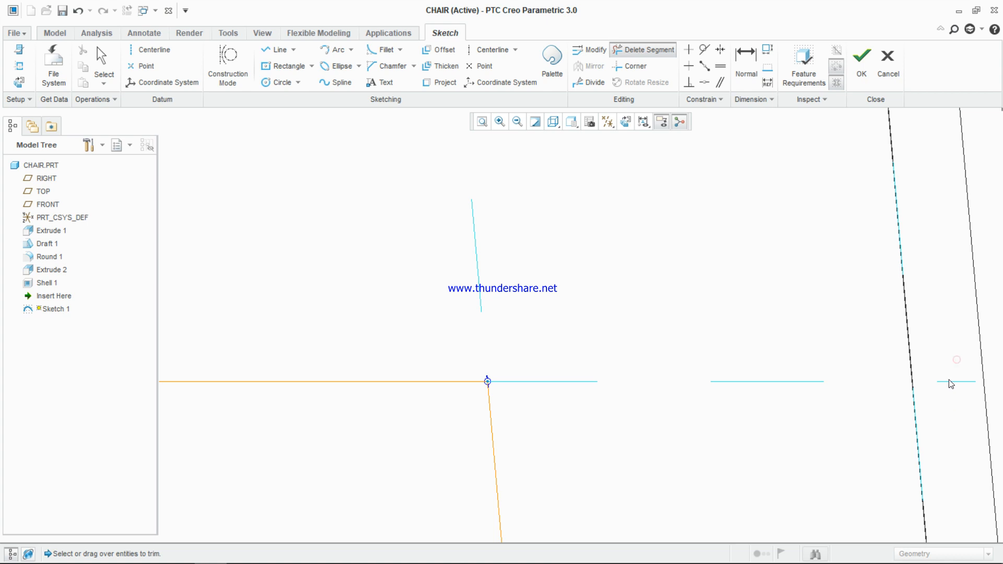
scroll(909, 387, down, 5)
scroll(909, 386, down, 1)
scroll(526, 415, up, 5)
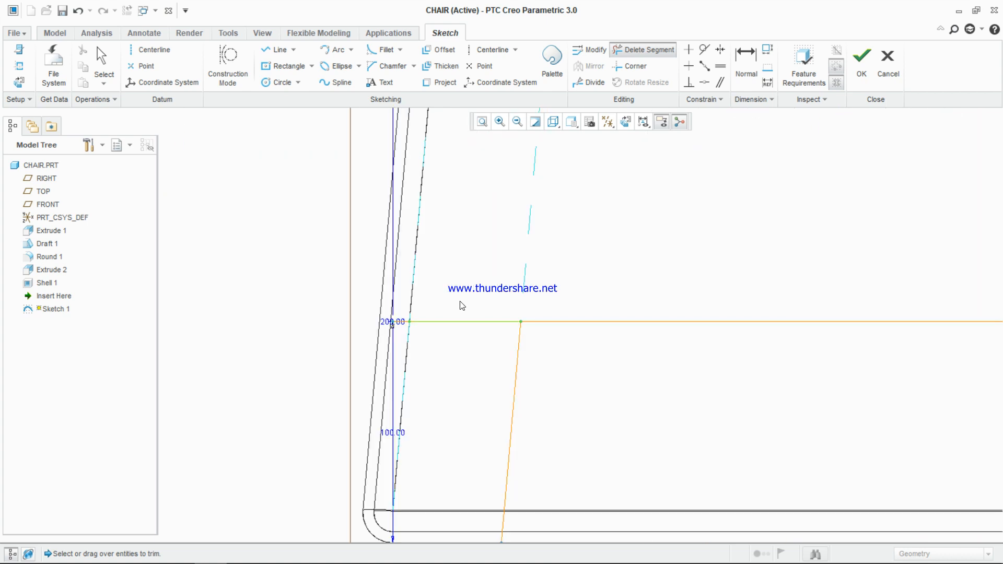
scroll(399, 325, up, 3)
drag(548, 287, 548, 374)
scroll(415, 326, up, 3)
drag(425, 295, 430, 373)
Step: Check the trimmed profiles and corner fillets, and complete the sketch
scroll(426, 313, down, 3)
scroll(428, 313, down, 3)
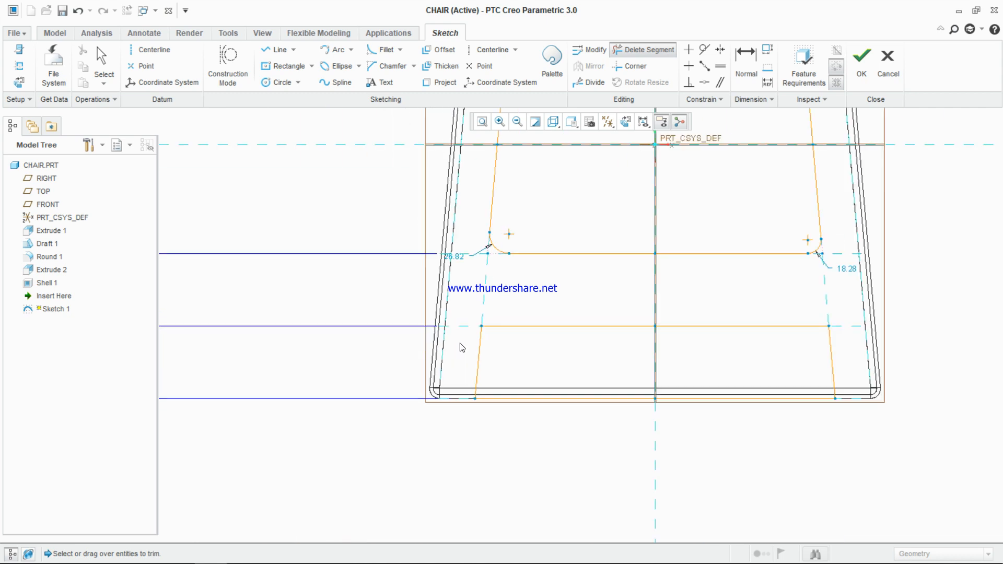
scroll(514, 374, down, 5)
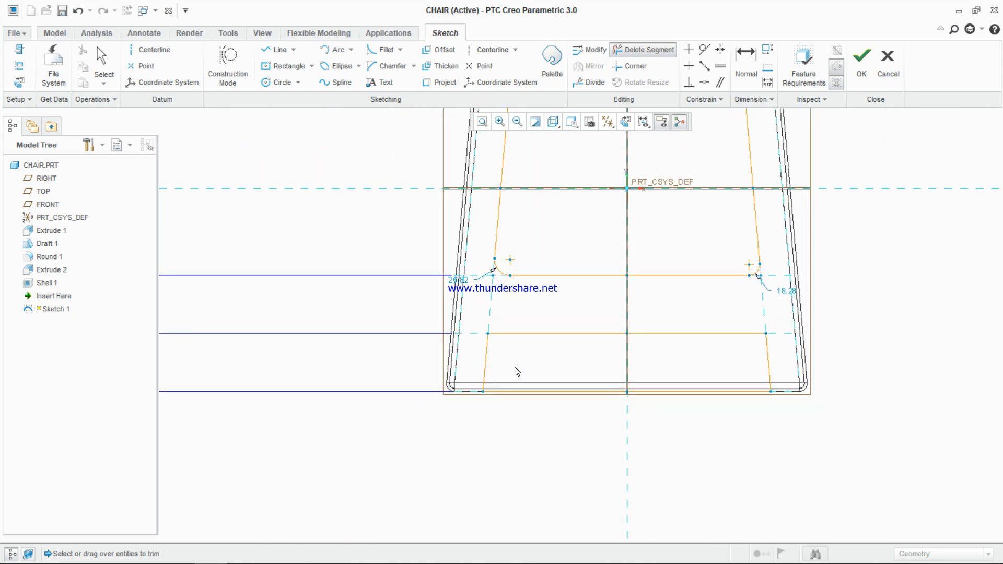
scroll(554, 232, up, 3)
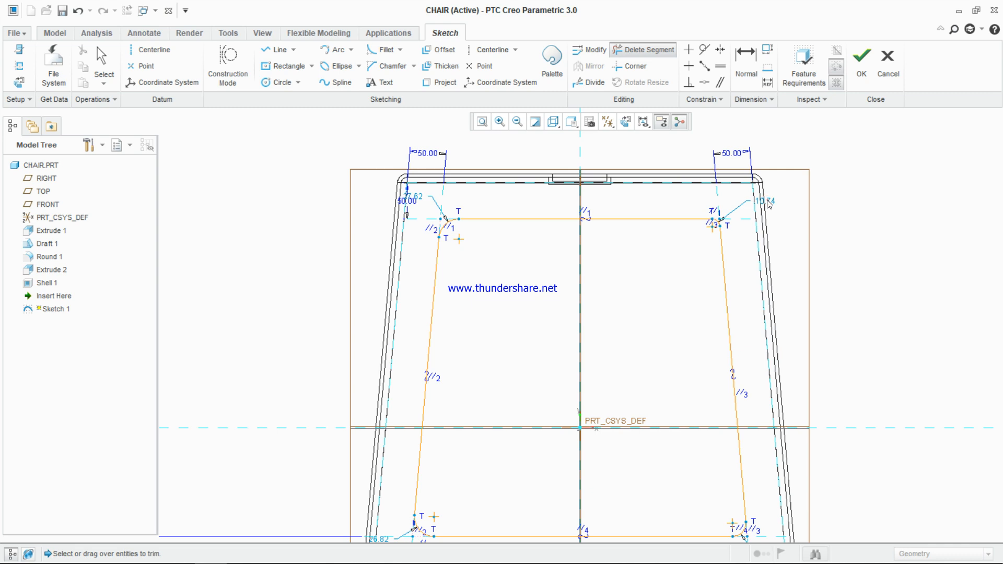
scroll(766, 201, up, 3)
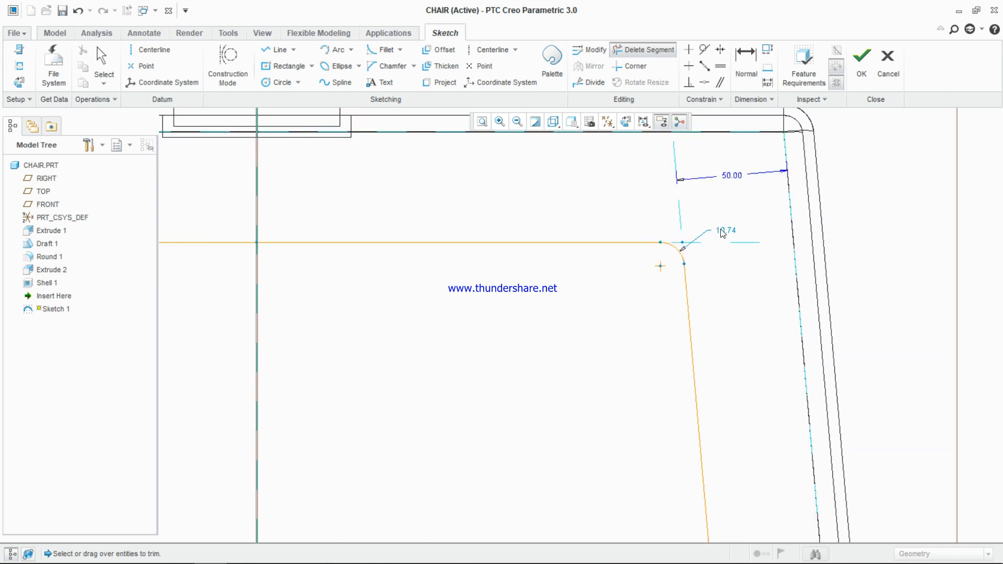
scroll(729, 234, down, 3)
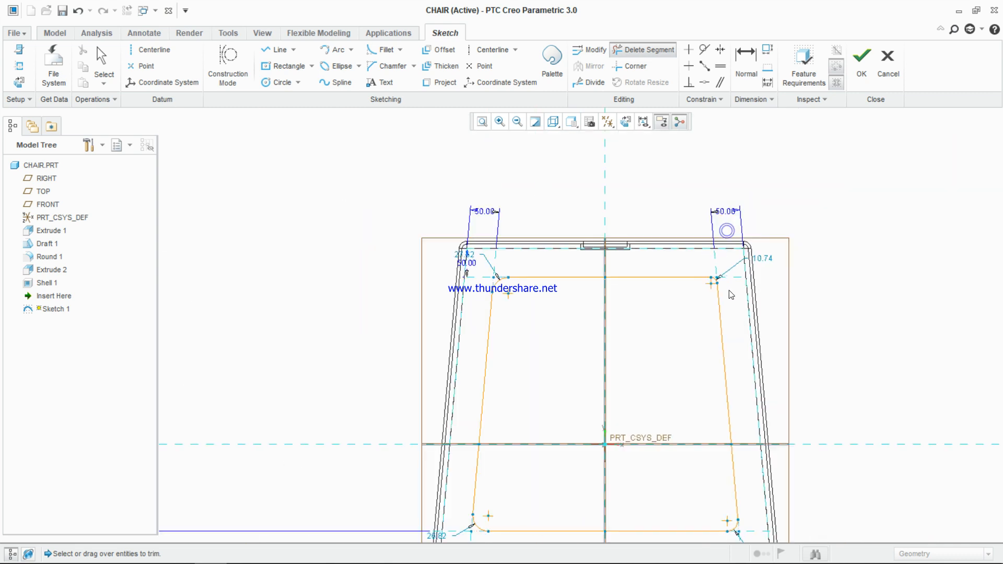
scroll(550, 329, down, 3)
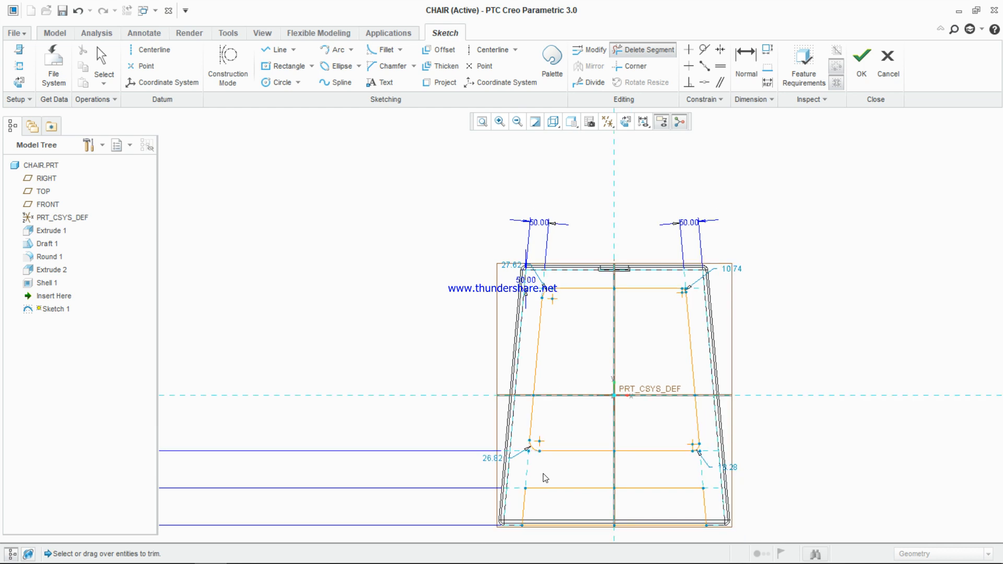
scroll(544, 474, up, 2)
scroll(586, 517, down, 3)
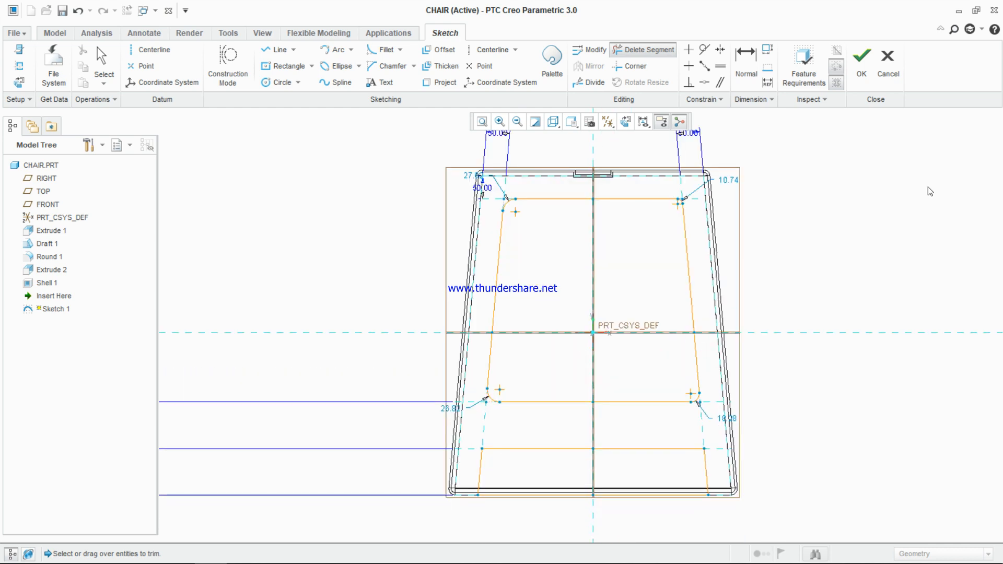
click(862, 78)
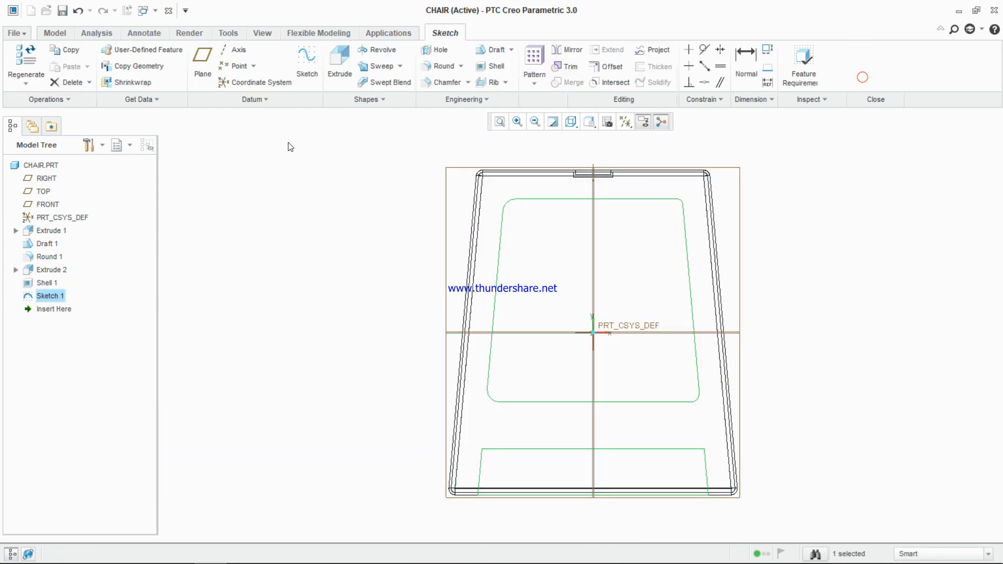
Step: Extrude the sketched profiles symmetrically to a depth of 1000, removing material through the front and back walls of the chair
click(347, 62)
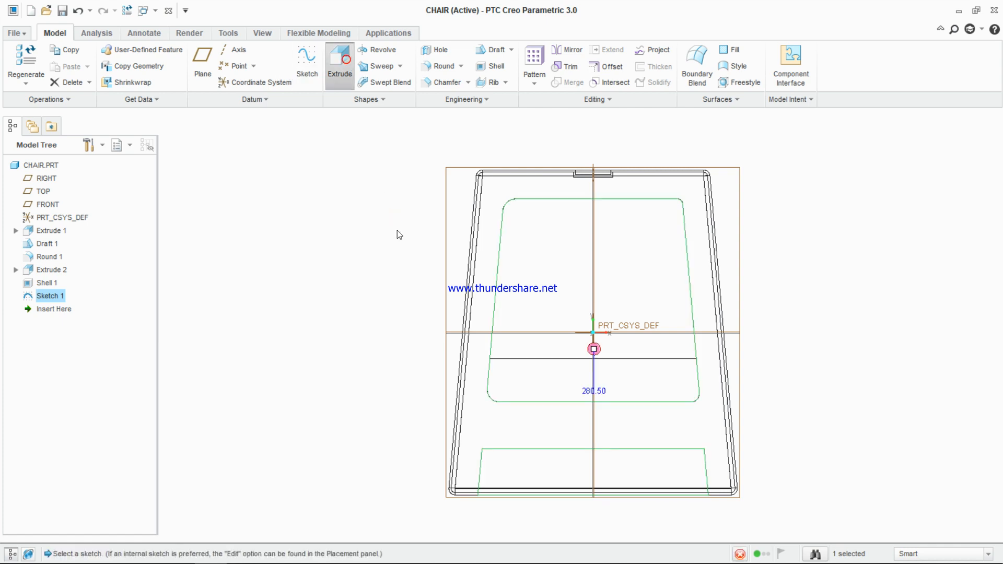
scroll(398, 233, up, 3)
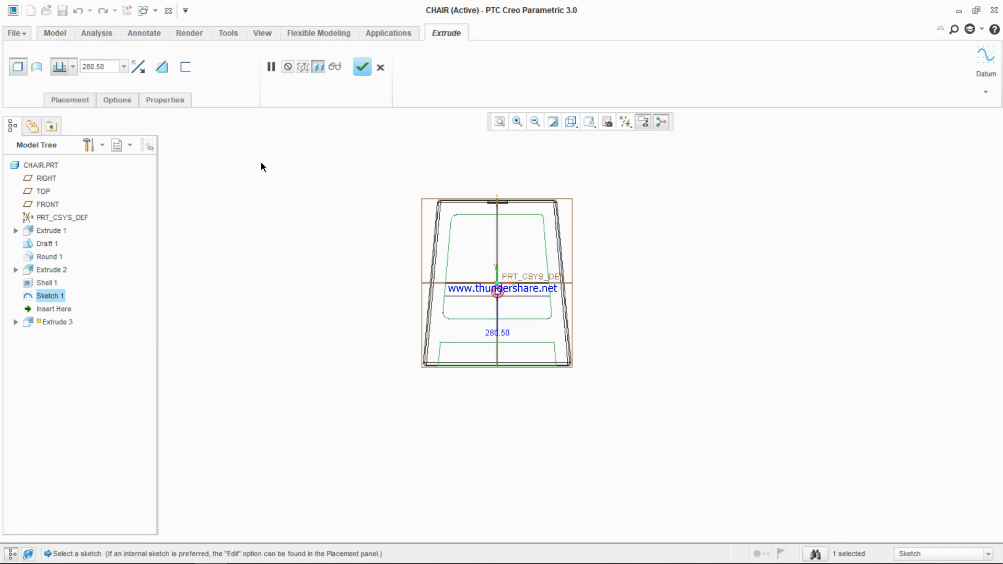
click(73, 66)
click(61, 104)
middle_drag(349, 259, 399, 256)
click(117, 64)
text(10)
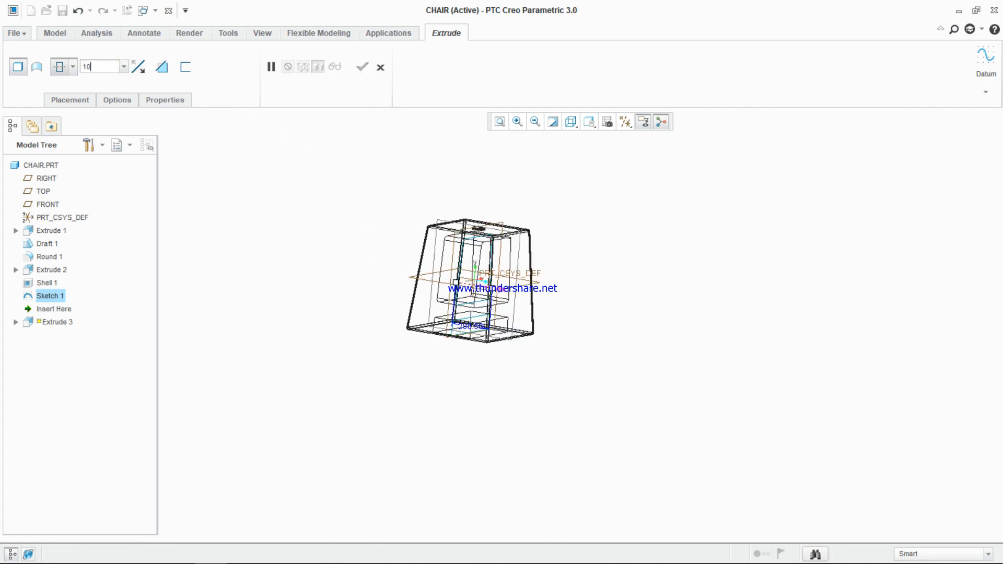
text(00)
key(Return)
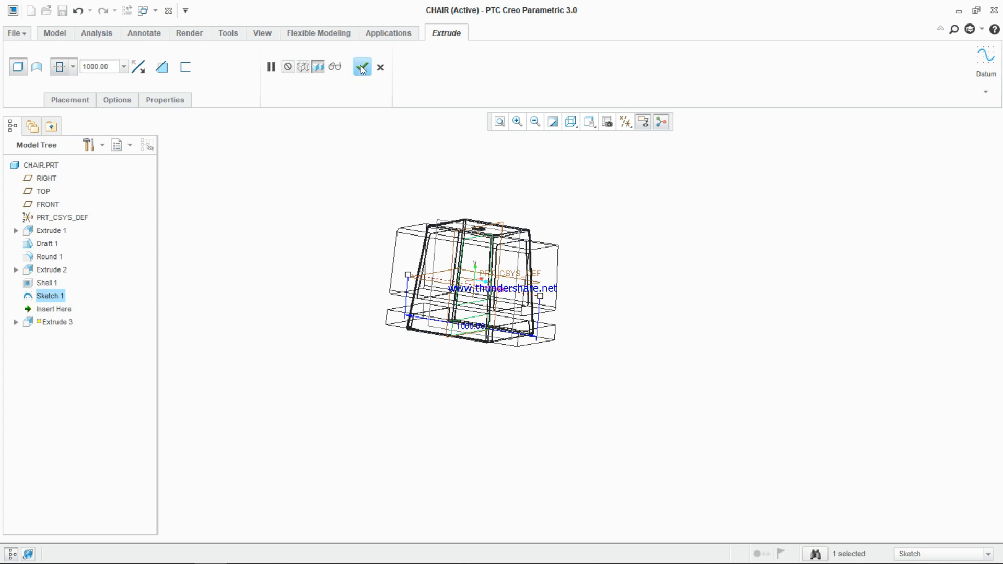
click(162, 66)
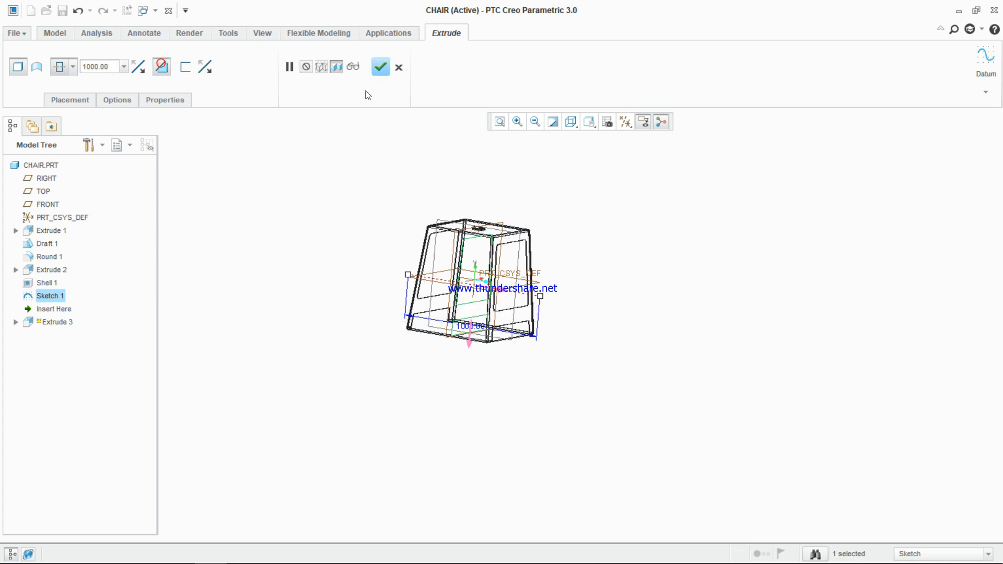
click(382, 66)
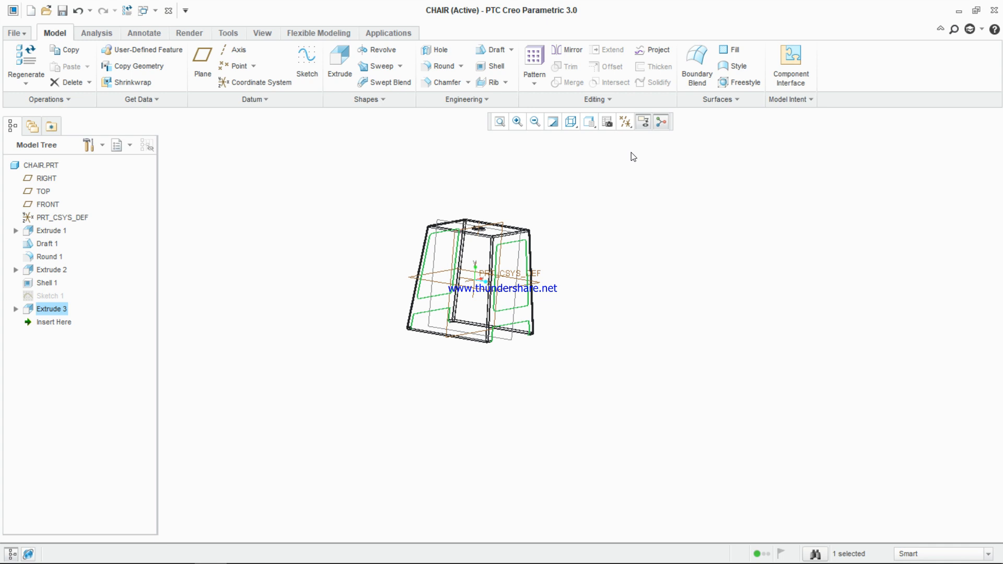
Step: Set the display style to shaded with edges and inspect the cut-outs in the chair body
click(571, 122)
click(535, 152)
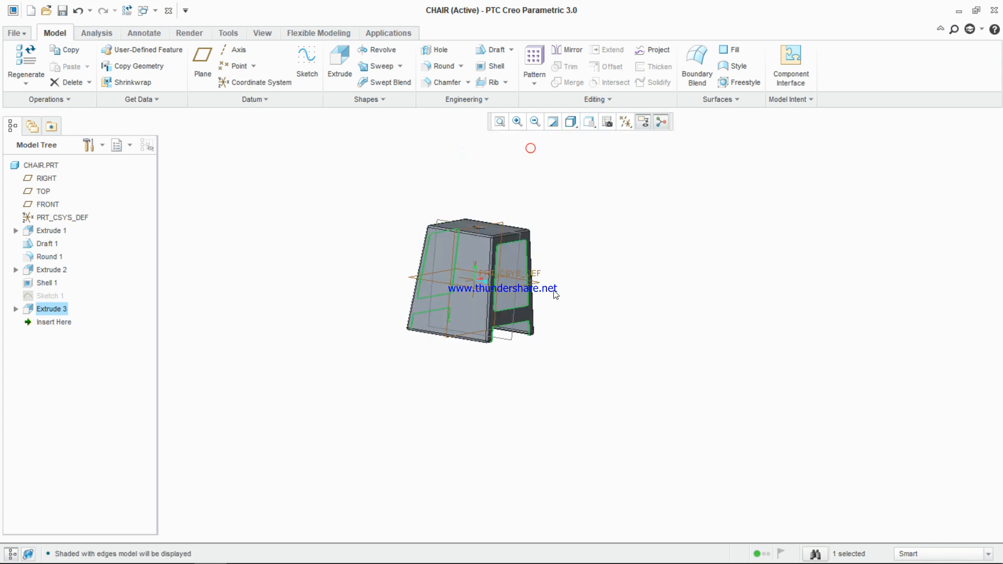
middle_drag(592, 289, 538, 265)
mouse_move(520, 217)
middle_down()
mouse_move(567, 226)
mouse_move(509, 226)
middle_up()
middle_drag(603, 295, 558, 277)
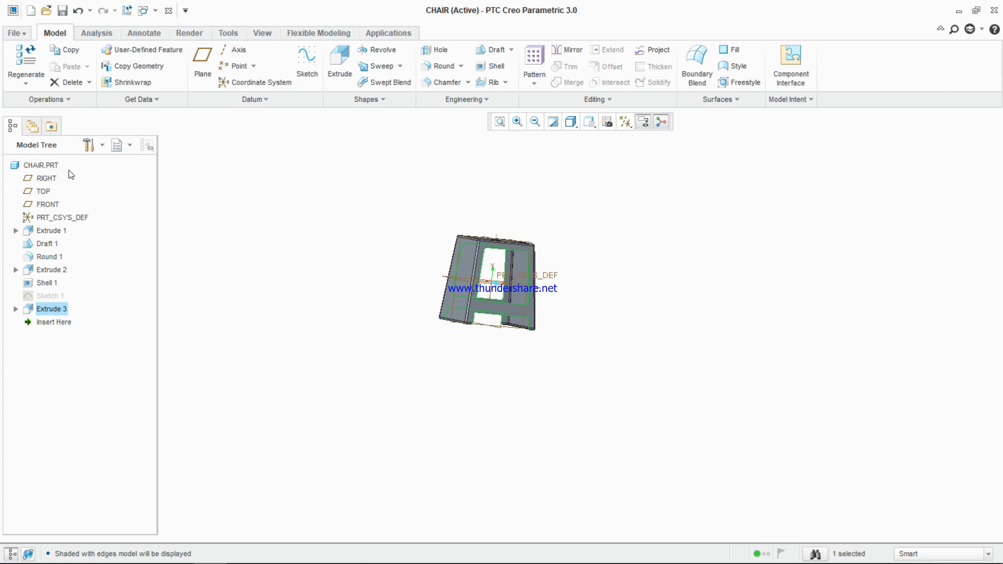
middle_drag(502, 266, 548, 275)
scroll(544, 260, up, 5)
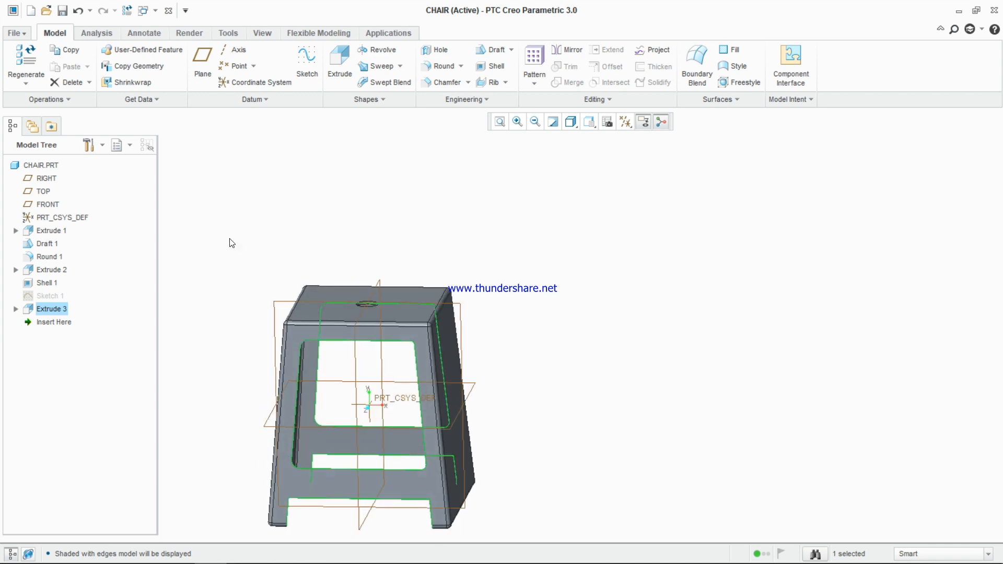
click(75, 53)
click(88, 67)
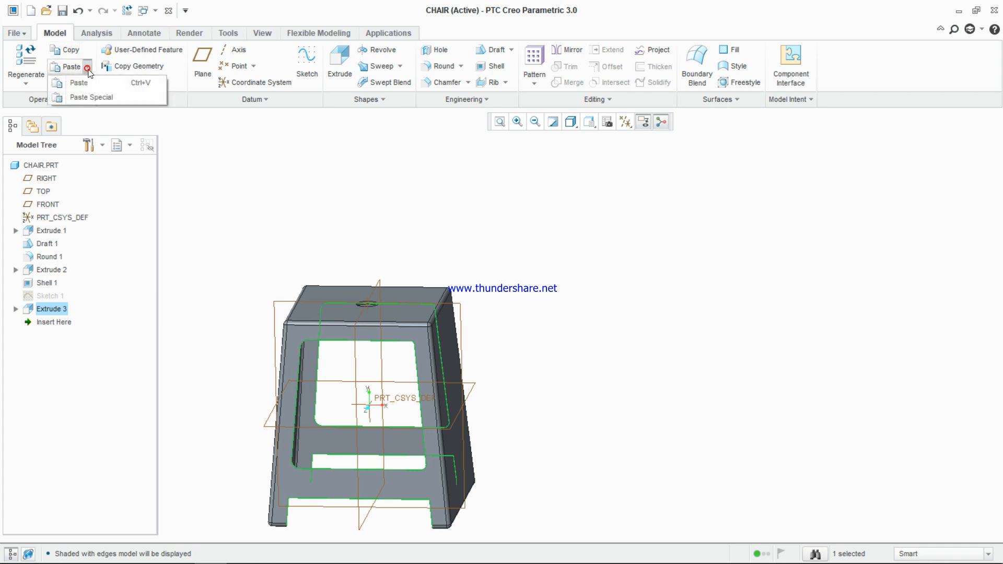
click(92, 97)
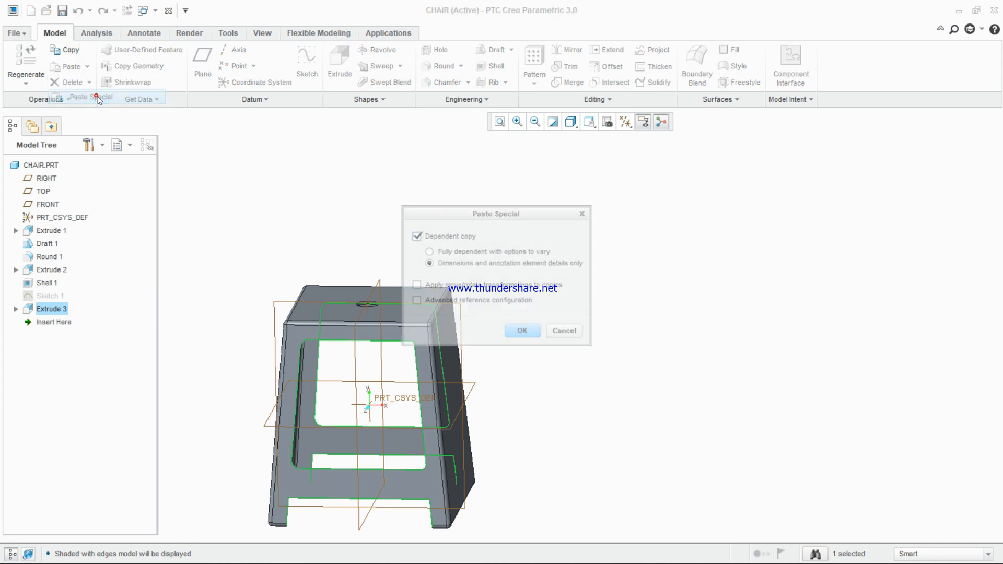
click(416, 285)
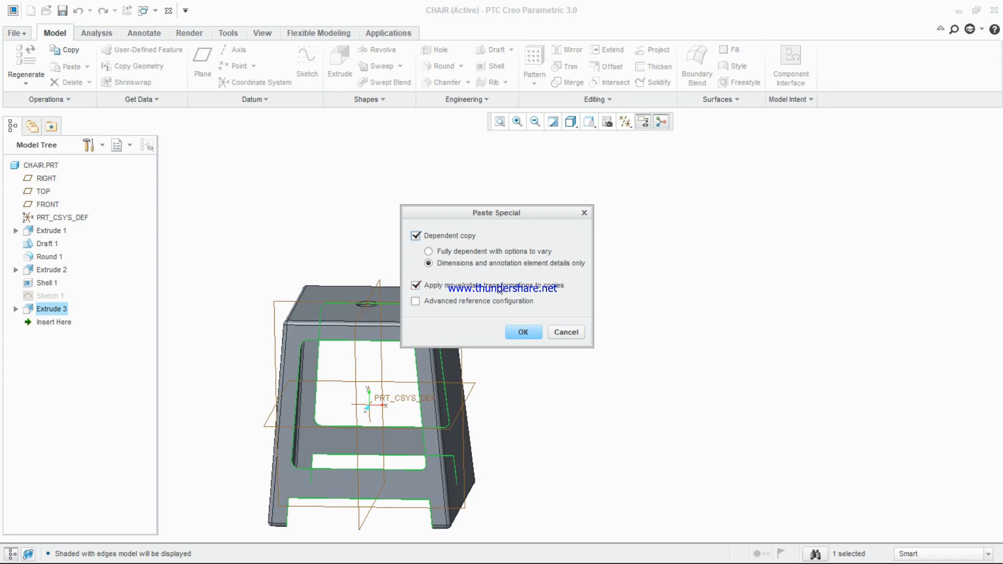
click(566, 332)
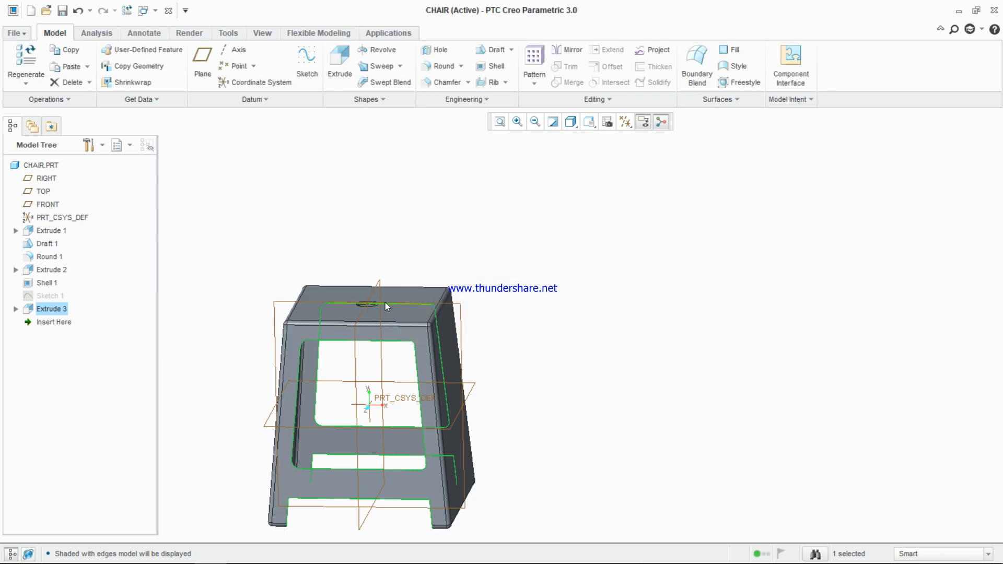
Step: Create a datum axis through the cylindrical surface of the hole in the seat
scroll(574, 195, up, 3)
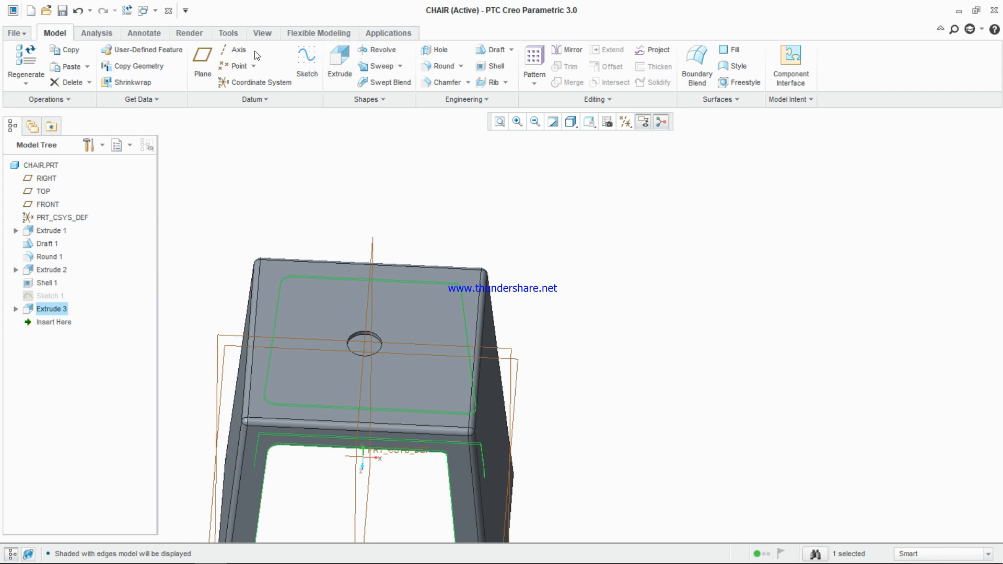
click(236, 49)
scroll(355, 347, up, 6)
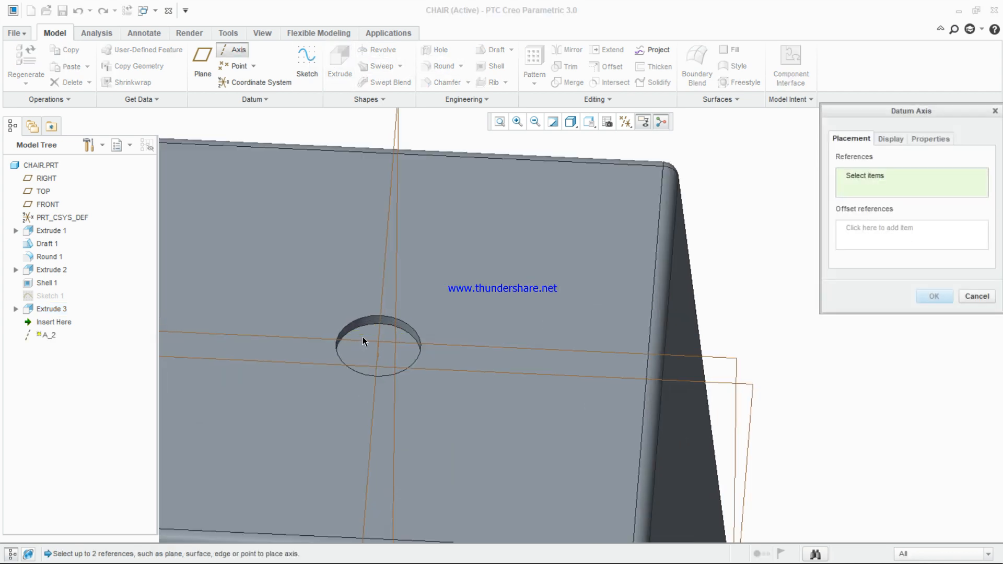
click(377, 297)
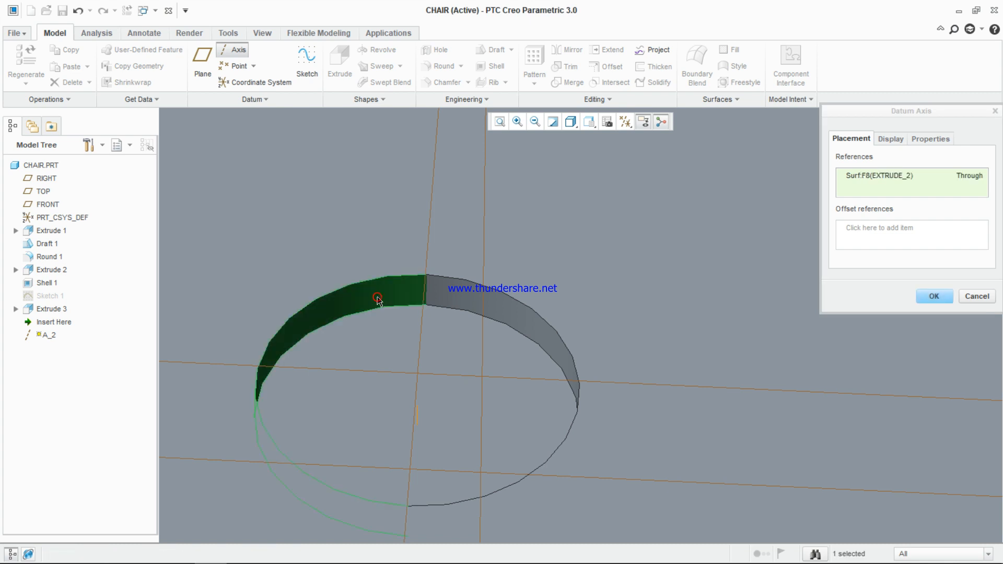
click(935, 296)
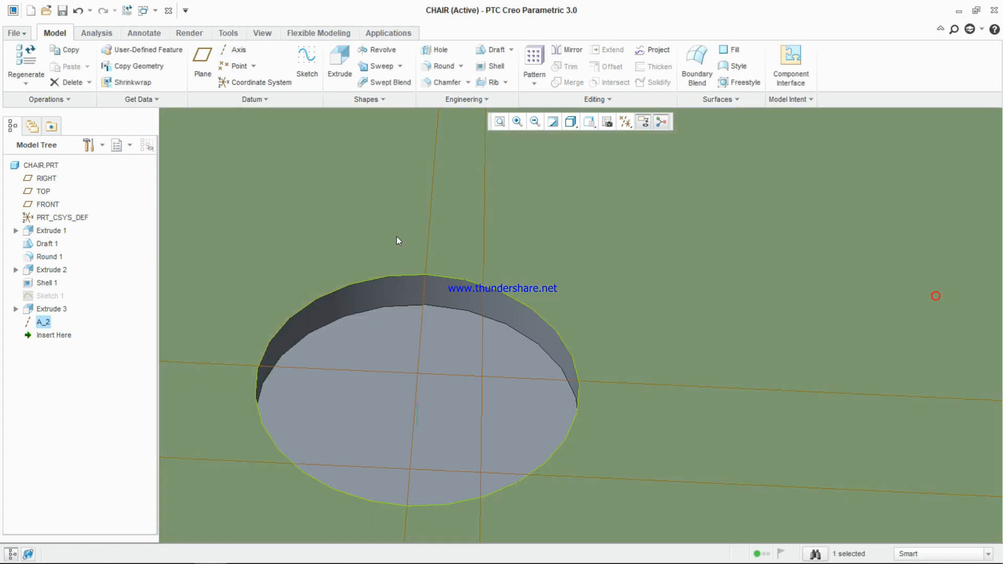
scroll(431, 284, down, 5)
scroll(430, 285, down, 5)
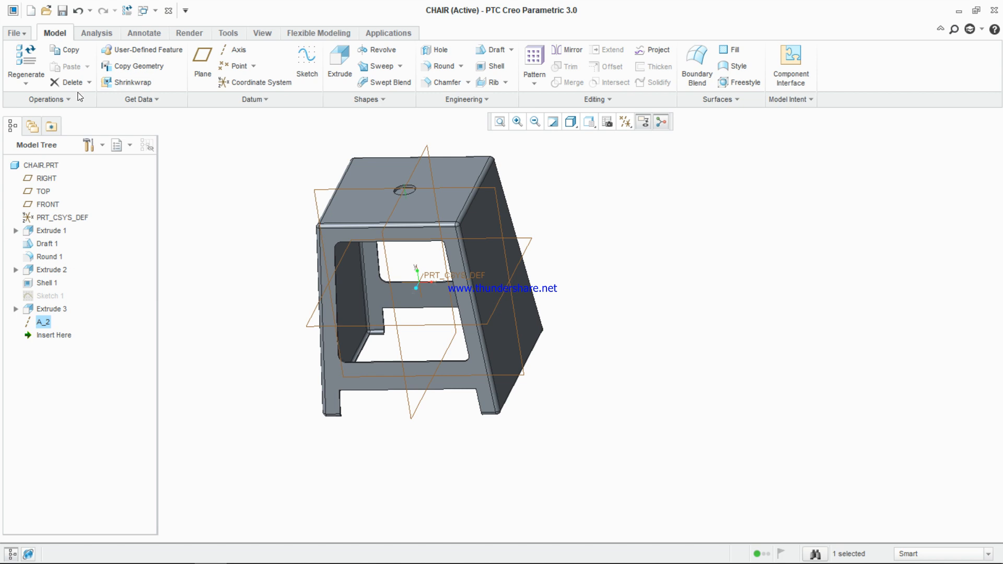
Step: Copy the Extrude 3 cut and paste it as a dependent copy with move/rotate transformations applied
click(45, 312)
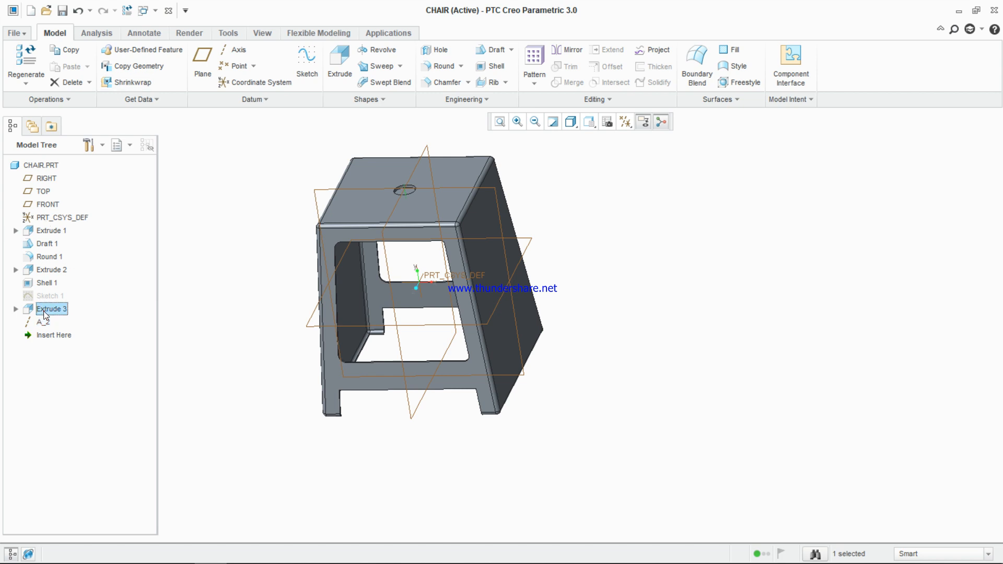
click(76, 51)
click(88, 67)
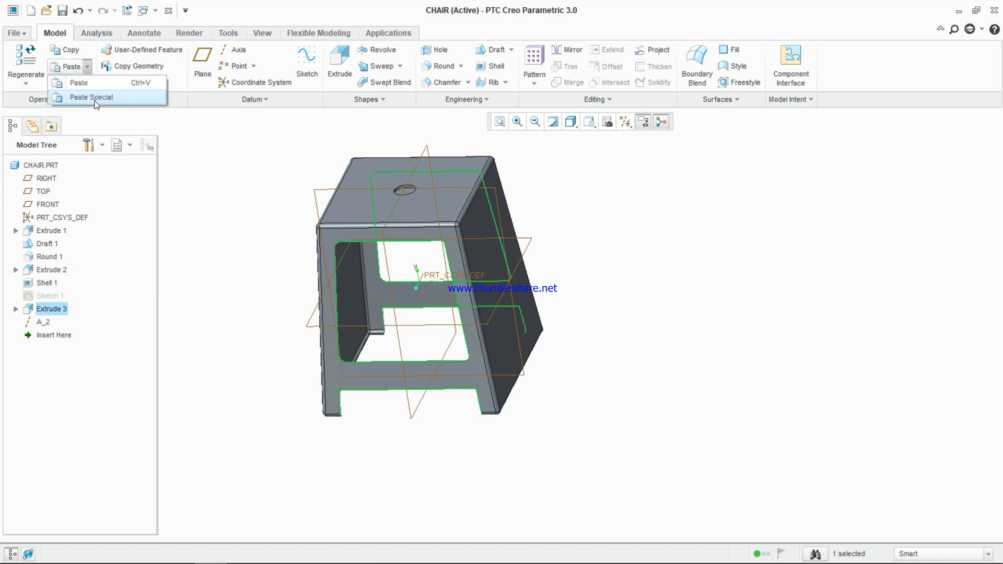
click(91, 96)
click(416, 286)
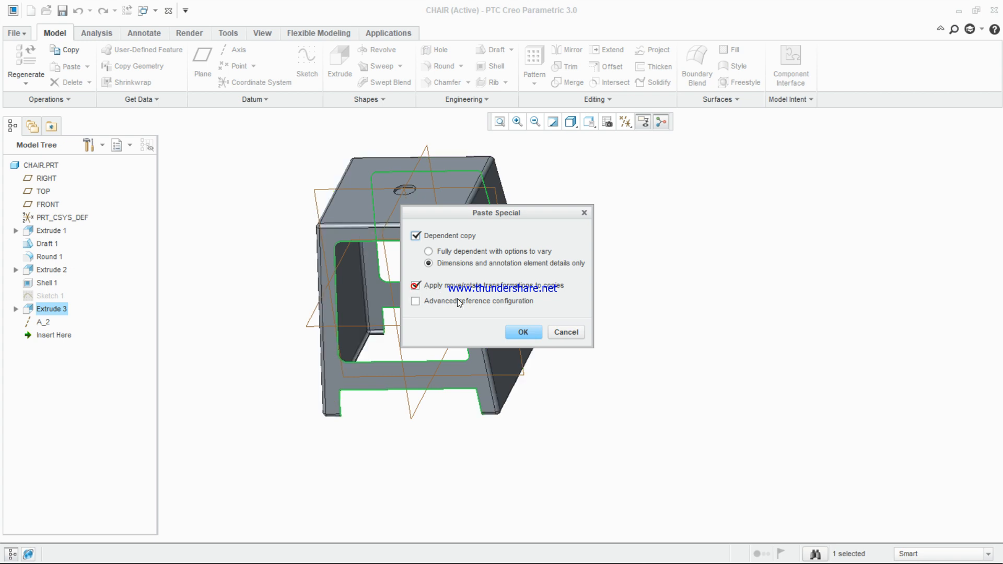
click(530, 333)
Step: Rotate the pasted cut 90° about the seat hole's axis and complete the moved copy
click(40, 70)
scroll(456, 219, up, 5)
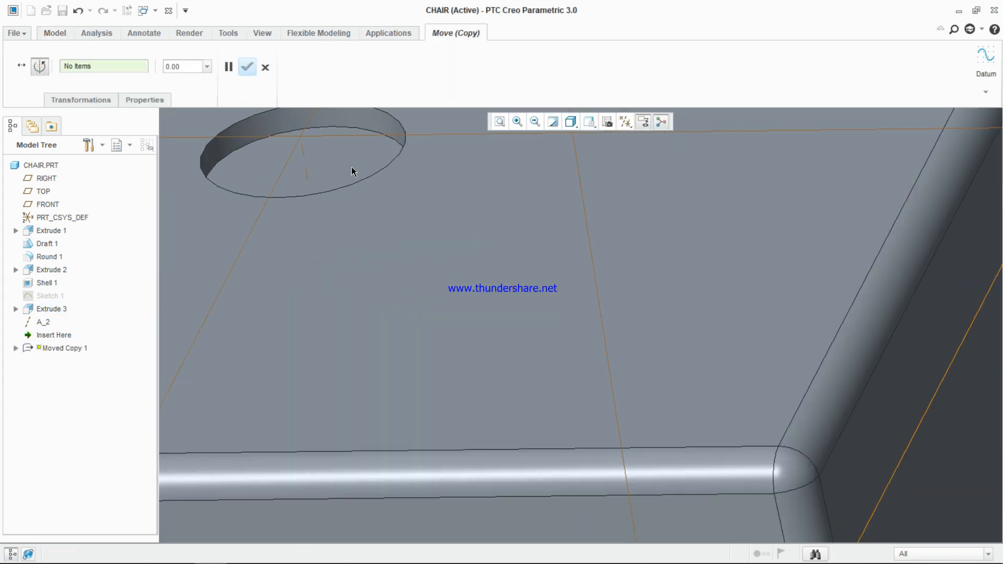
click(306, 160)
scroll(381, 268, down, 5)
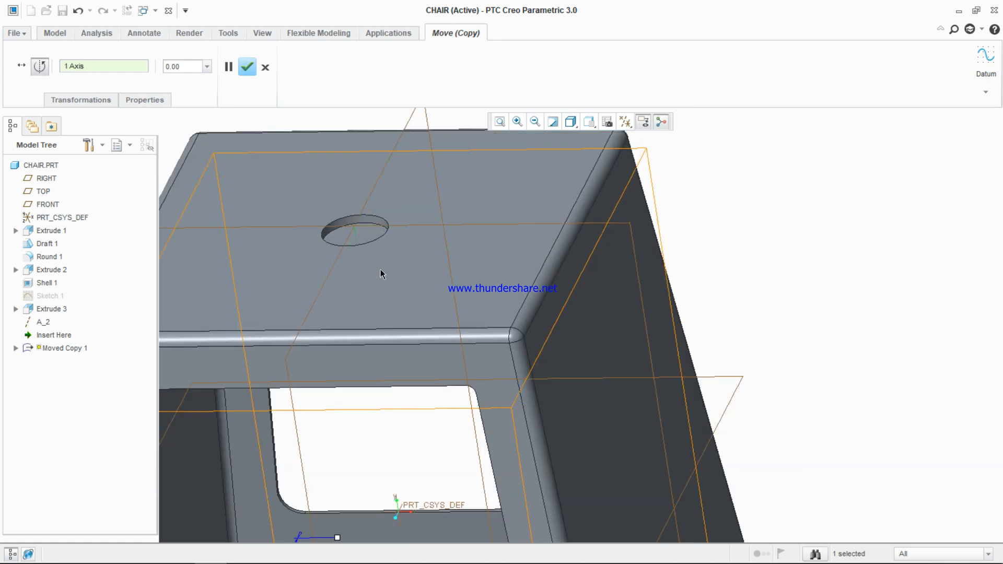
double_click(194, 65)
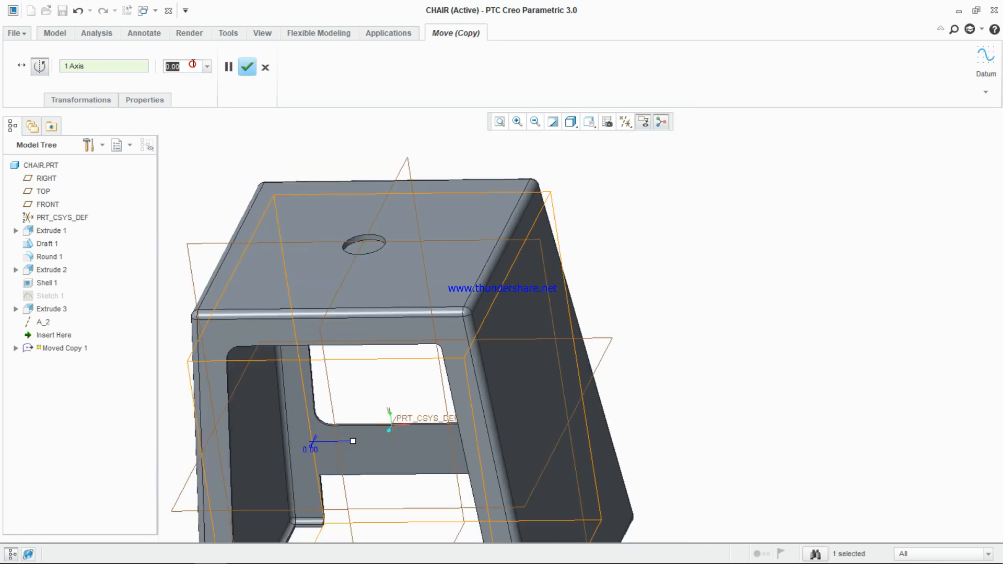
text(90)
key(Return)
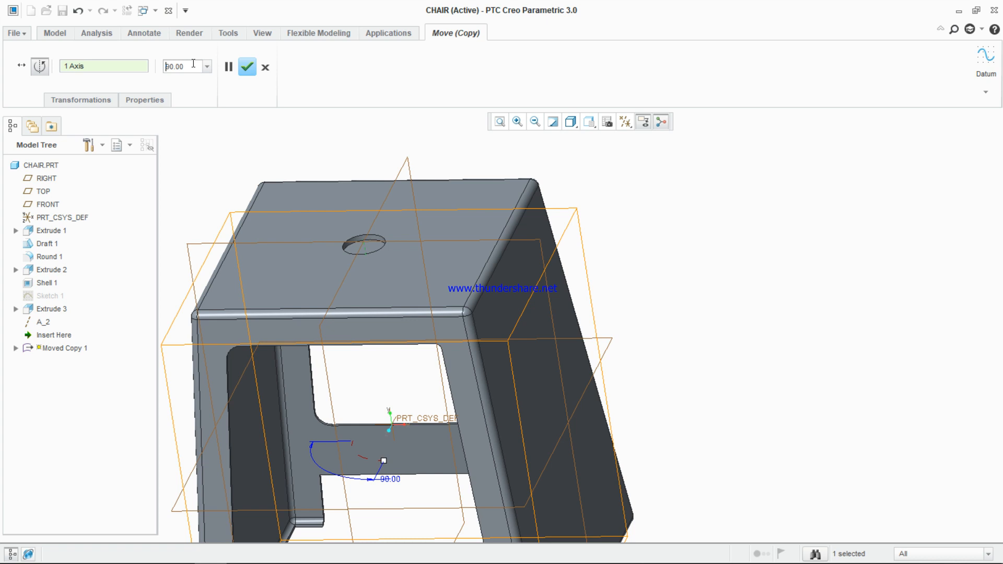
click(248, 67)
Step: Inspect the openings on the chair's sides and turn off the datum display
scroll(558, 269, down, 3)
middle_drag(559, 268, 445, 267)
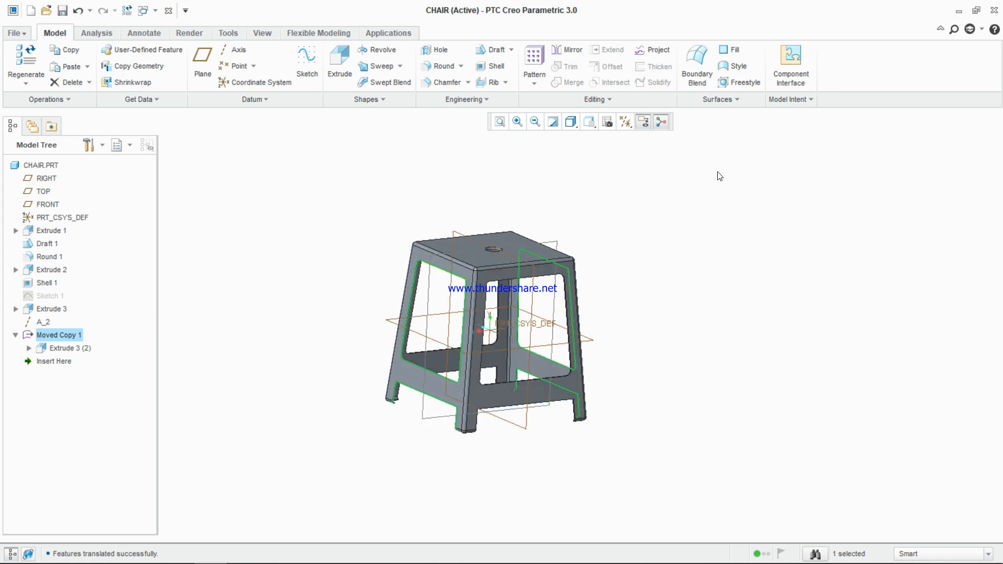
click(625, 122)
click(599, 138)
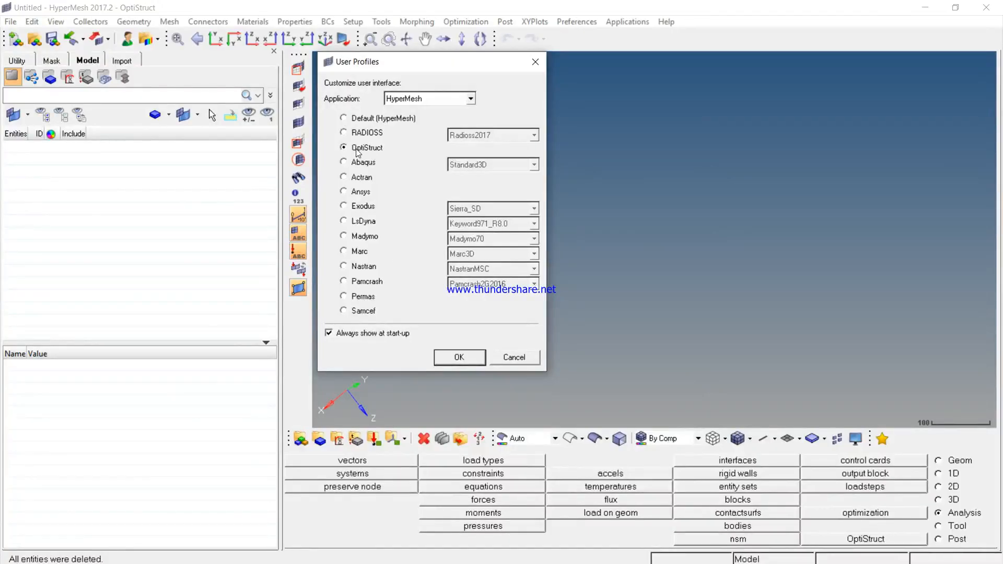
Step: Switch to HyperMesh, load the OptiStruct user profile and import the geometry file chair.stp with automatic cleanup tolerance
click(459, 359)
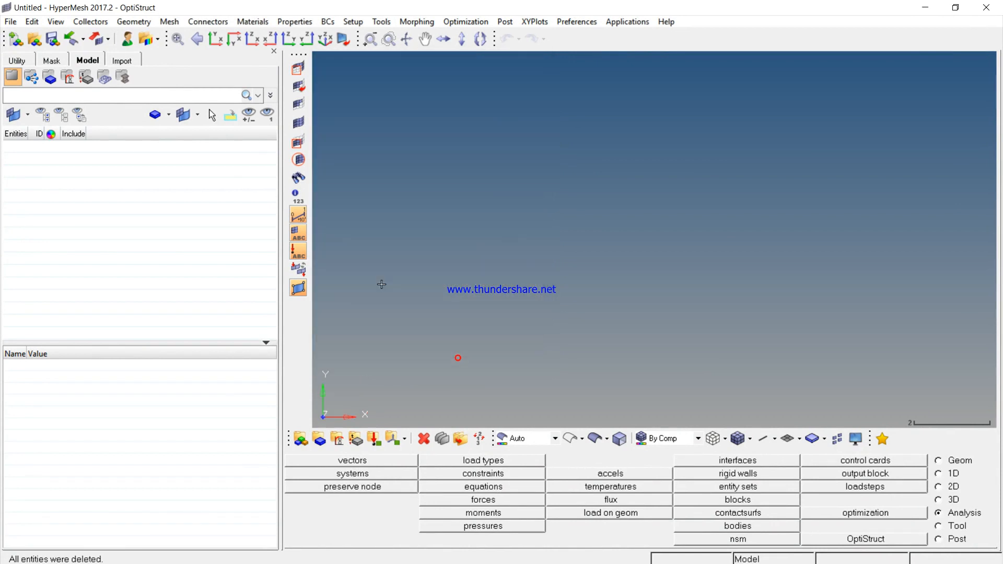
click(85, 44)
click(118, 97)
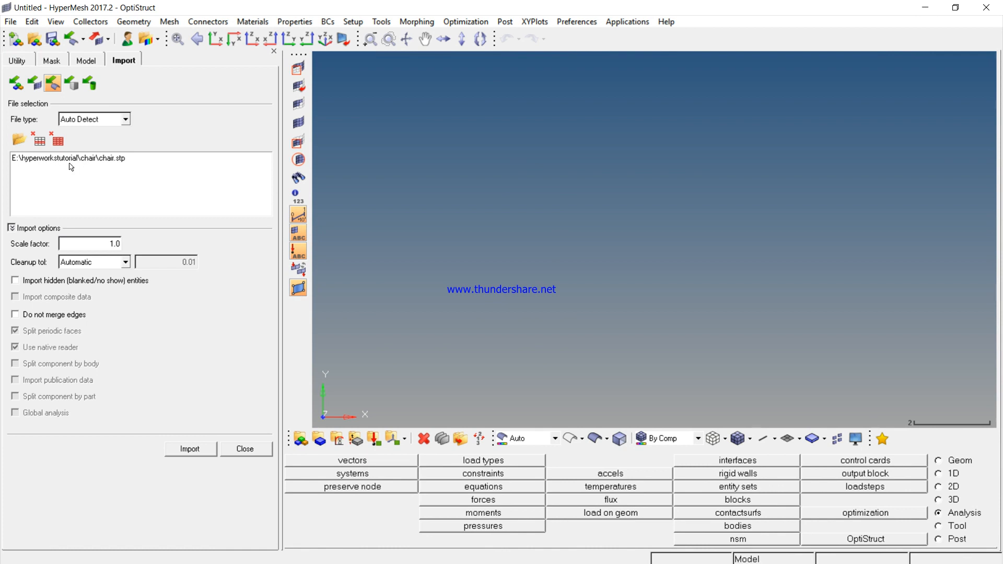
click(202, 449)
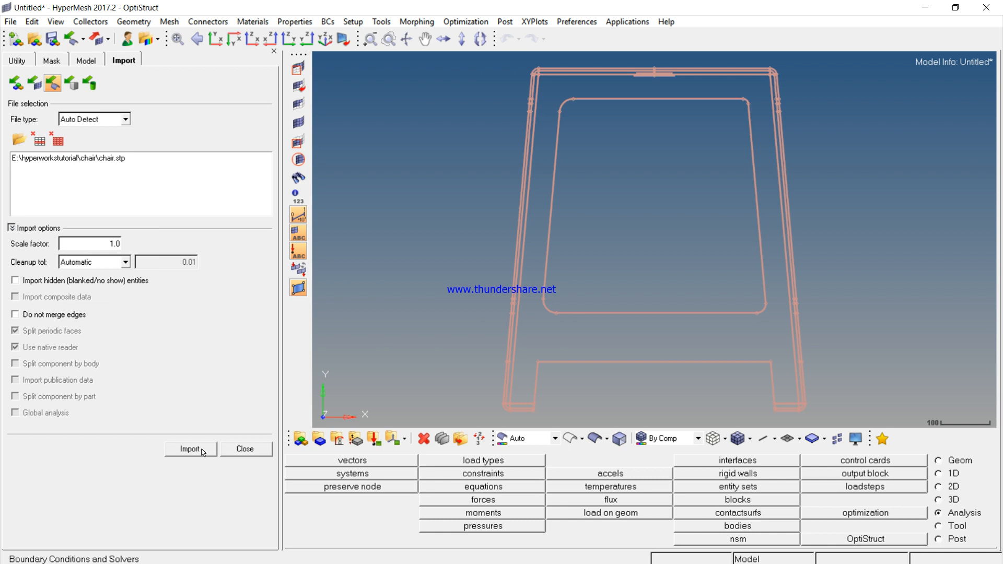
click(245, 450)
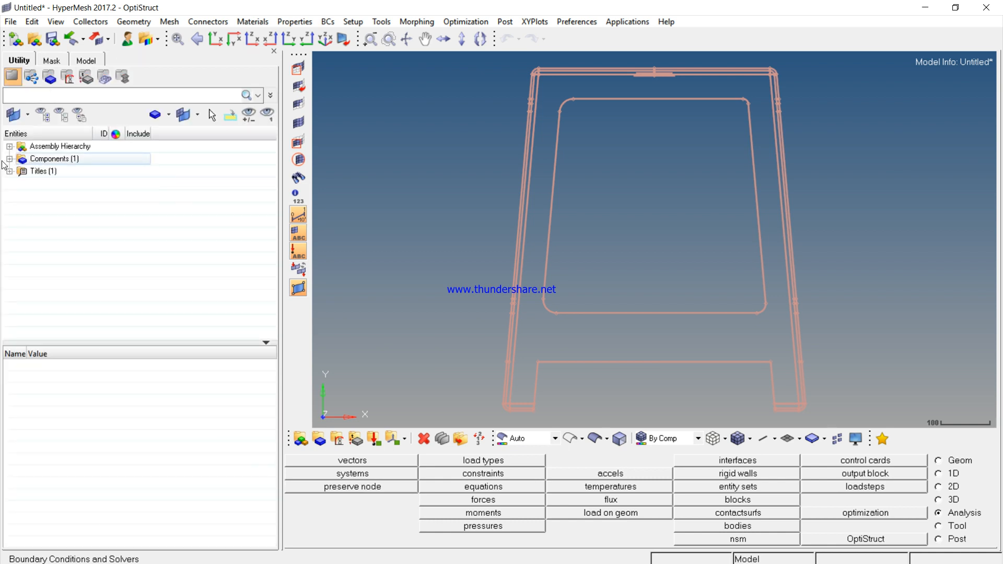
Step: Make the imported CHAIR component the current component
click(10, 159)
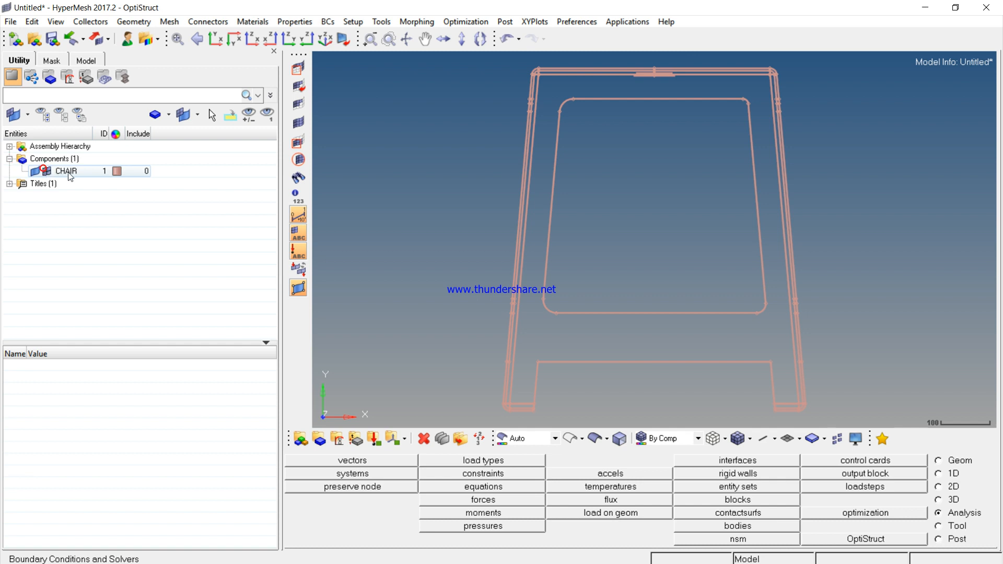
click(67, 174)
right_click(73, 172)
click(101, 204)
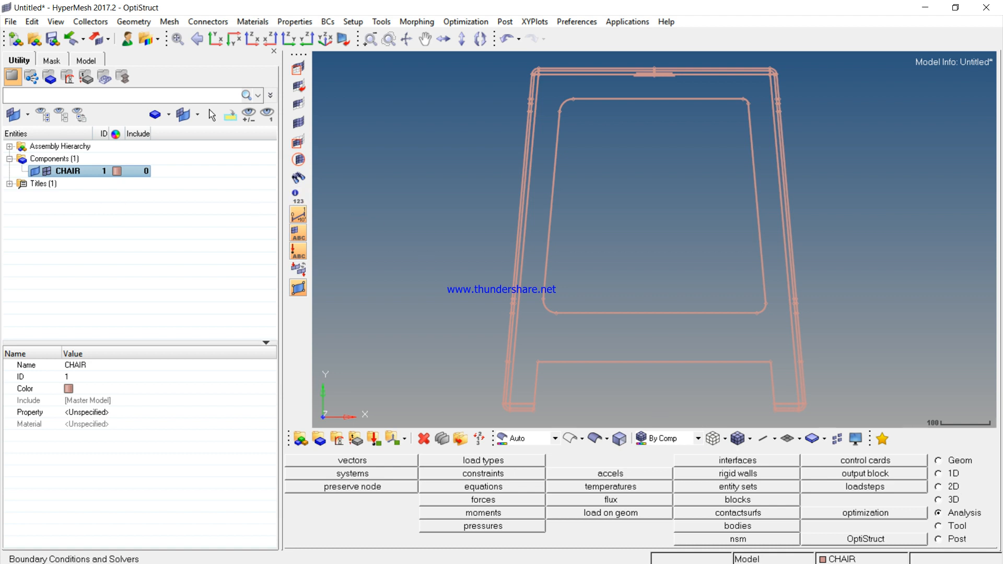
Step: Volume-tetra mesh the chair solid with tria and tetra elements at element size 6, and inspect the resulting mesh
click(940, 500)
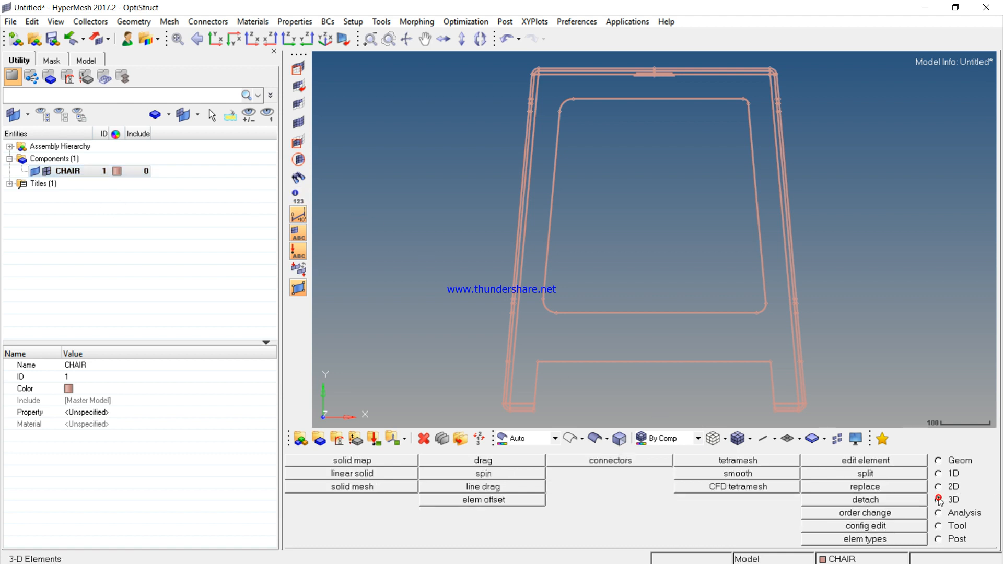
click(722, 462)
click(506, 384)
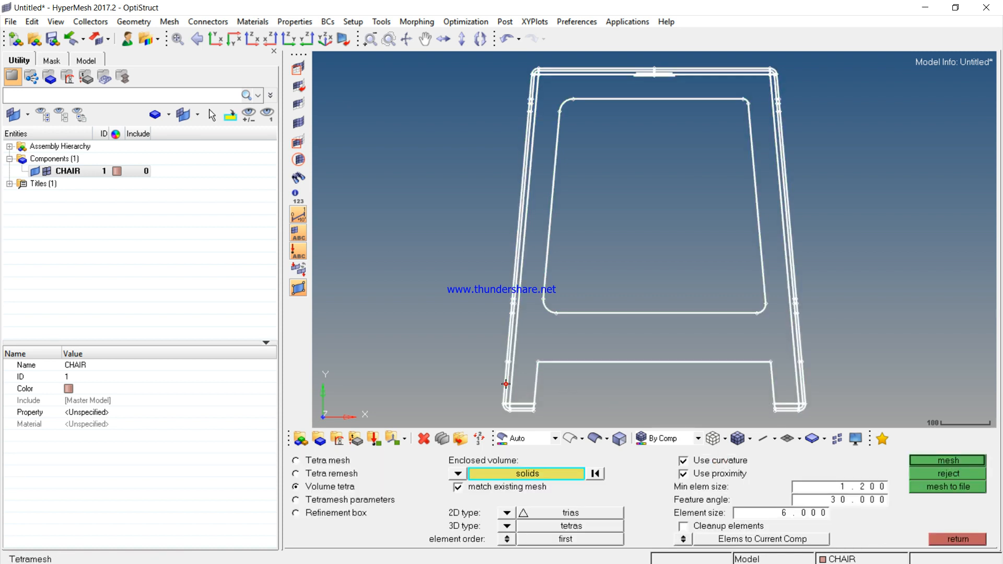
click(952, 460)
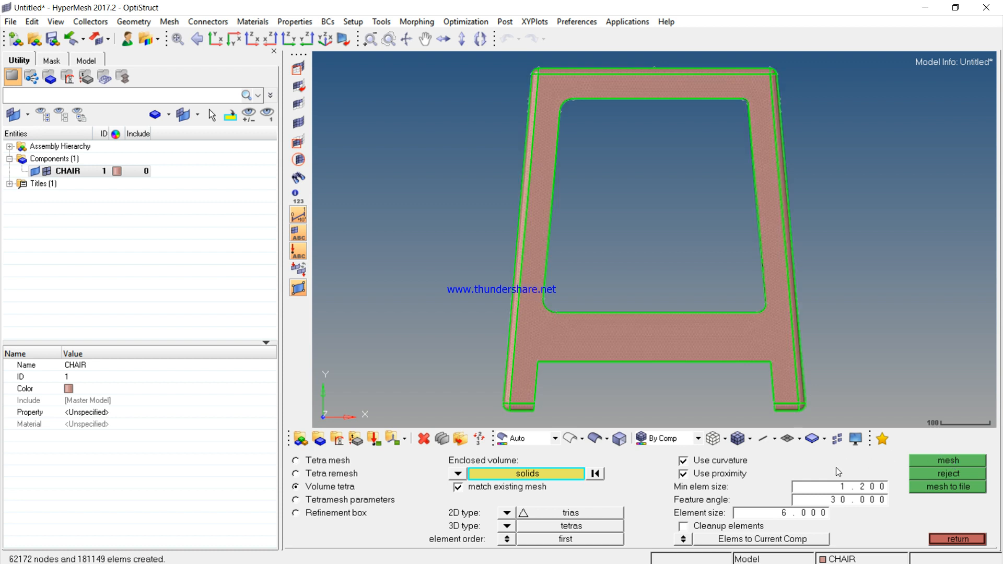
ctrl+drag(420, 179, 537, 305)
mouse_move(492, 163)
ctrl+mouse_down()
mouse_move(596, 174)
mouse_move(660, 147)
mouse_move(634, 143)
ctrl+mouse_up()
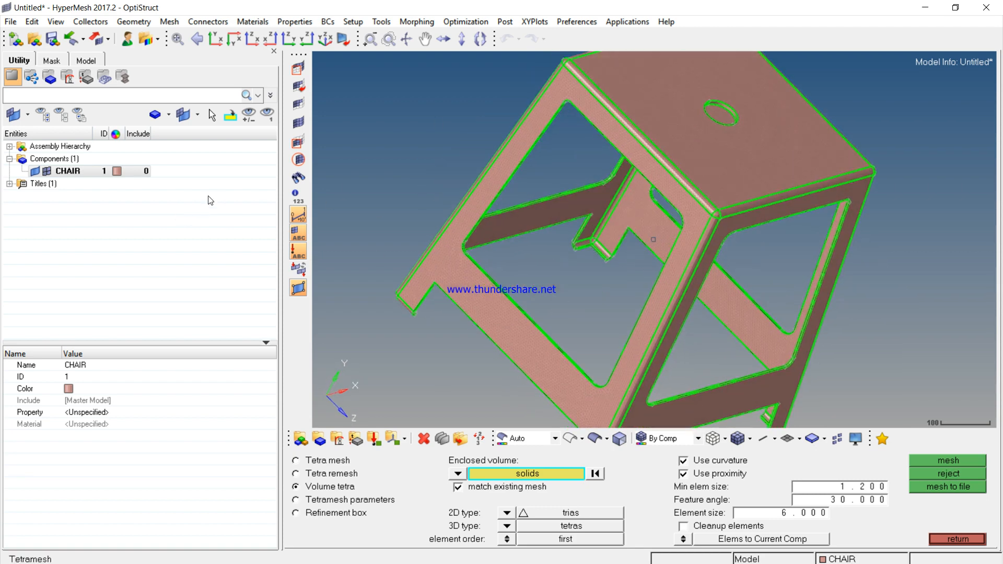
click(958, 539)
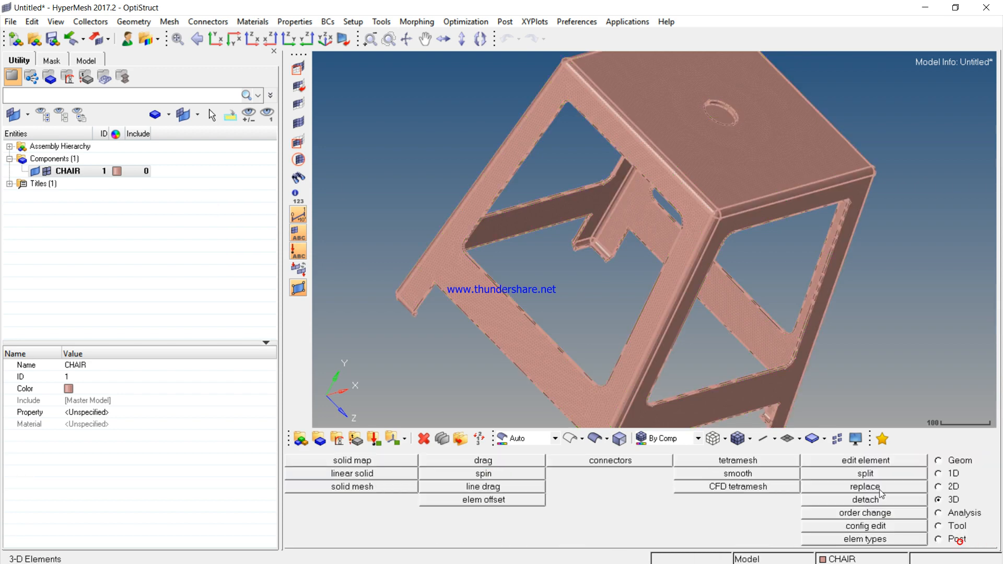
Step: Create a new material and a new property in the model
right_click(213, 188)
mouse_move(233, 194)
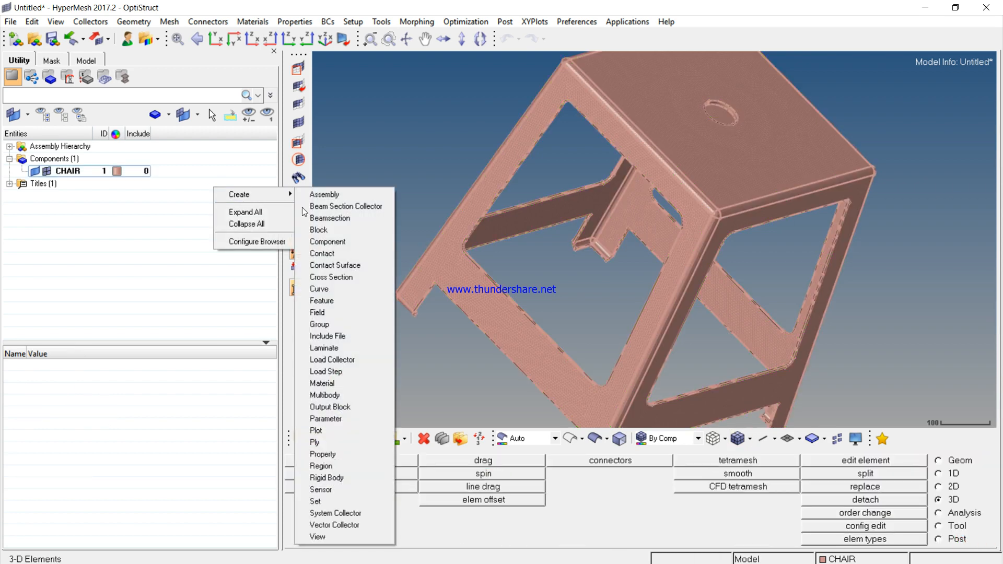
click(335, 383)
click(203, 228)
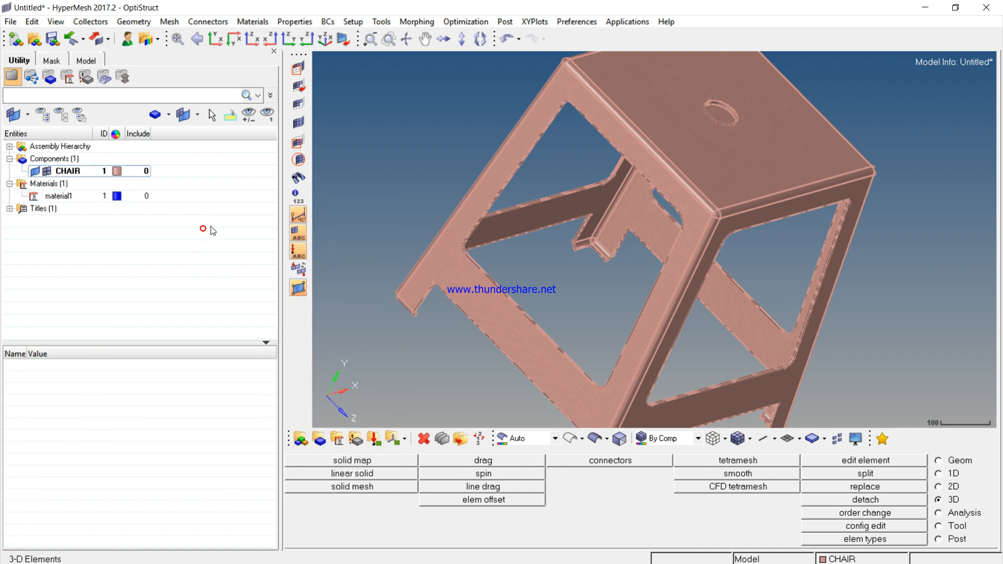
right_click(213, 228)
mouse_move(232, 232)
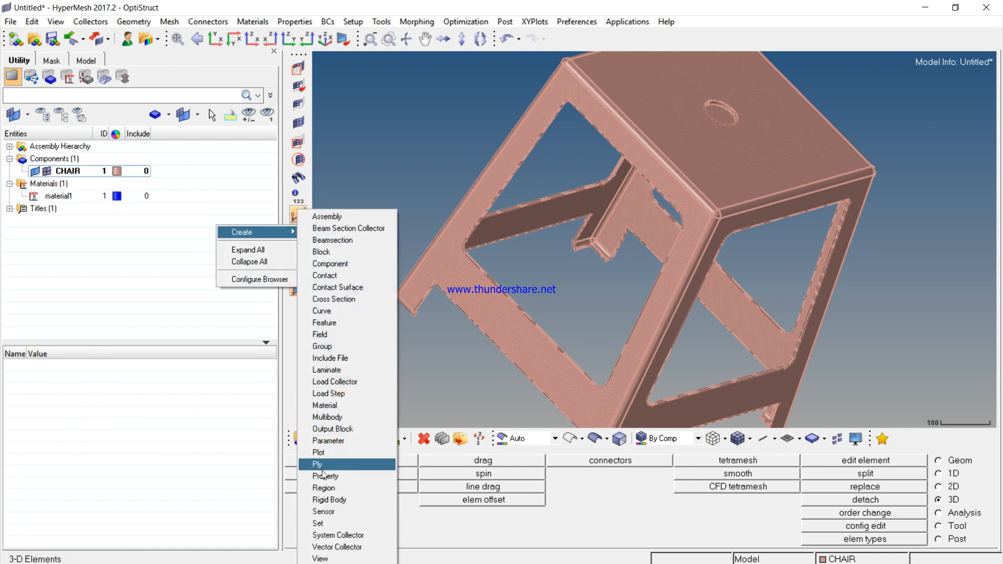
click(324, 475)
click(205, 258)
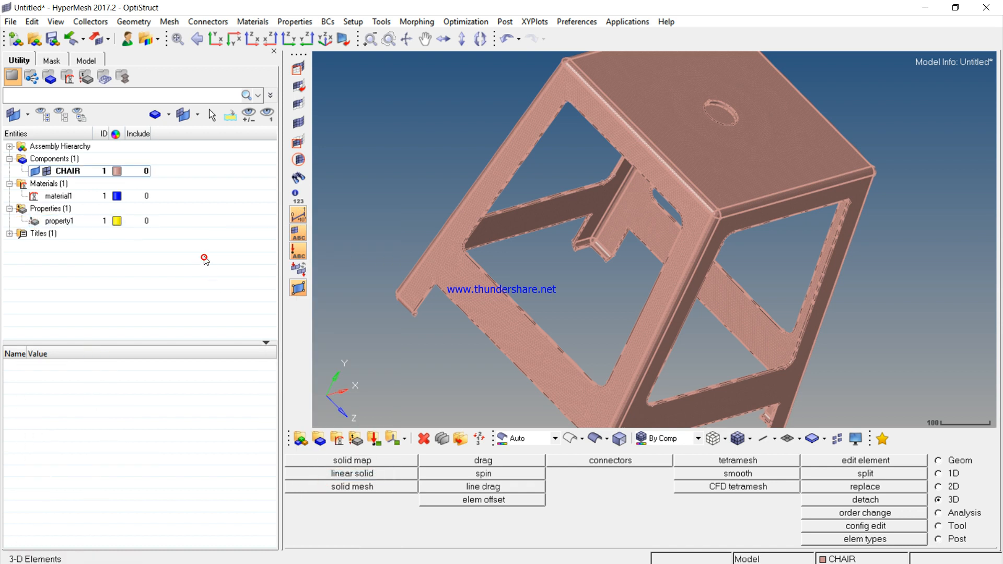
Step: Create a new load collector and a new load step in the model
right_click(205, 258)
mouse_move(230, 264)
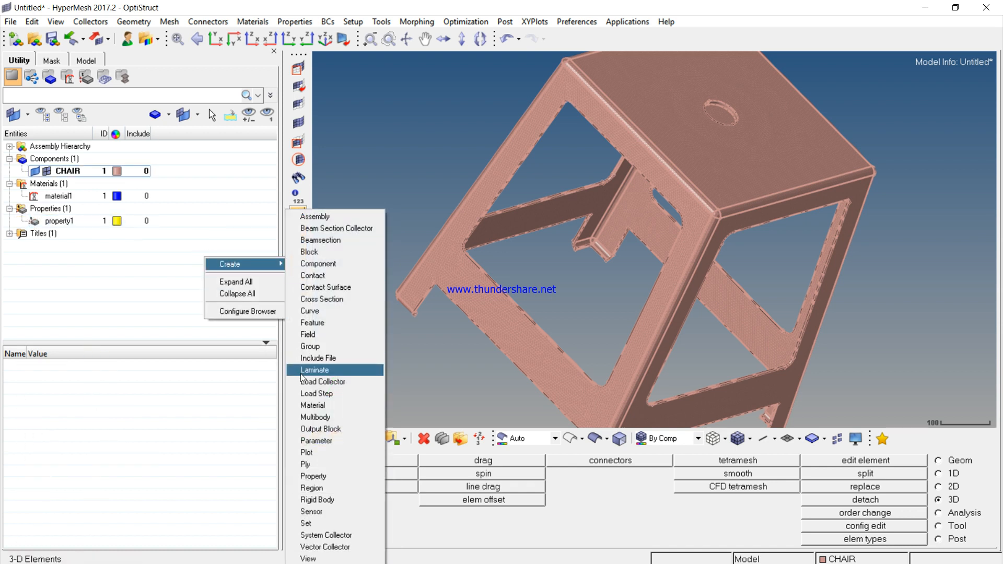
click(308, 382)
click(218, 232)
right_click(217, 232)
mouse_move(236, 240)
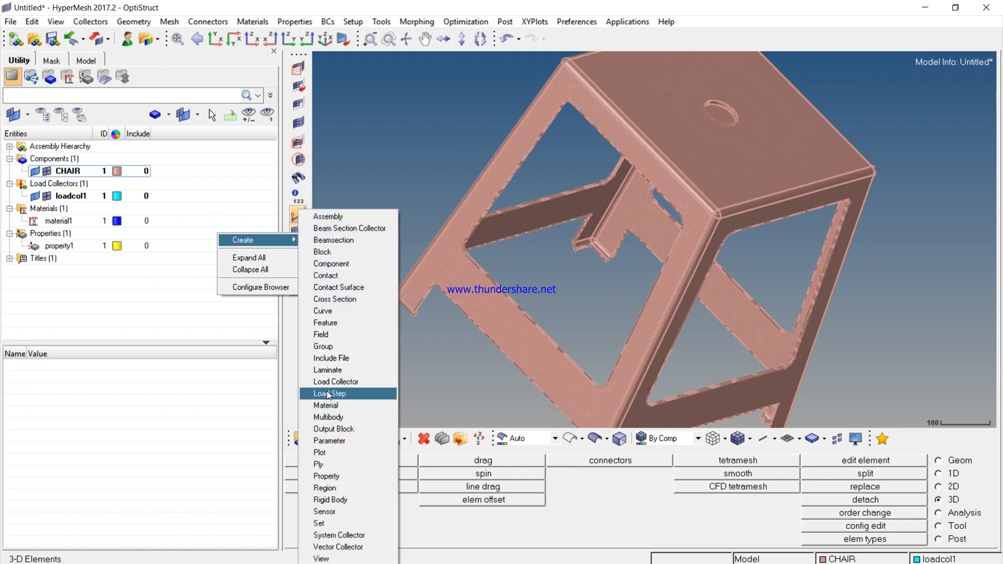
click(328, 395)
click(236, 236)
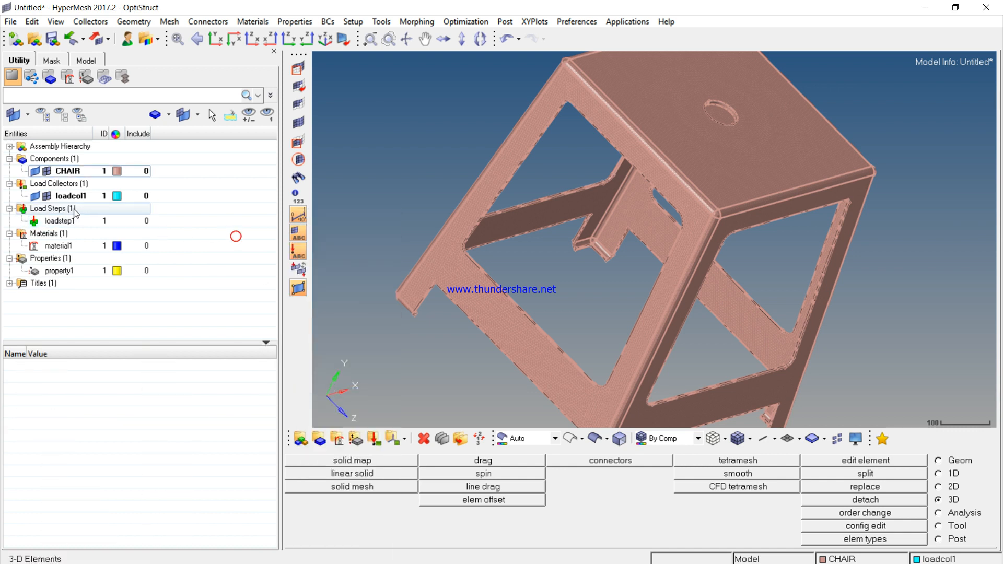
Step: Rename the new material as Steel
click(58, 245)
right_click(60, 247)
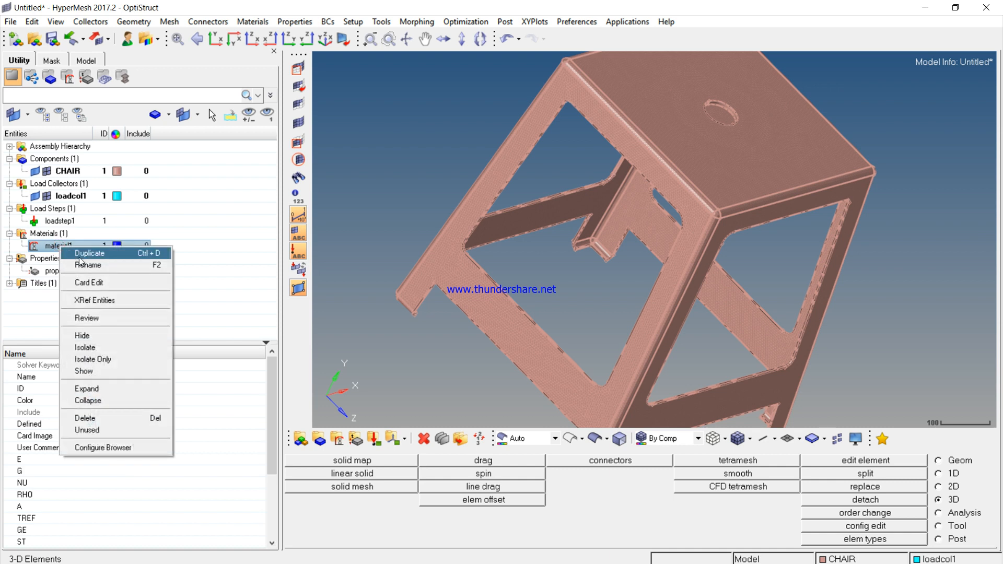
click(88, 266)
text(Steel)
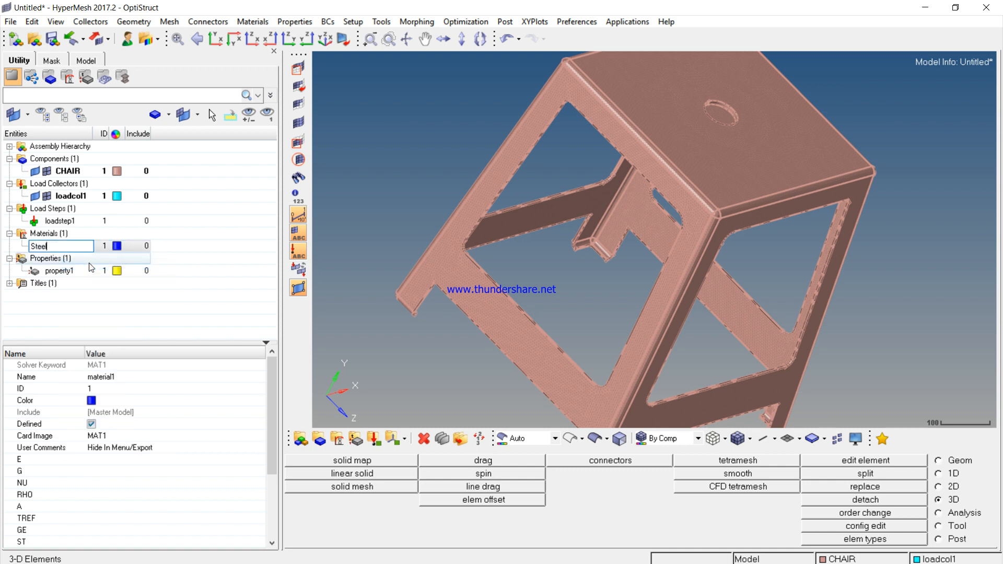
key(Return)
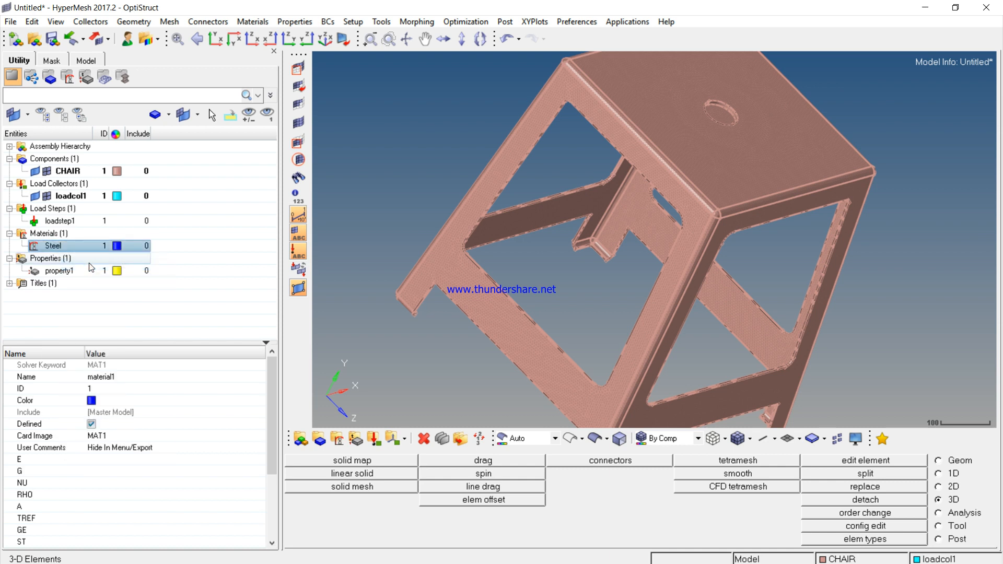
Step: Rename the new property as Steel
click(95, 270)
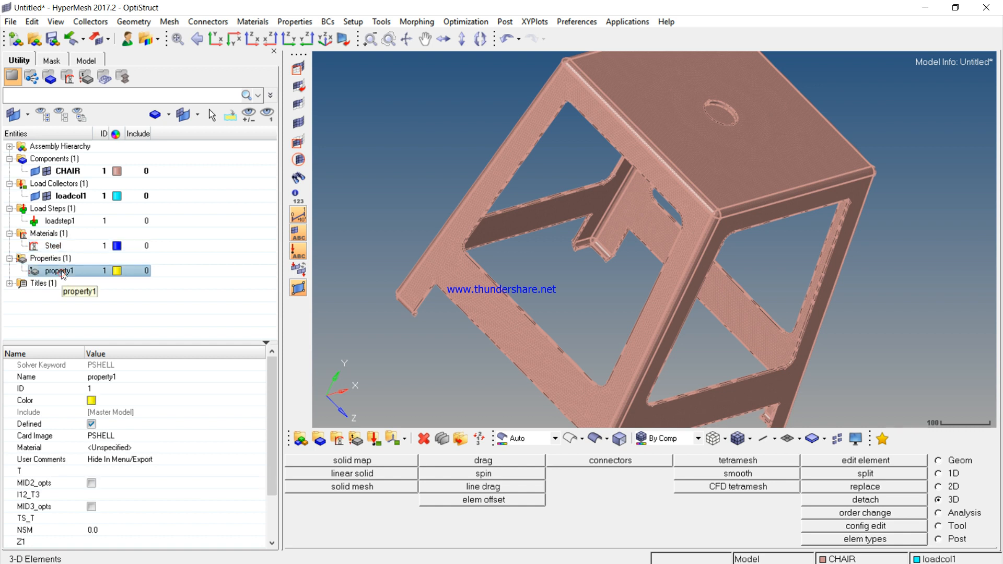
right_click(62, 271)
click(87, 291)
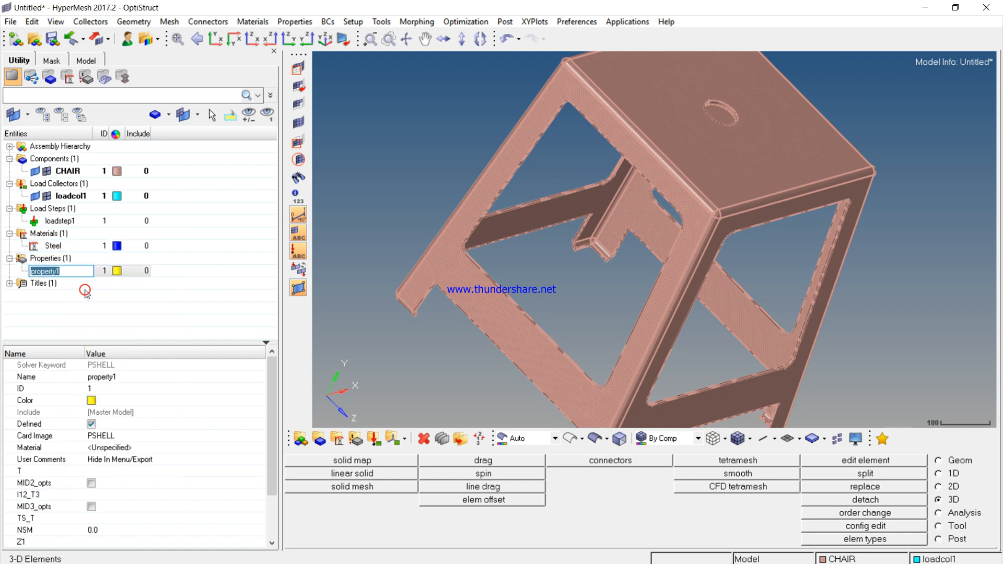
text(Steel)
key(Return)
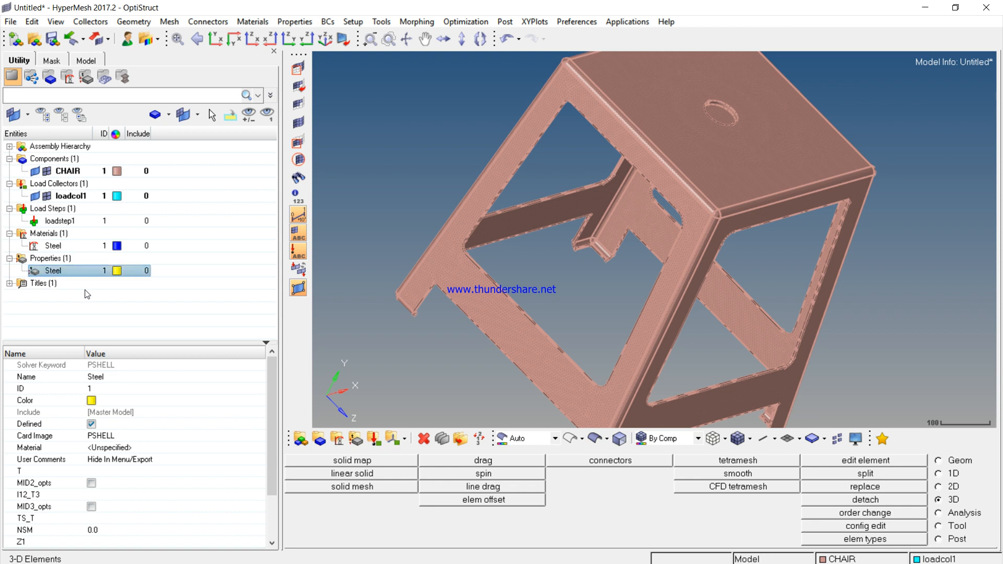
Step: Rename the load collector as SPC
click(74, 196)
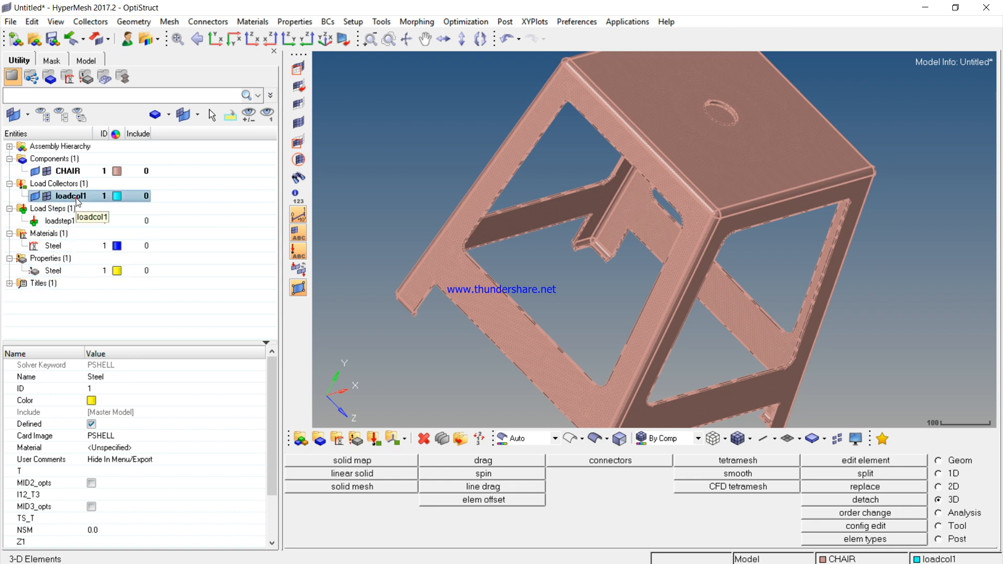
right_click(77, 199)
click(107, 219)
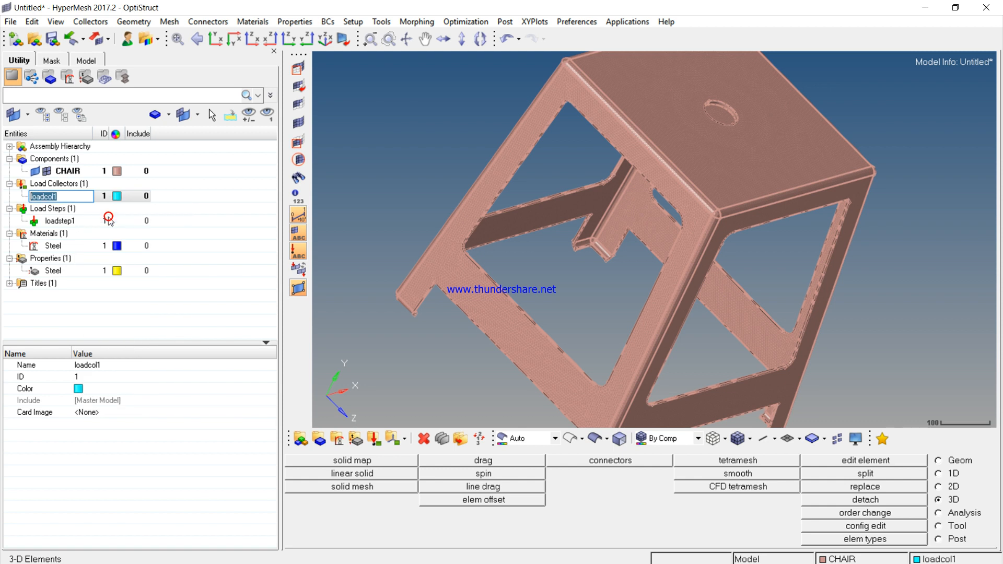
text(SP)
key(Return)
Step: Set the Steel material's elastic modulus E to 210000, Poisson's ratio NU to 0.3 and density RHO to 7.85e-9
click(71, 246)
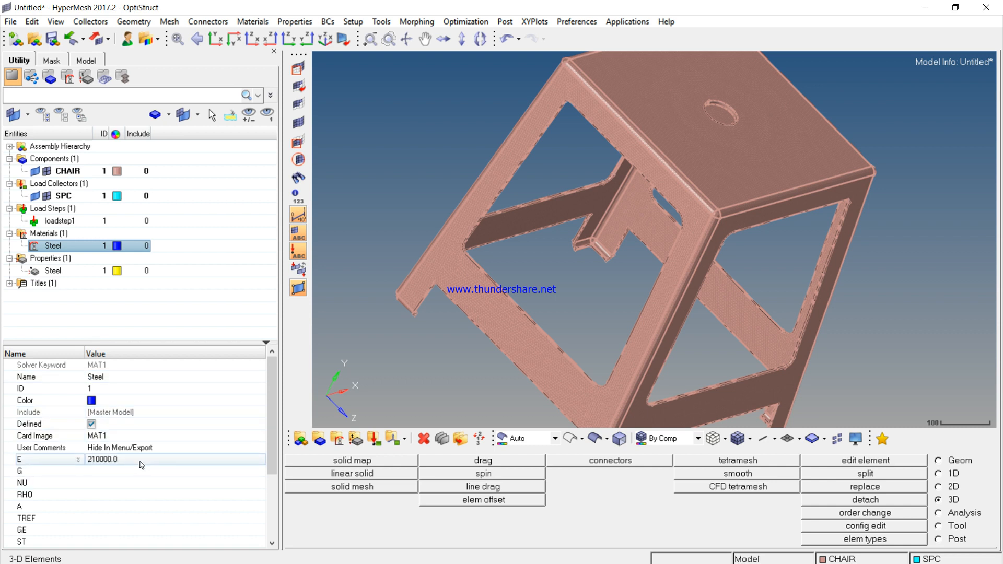
click(140, 462)
key(Return)
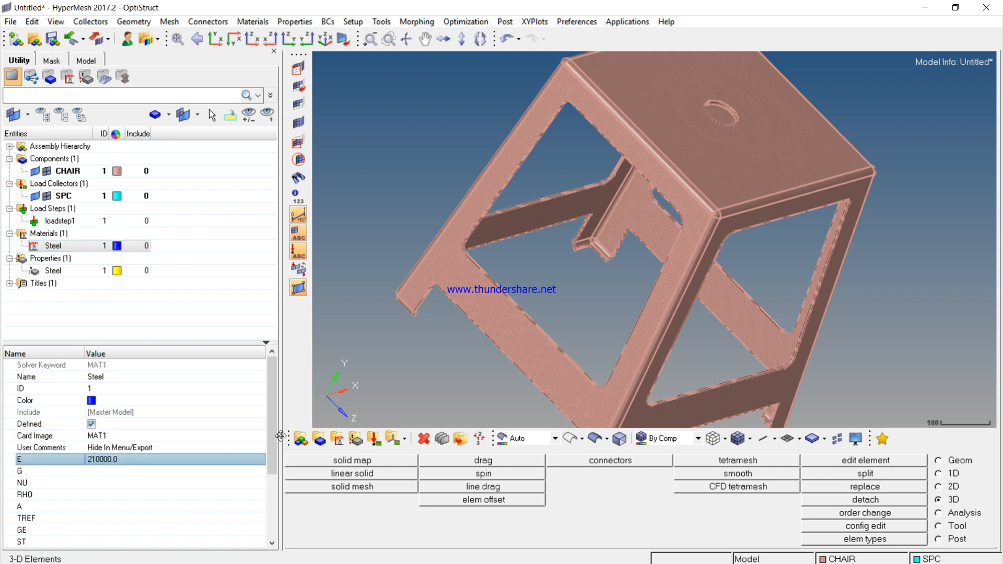
drag(275, 440, 242, 466)
click(119, 448)
text(0.3)
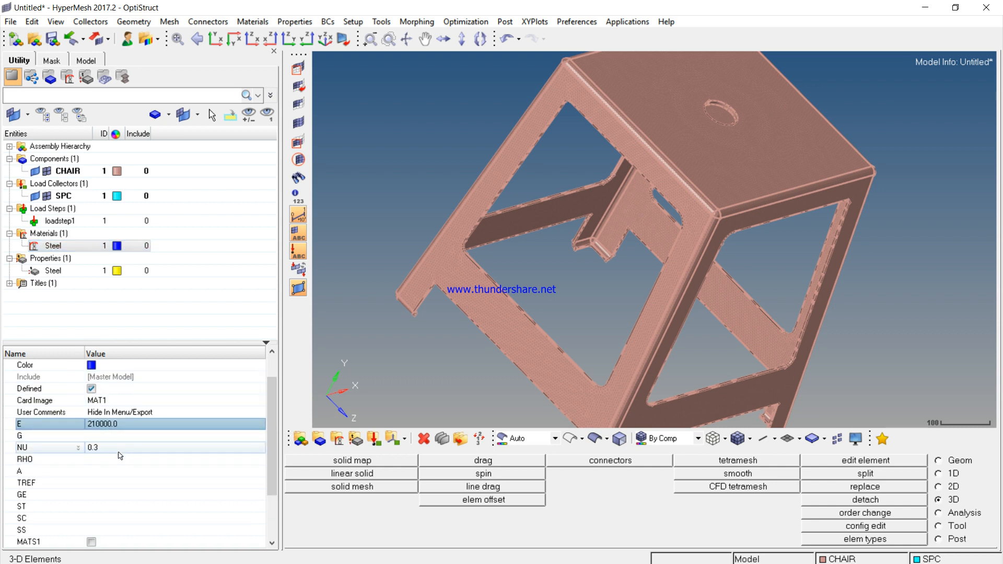
key(Return)
drag(272, 435, 272, 456)
click(122, 436)
click(123, 424)
text(7.85e-9)
key(Return)
Step: Set the Steel property's card image to PSOLID and assign the Steel material to it
click(72, 273)
click(133, 436)
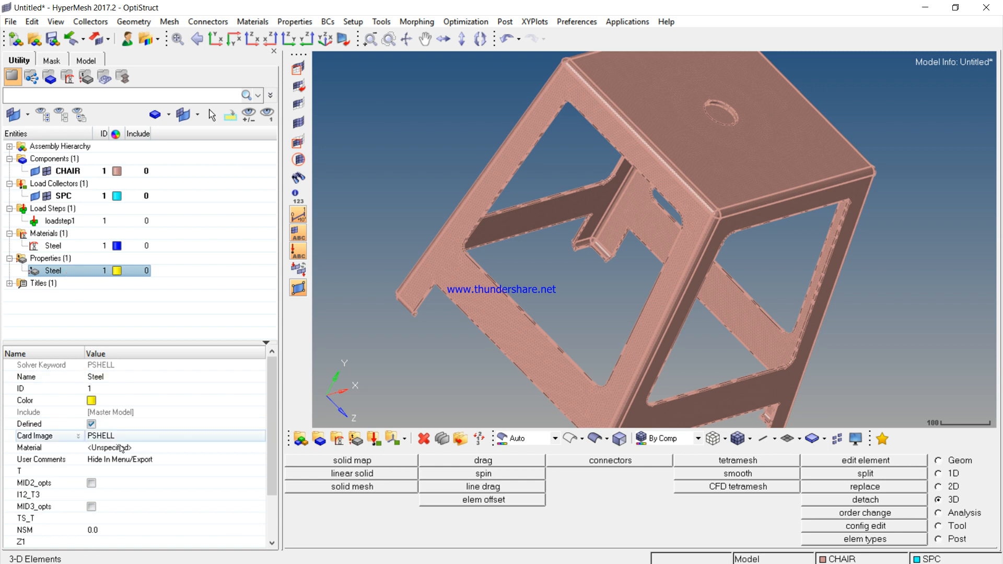
click(145, 439)
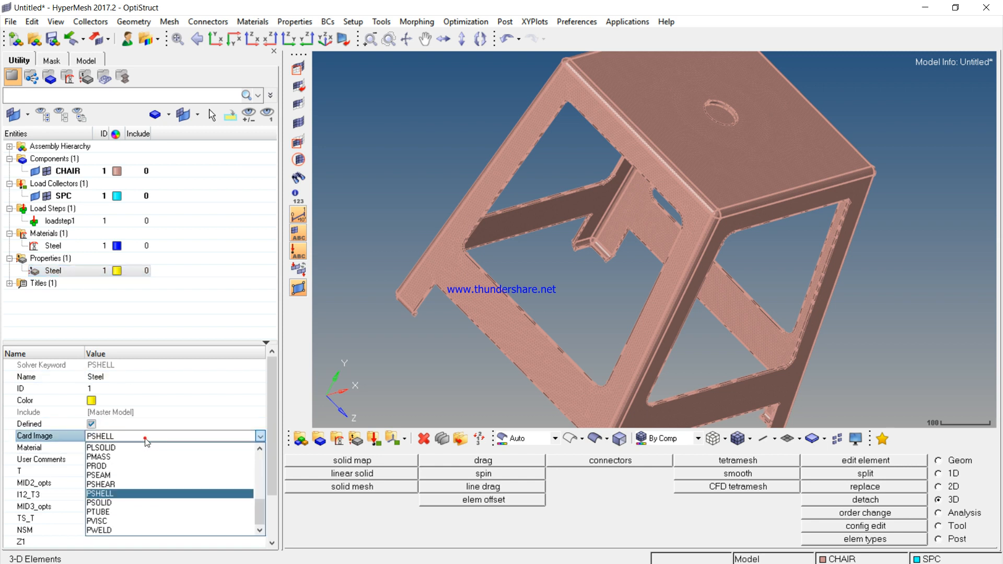
click(131, 503)
click(539, 334)
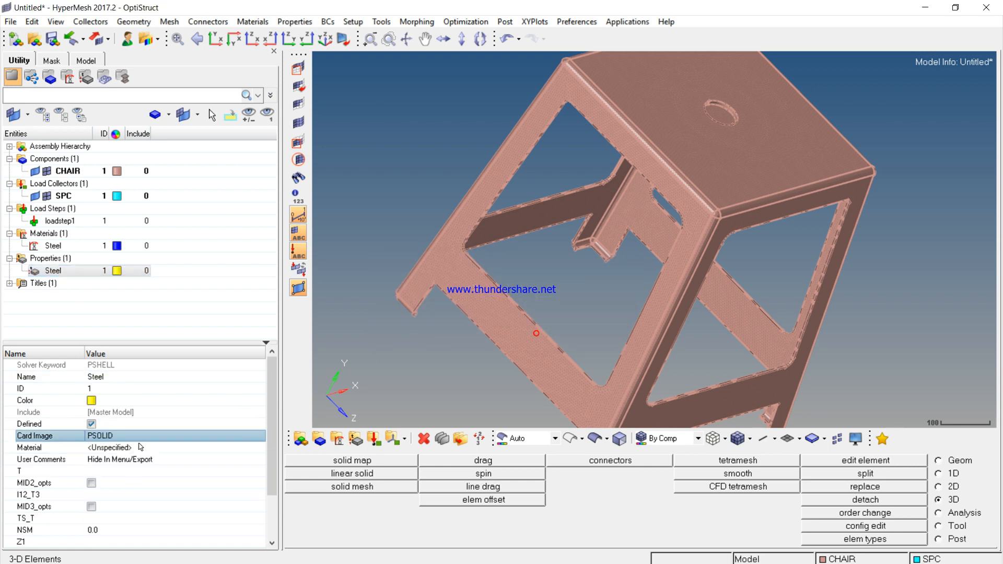
click(128, 448)
click(128, 448)
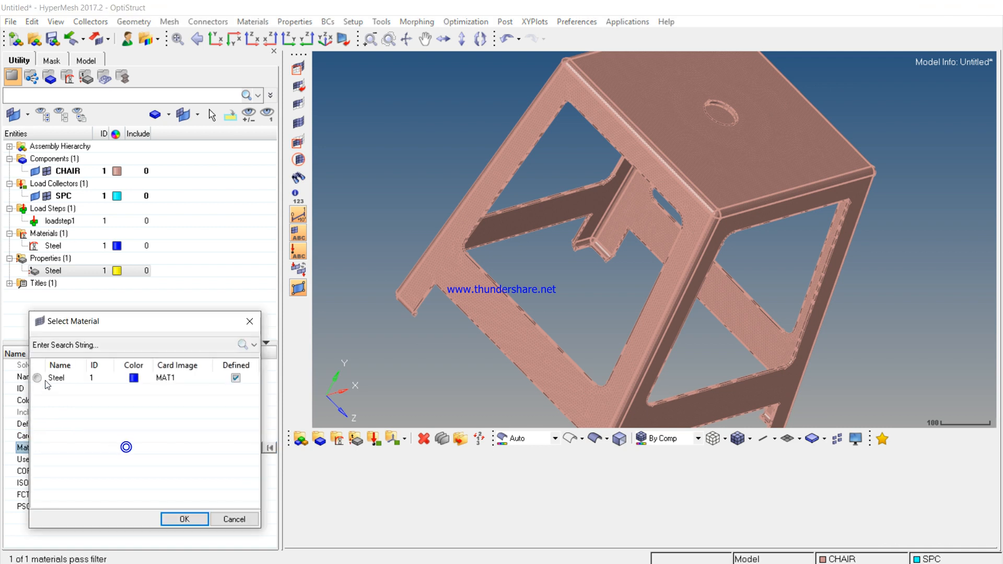
click(198, 521)
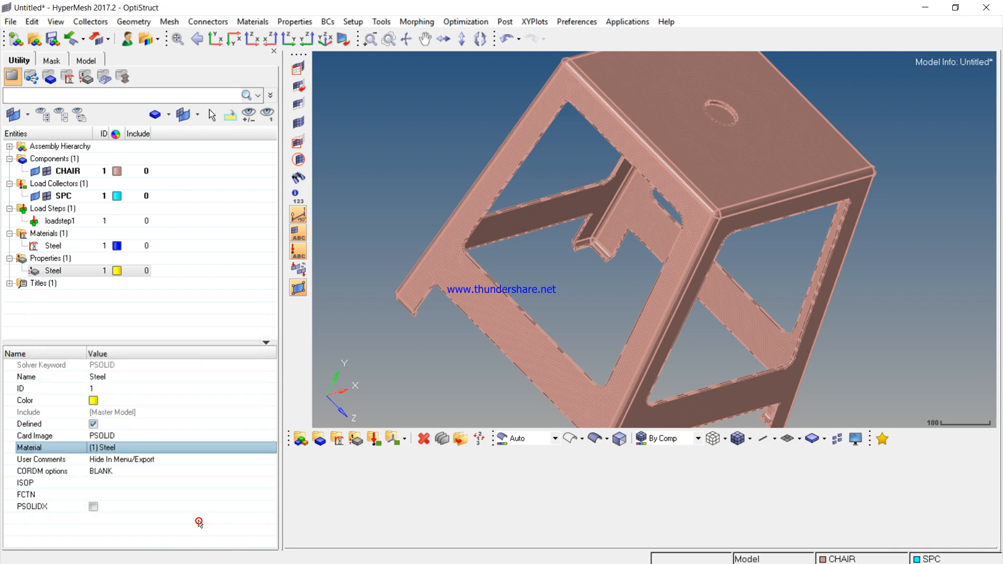
Step: Assign the Steel property to the CHAIR component
click(68, 172)
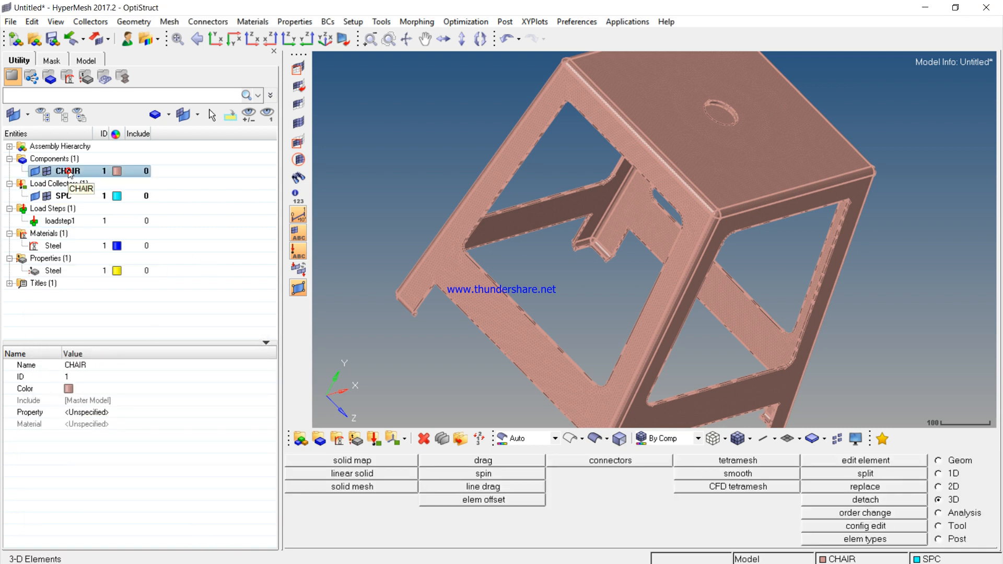
click(106, 413)
click(65, 378)
click(170, 518)
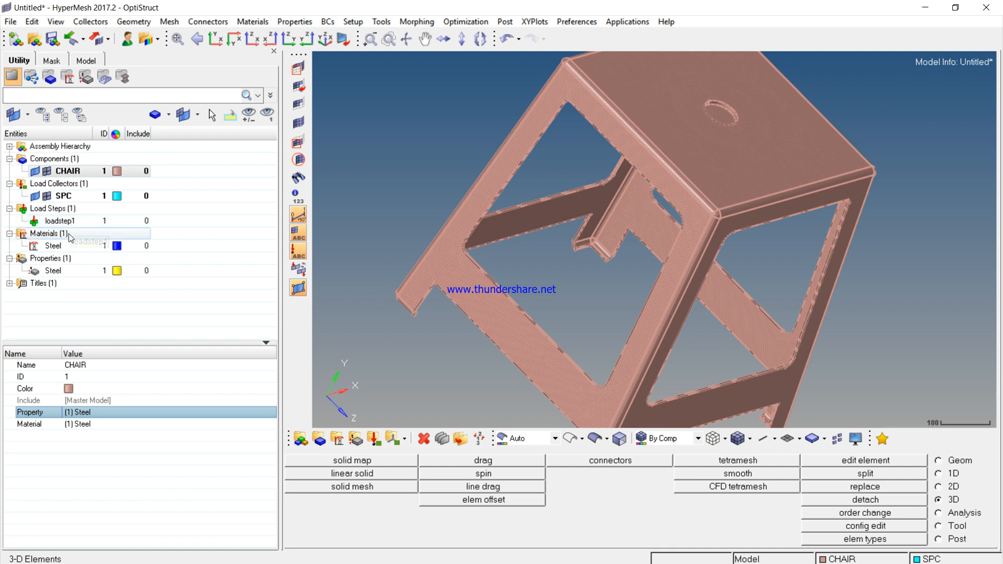
Step: Start creating face constraints in the SPC load collector and select the bottom end faces of the first chair leg, including its corner
click(66, 197)
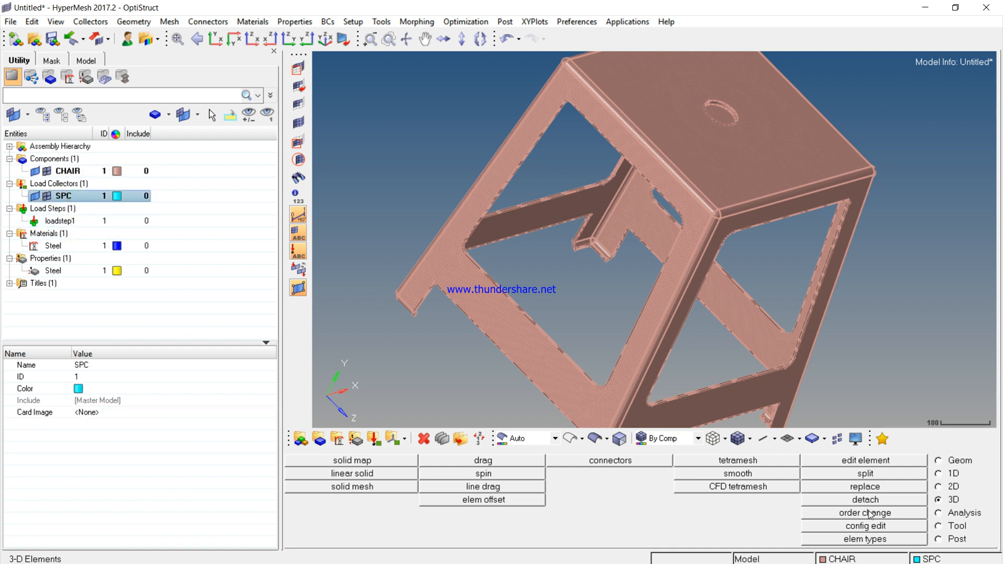
click(939, 513)
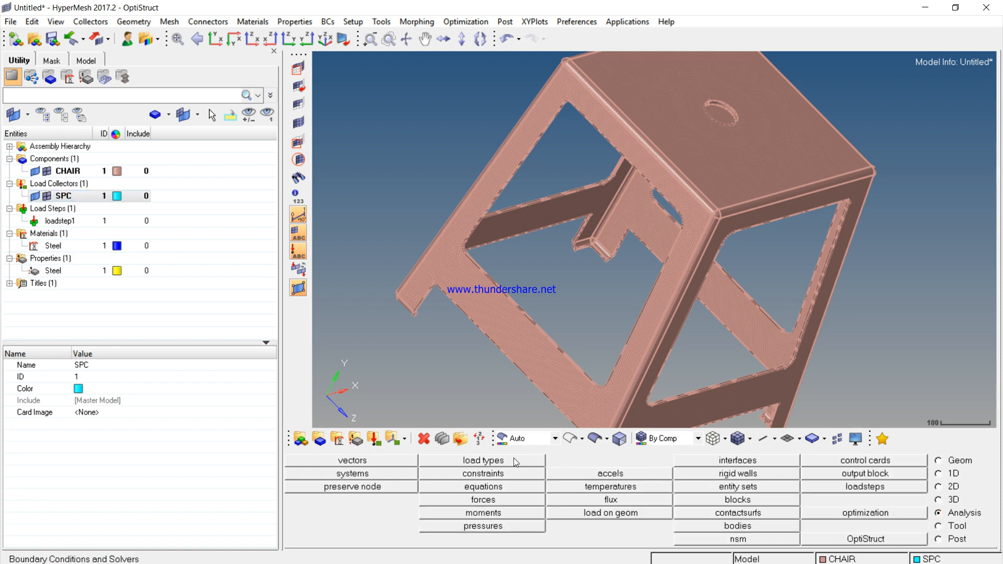
click(496, 473)
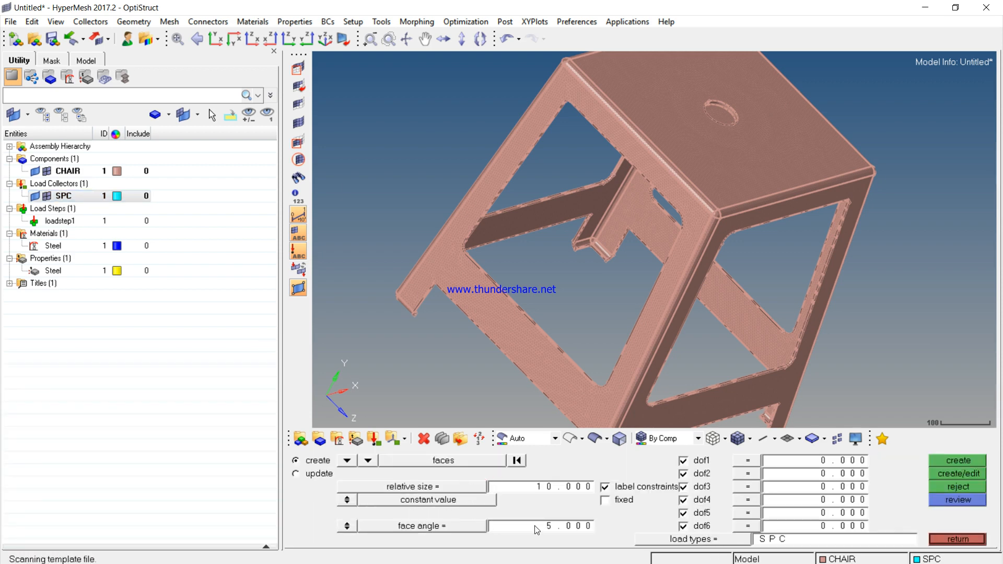
ctrl+drag(403, 351, 541, 221)
scroll(526, 85, up, 5)
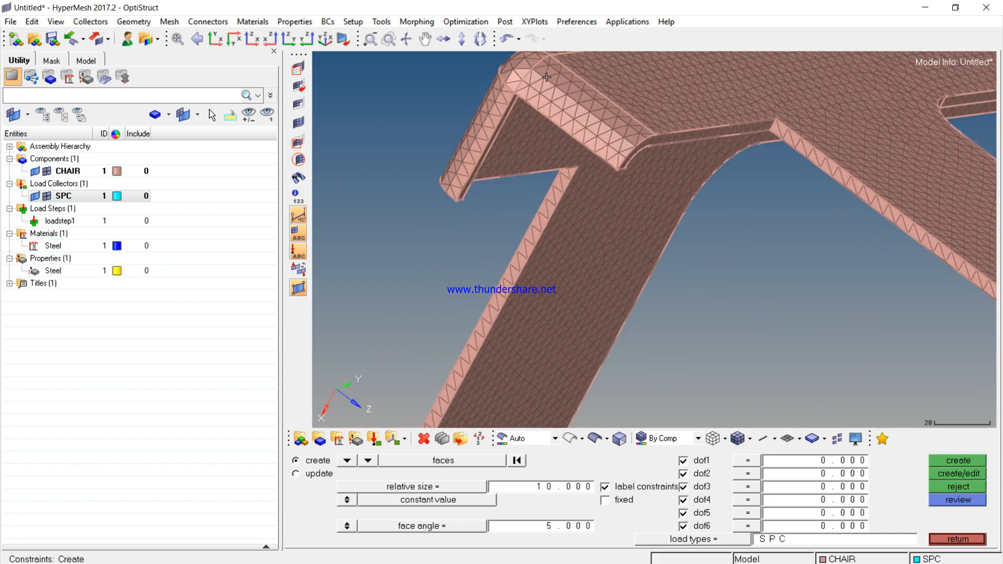
click(585, 137)
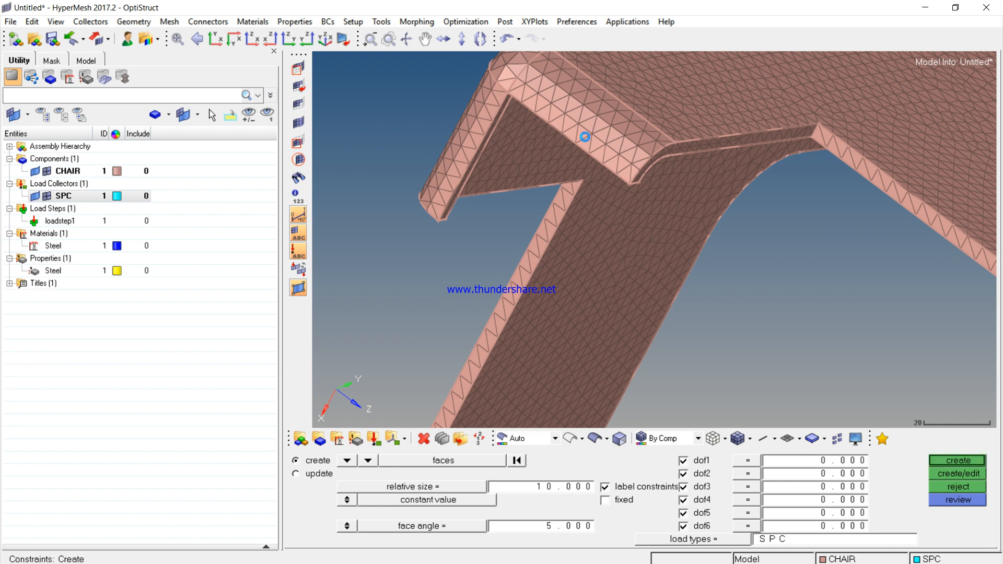
click(594, 123)
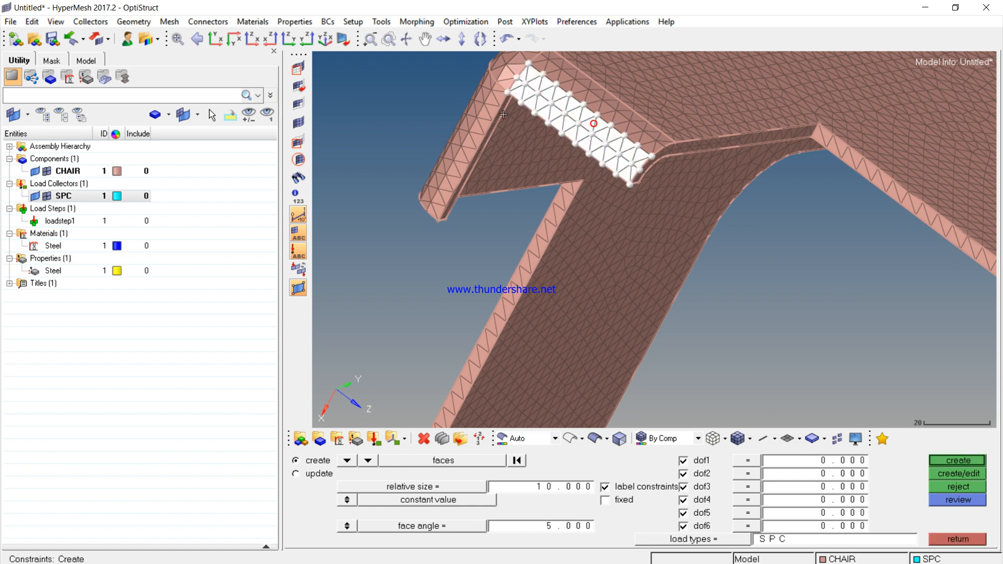
click(475, 136)
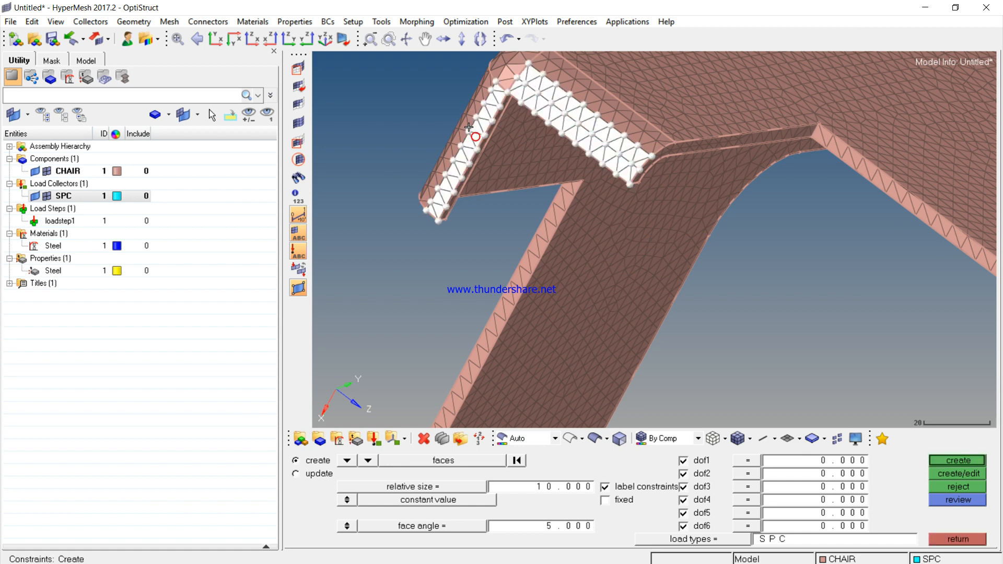
click(469, 120)
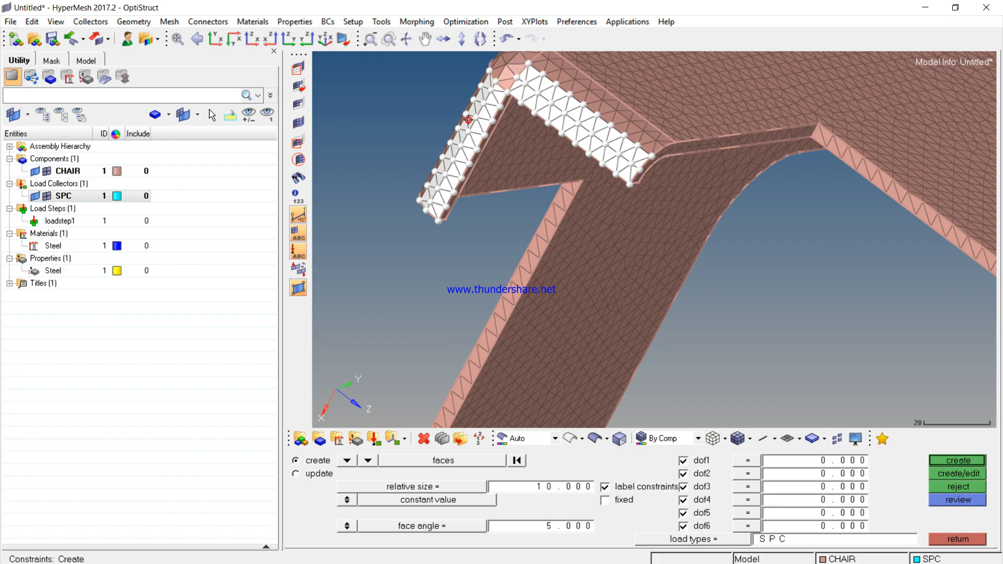
click(503, 81)
Step: Add the second chair leg's bottom end faces and corner faces to the constraint selection
scroll(447, 198, down, 5)
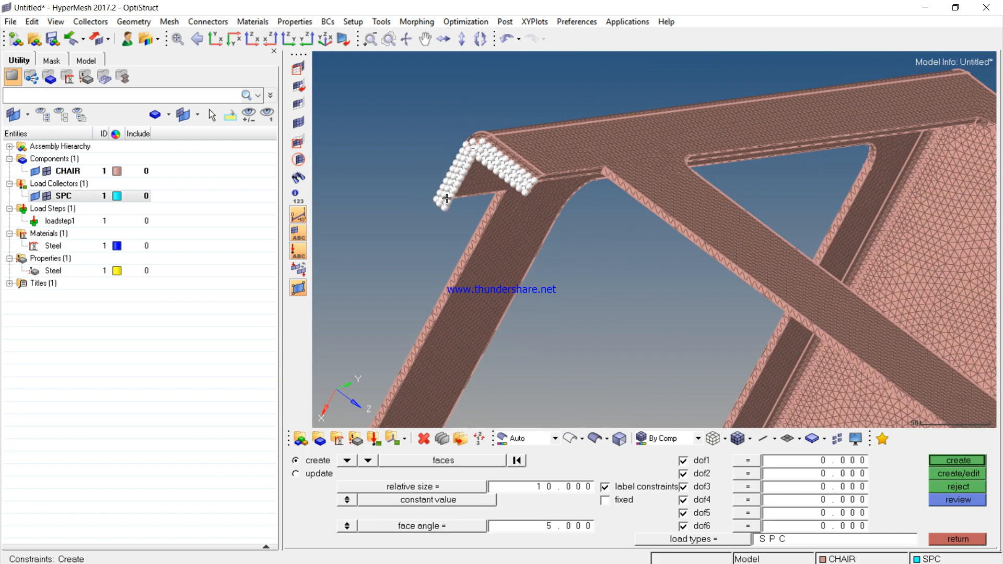
scroll(653, 349, up, 2)
scroll(653, 349, up, 4)
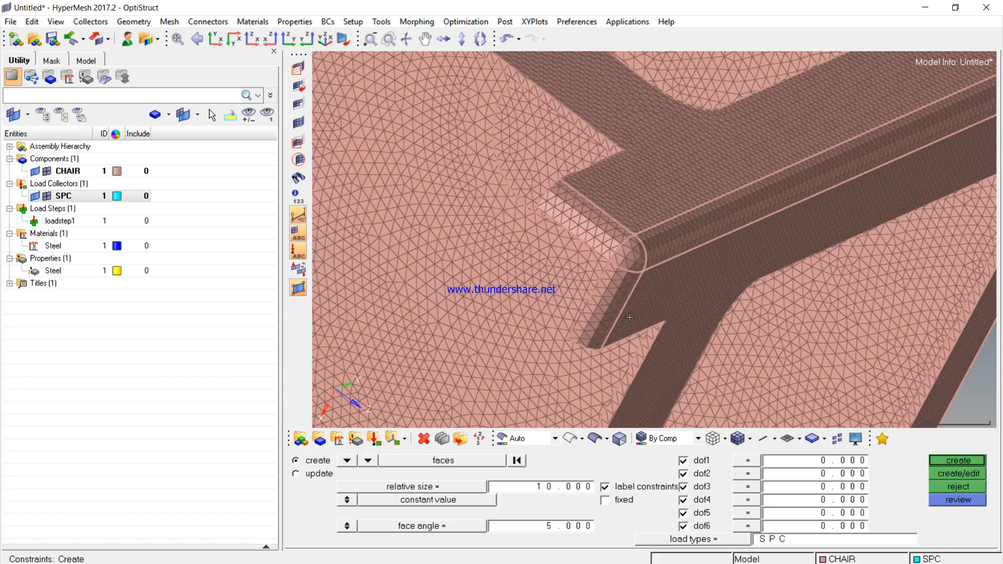
click(571, 268)
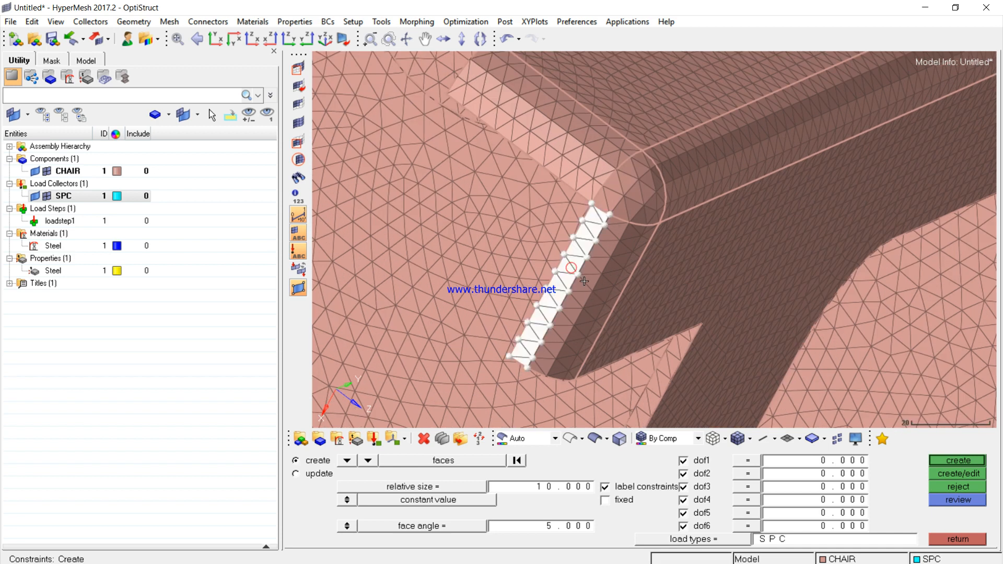
click(585, 281)
click(569, 178)
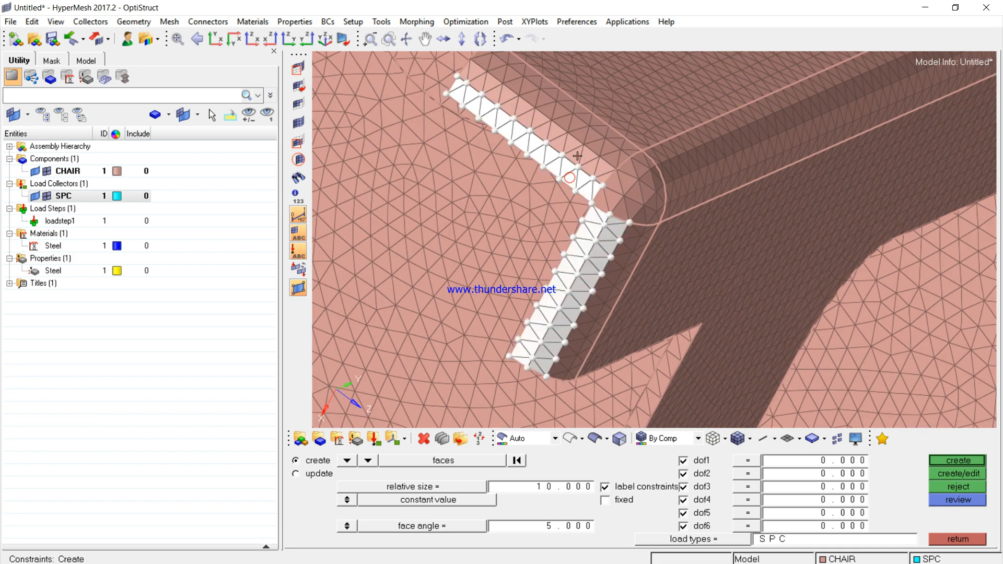
click(577, 156)
click(609, 207)
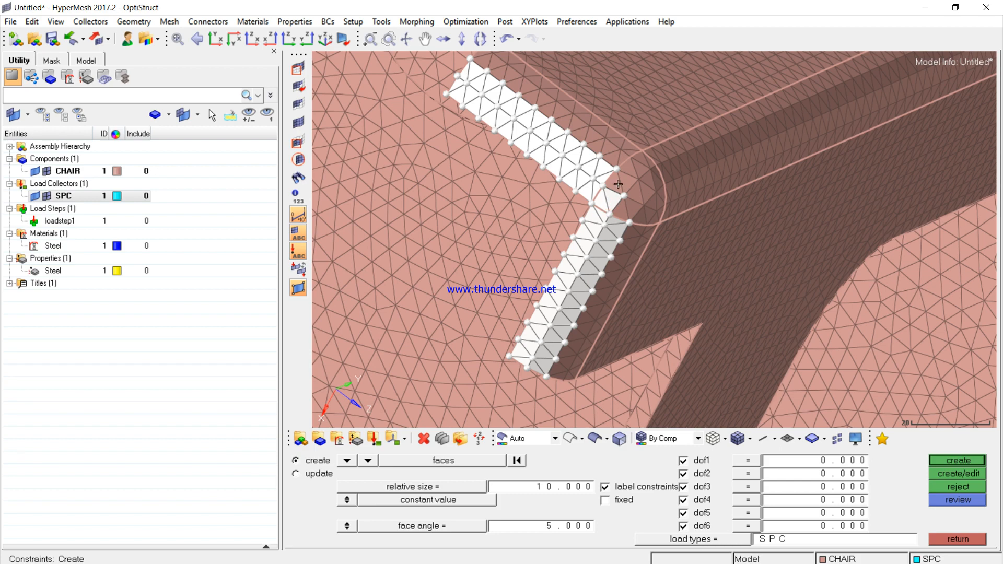
Step: Add the third chair leg's bottom end faces and corner faces to the constraint selection
ctrl+scroll(597, 245, down, 10)
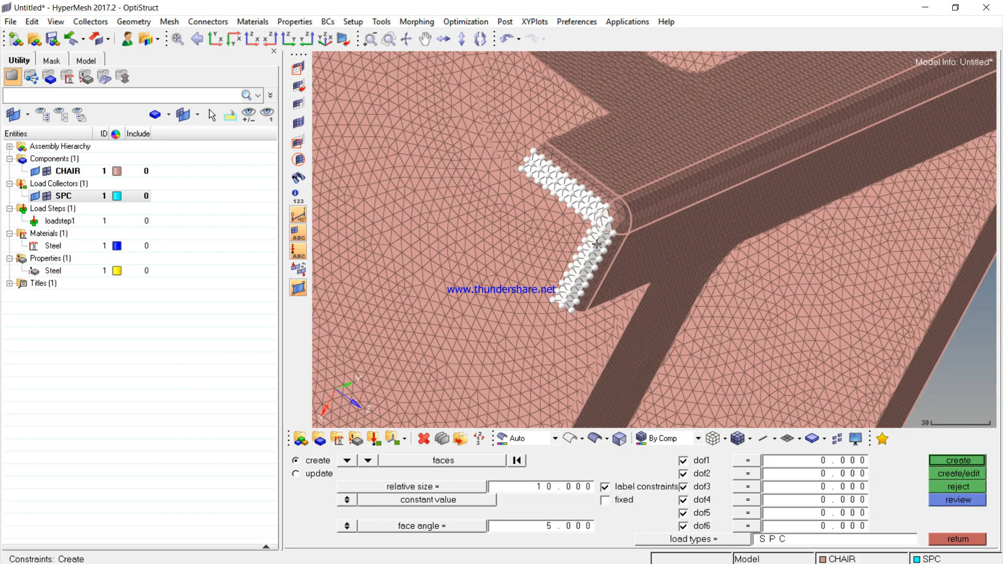
ctrl+scroll(596, 244, down, 5)
ctrl+scroll(546, 340, up, 13)
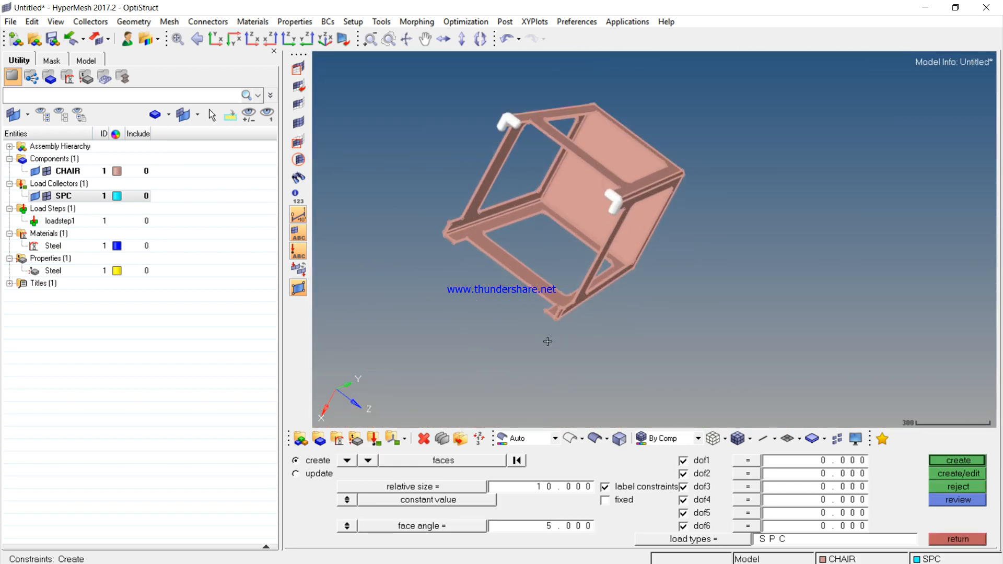
ctrl+scroll(609, 195, up, 4)
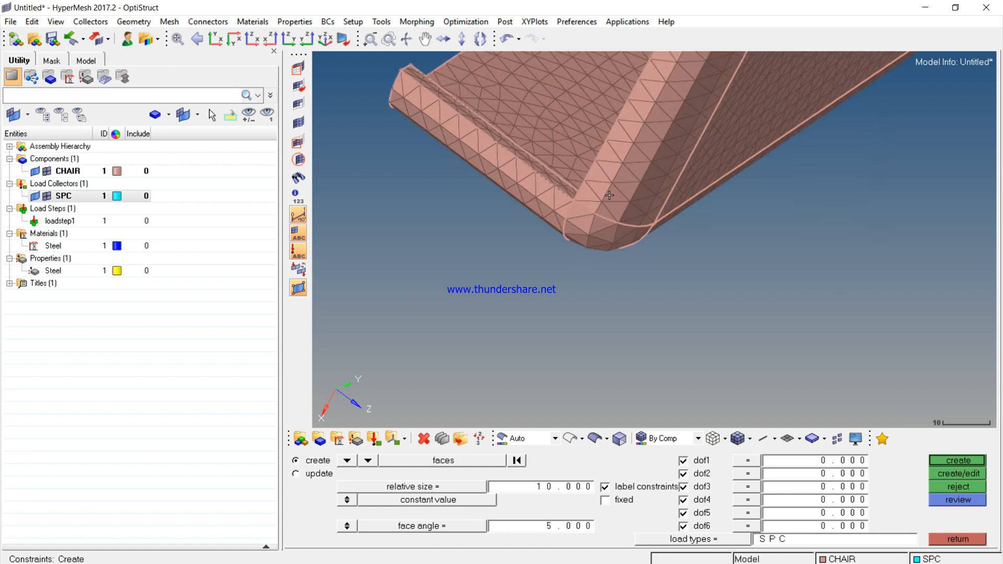
click(610, 164)
click(623, 183)
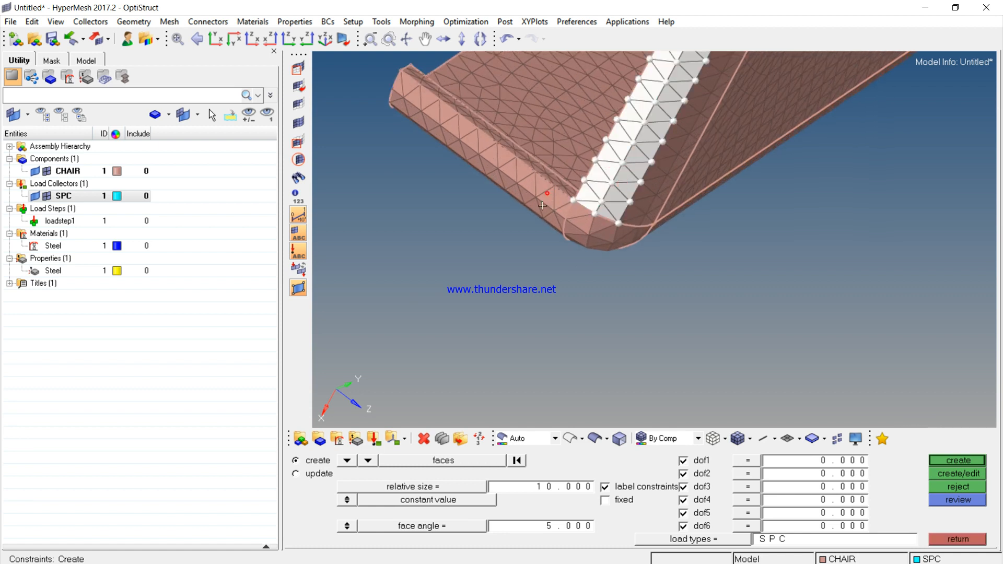
click(542, 205)
click(543, 214)
click(579, 229)
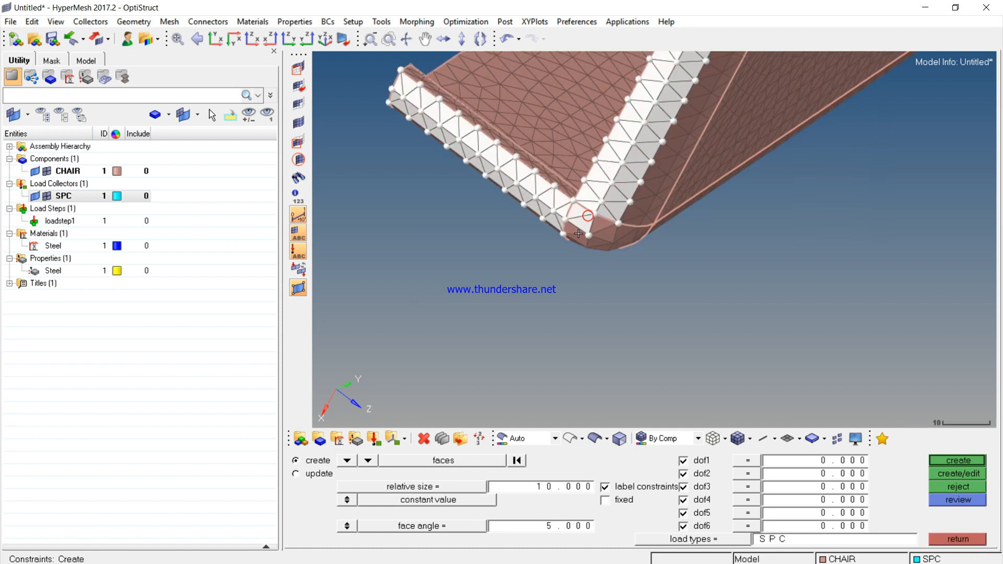
Step: Add the fourth chair leg's bottom end faces and create SPC constraints with dof1 to dof6 fixed at 0.000 on all selected faces
ctrl+scroll(583, 236, down, 4)
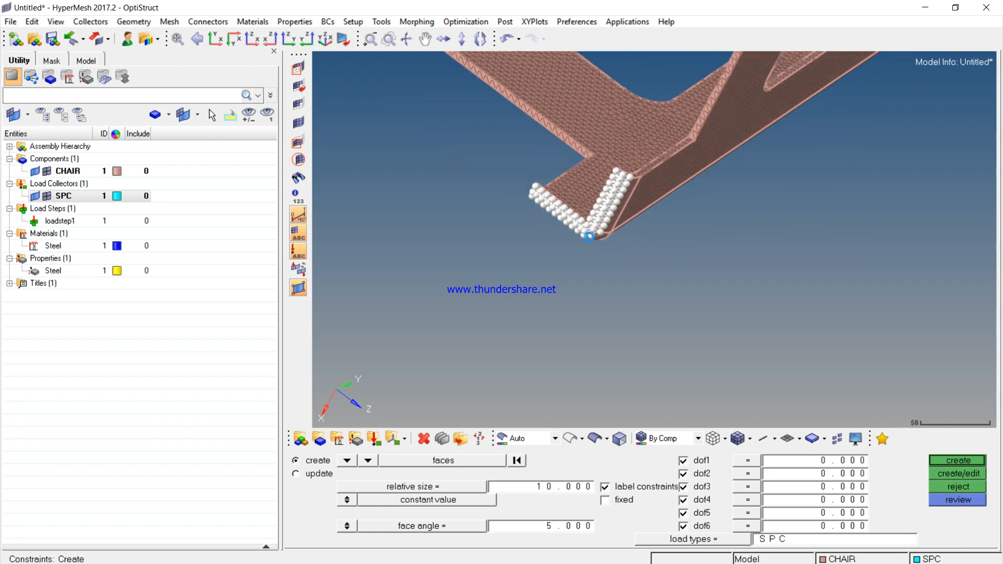
ctrl+scroll(589, 237, down, 5)
ctrl+scroll(456, 129, up, 5)
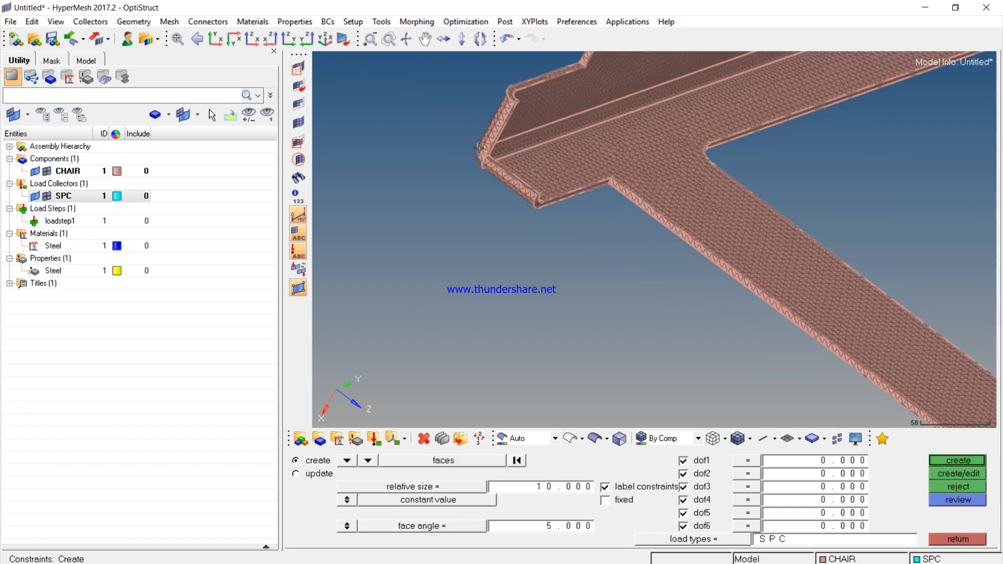
ctrl+scroll(480, 148, up, 5)
click(481, 114)
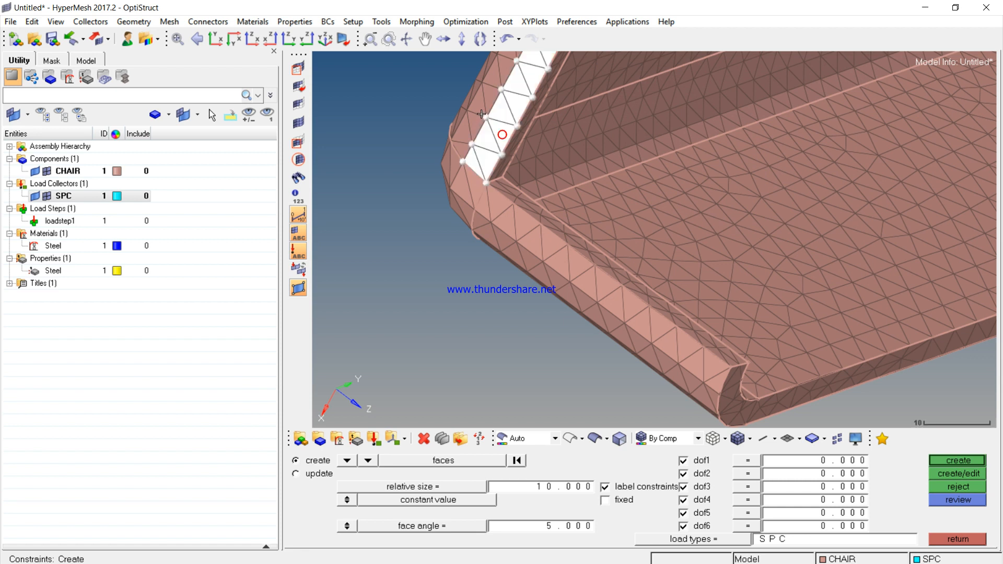
click(479, 109)
click(509, 216)
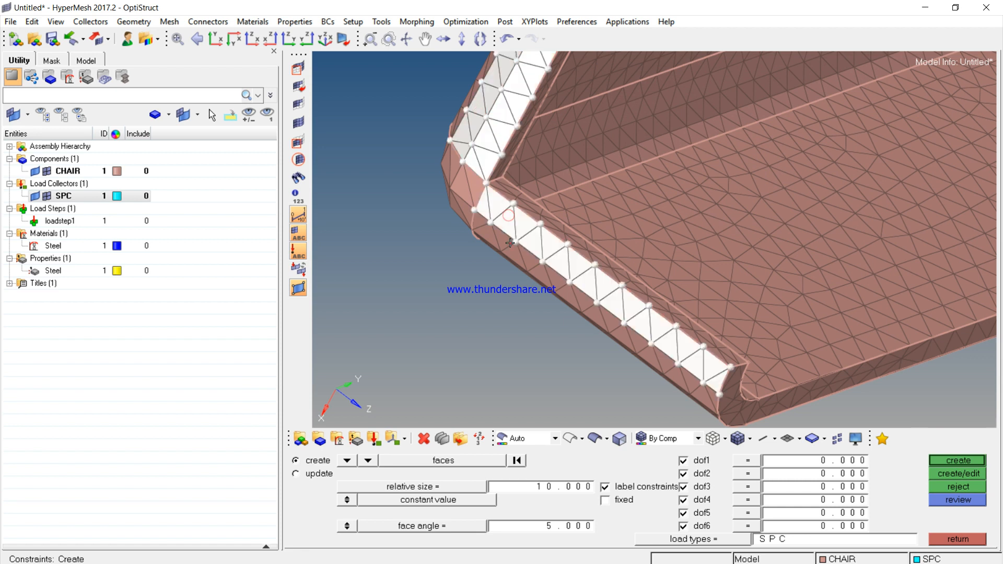
click(510, 243)
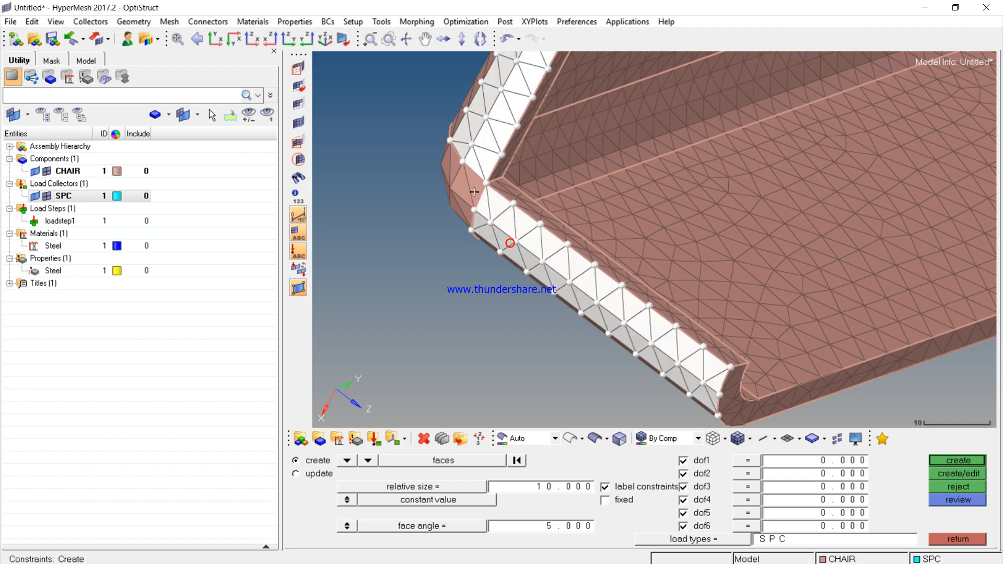
click(456, 162)
click(465, 210)
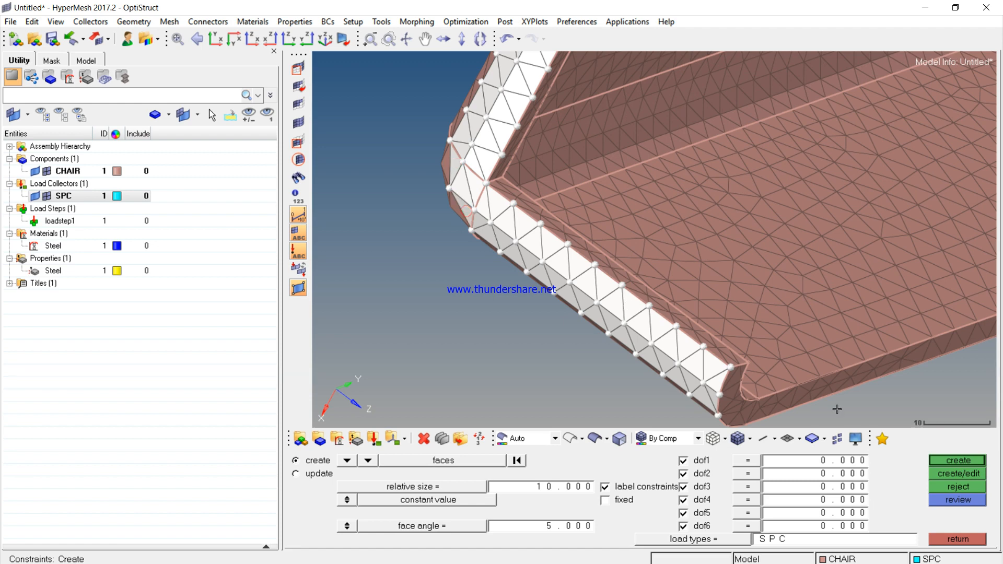
click(959, 461)
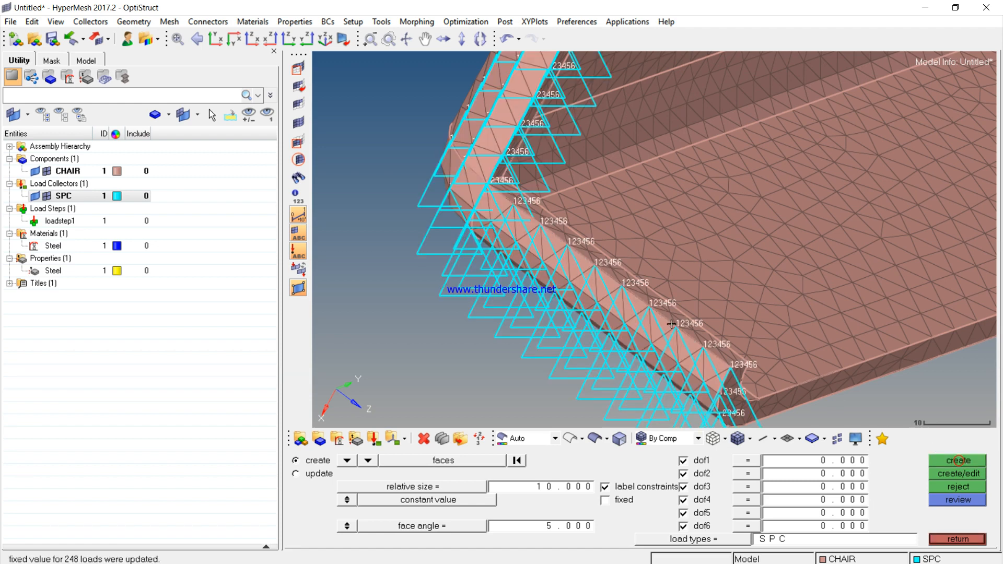
Step: Create a new component named Rigid
scroll(568, 247, down, 2)
scroll(568, 247, down, 4)
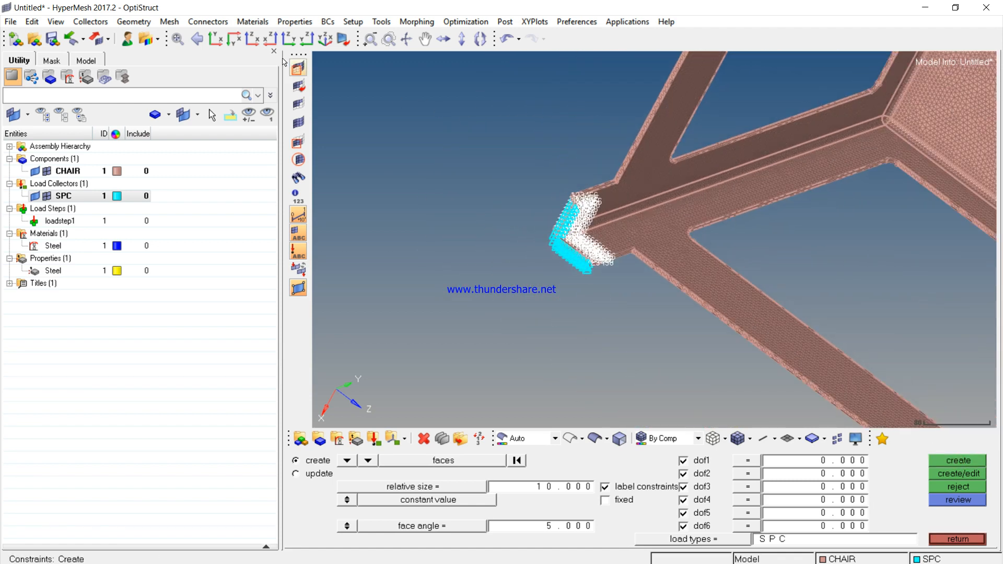
click(216, 38)
scroll(630, 305, down, 2)
mouse_move(626, 223)
ctrl+mouse_down()
mouse_move(629, 277)
mouse_move(564, 232)
ctrl+mouse_up()
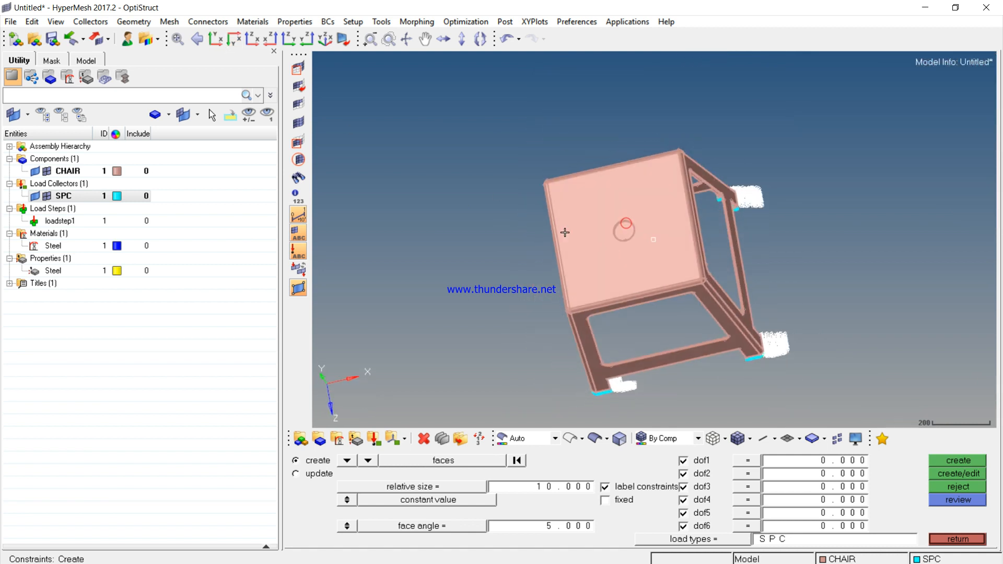
click(61, 158)
right_click(62, 158)
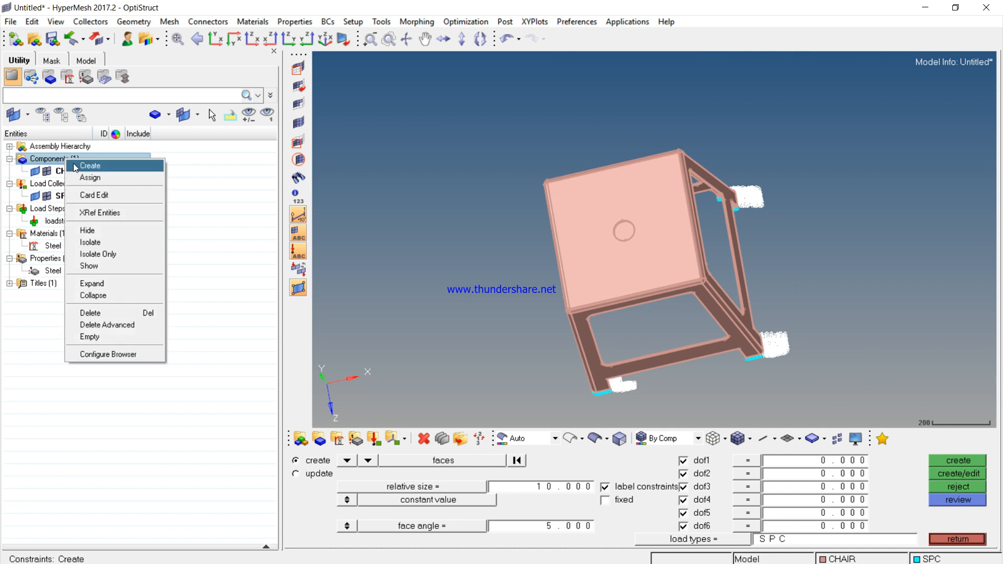
click(73, 165)
text(Rigid)
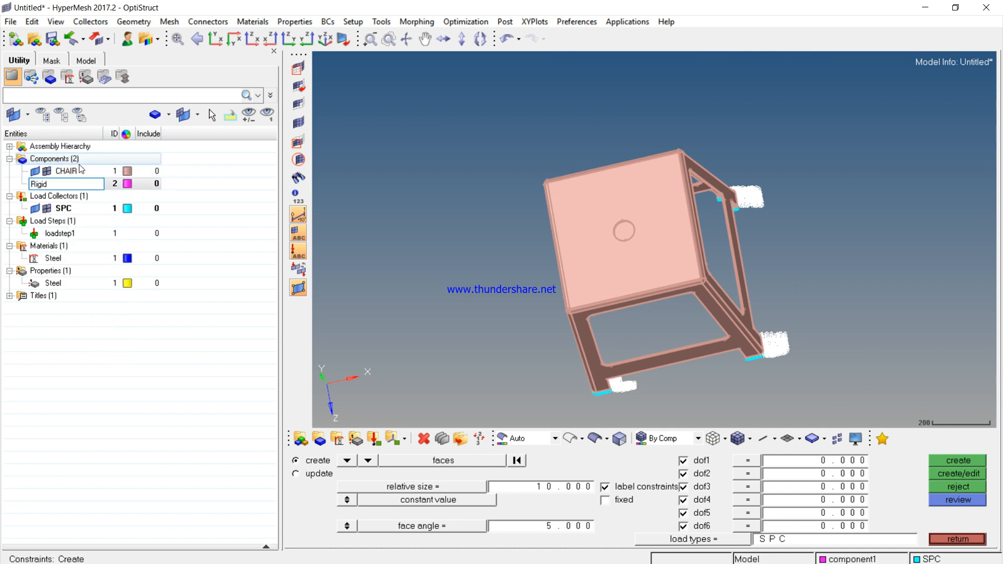
key(Return)
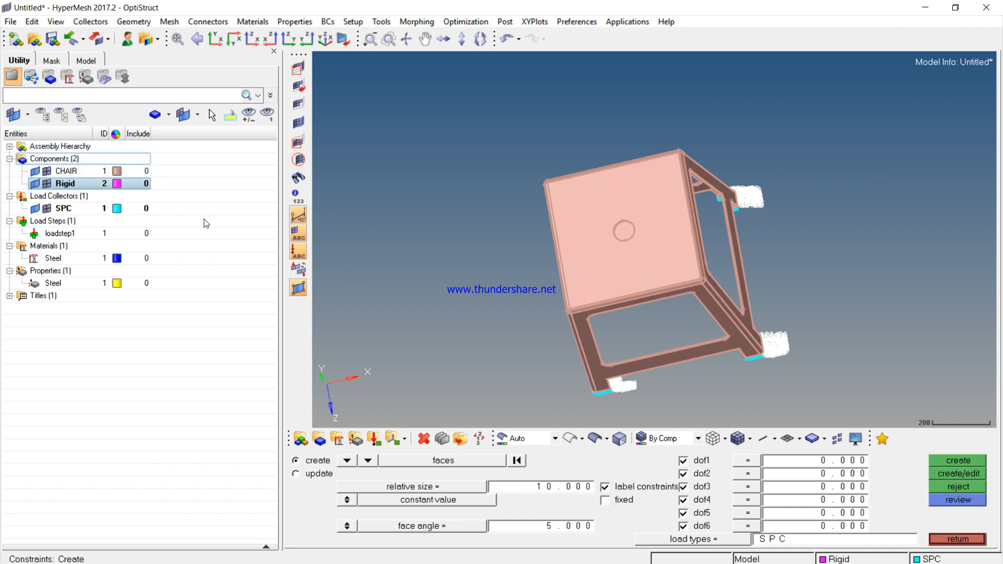
Step: Hide the CHAIR component's mesh and create a node at the arc center of the round hole in the seat
click(46, 171)
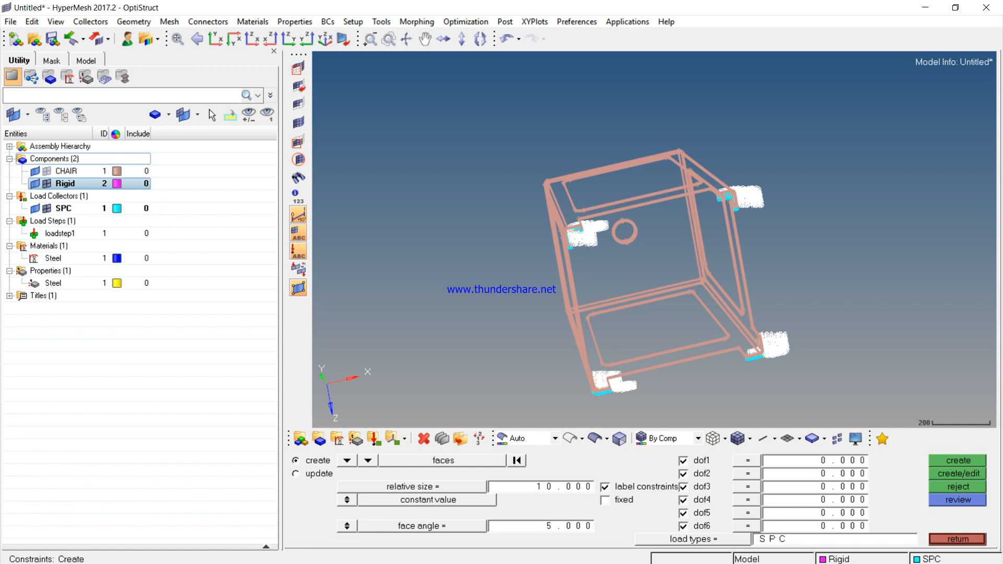
click(944, 538)
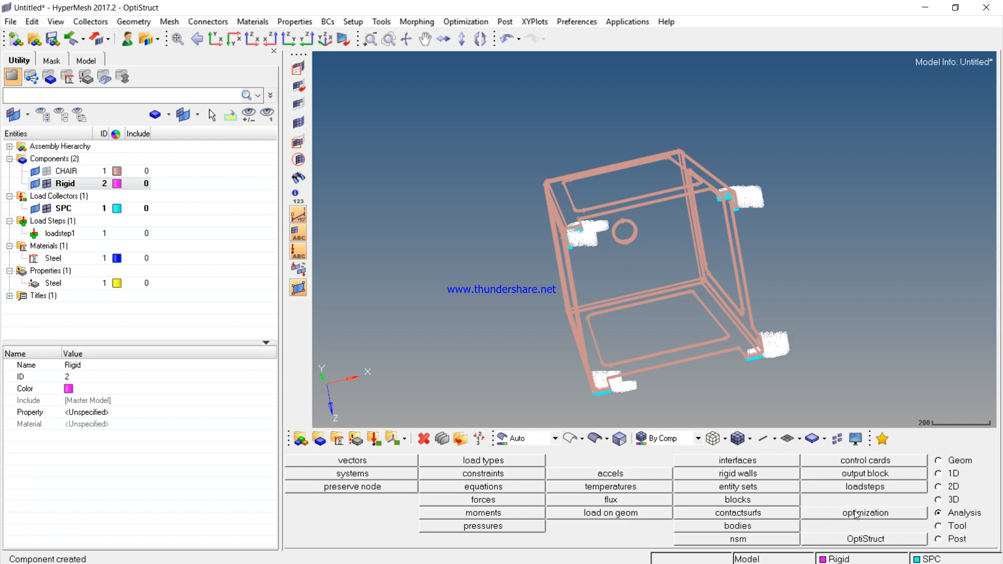
key(F8)
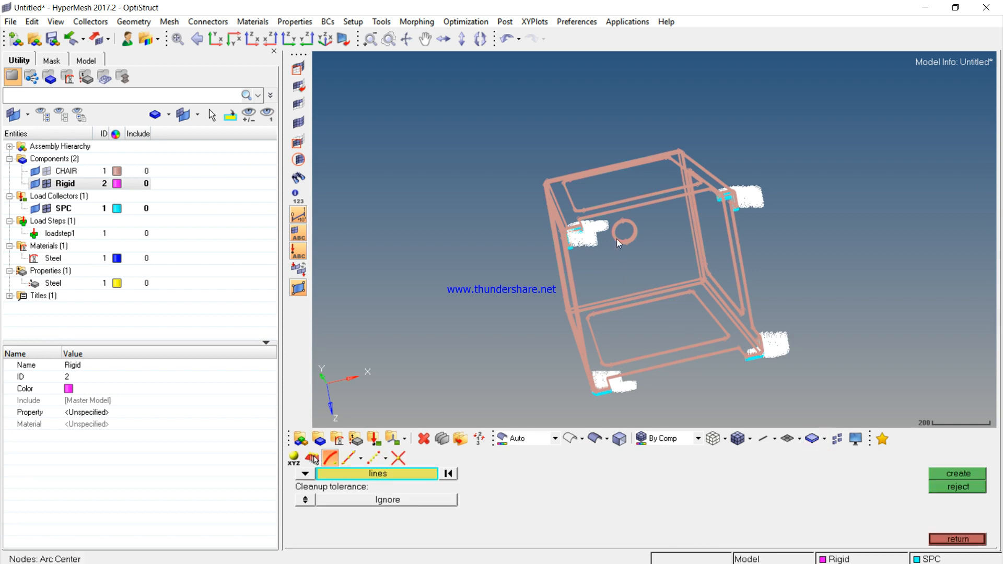
scroll(622, 230, up, 5)
scroll(622, 226, up, 2)
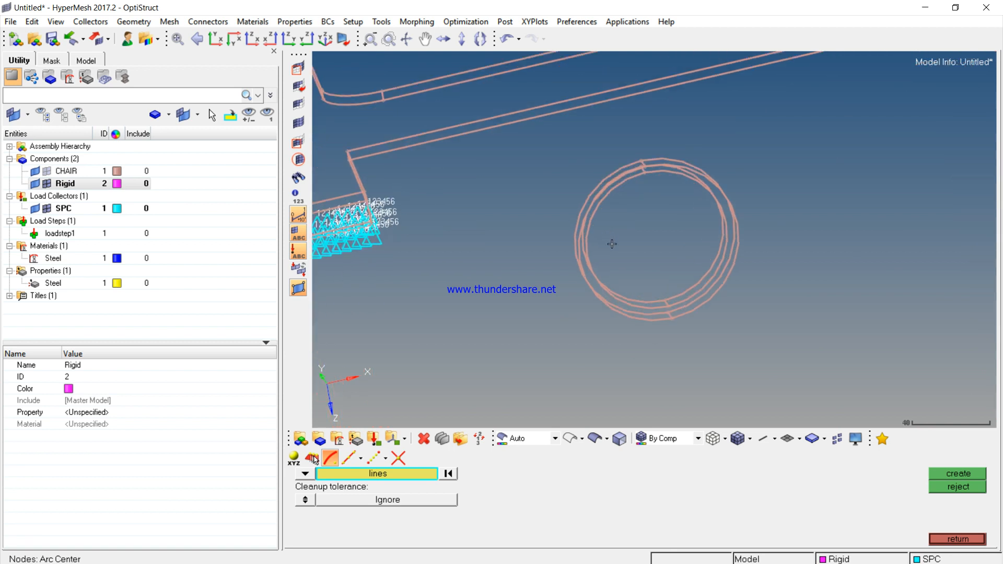
click(591, 297)
middle_click(619, 254)
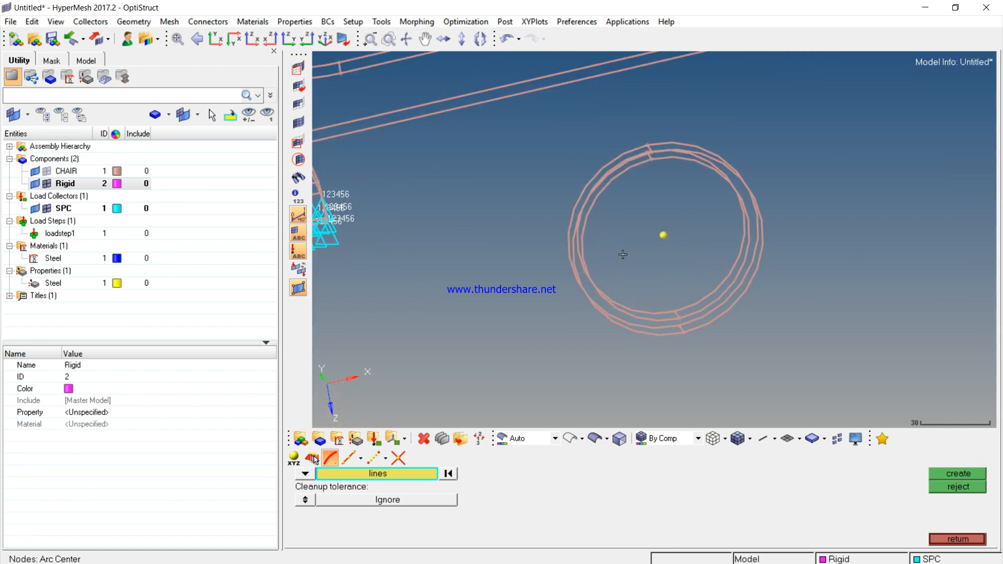
Step: Start a rigid element with the round hole's center node as the independent node and show the CHAIR component's mesh again
click(964, 539)
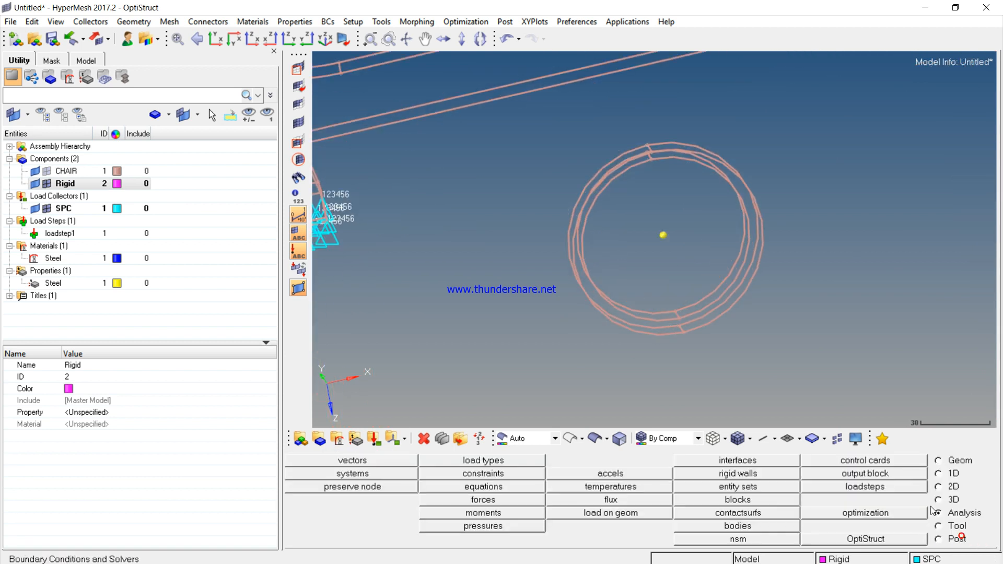
click(938, 473)
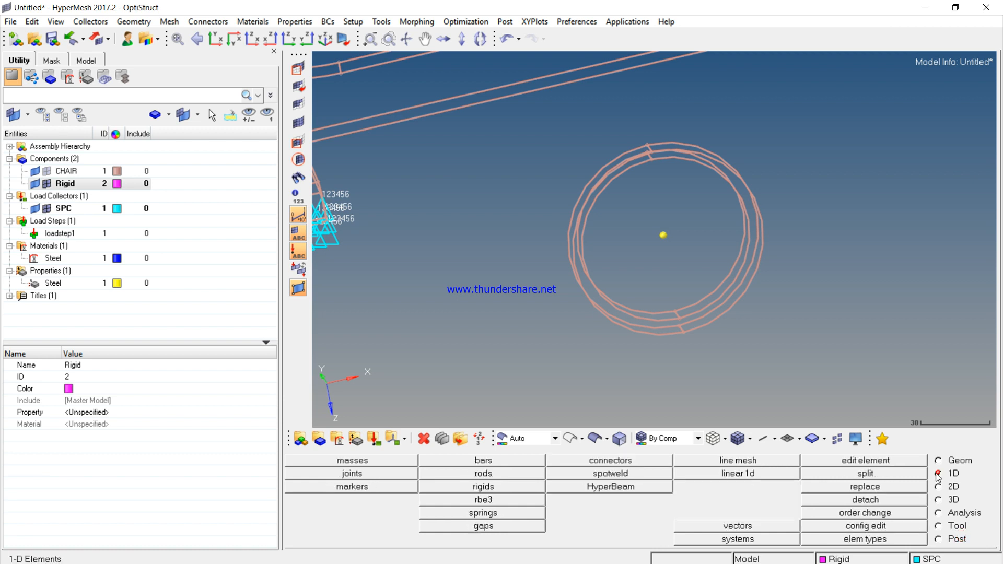
click(497, 487)
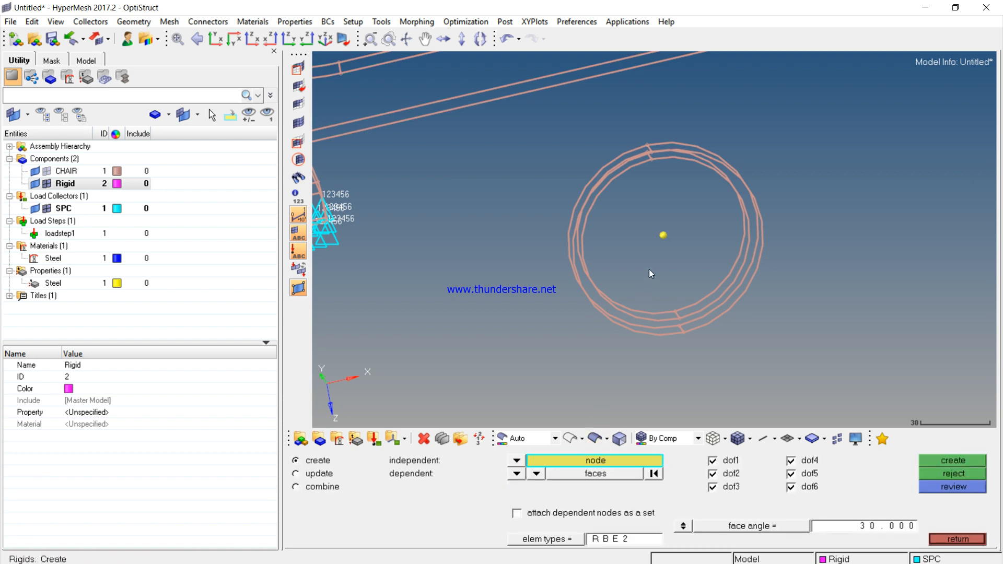
click(664, 235)
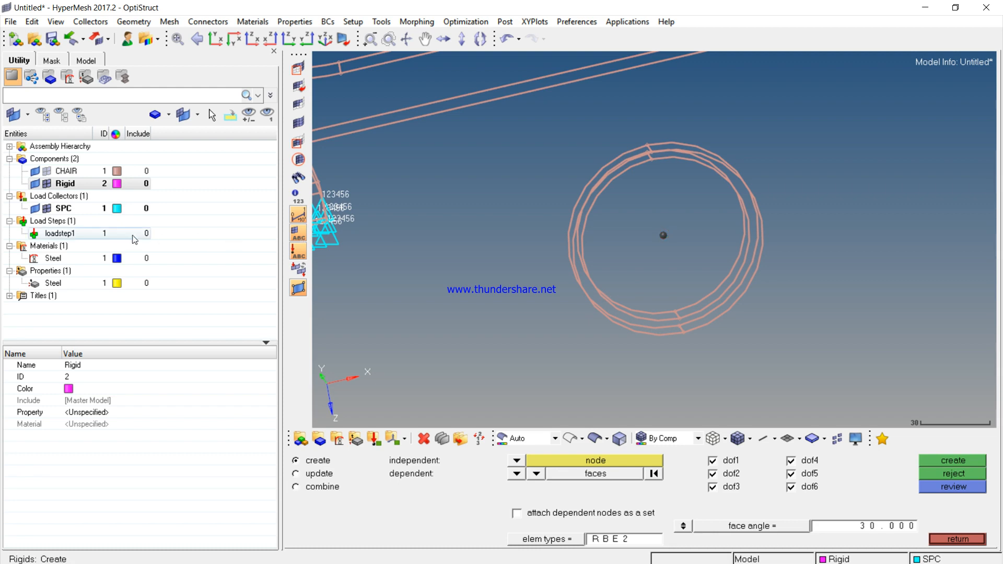
click(46, 171)
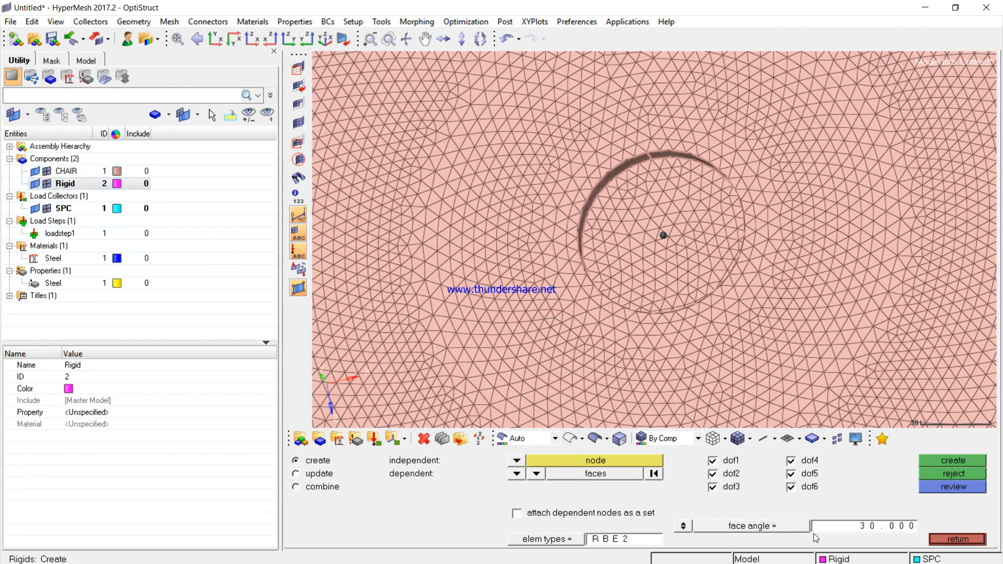
Step: Create the RBE2 rigid element with face angle 15, using the seat's top surface and the round recess's floor as dependent faces
click(850, 529)
text(15)
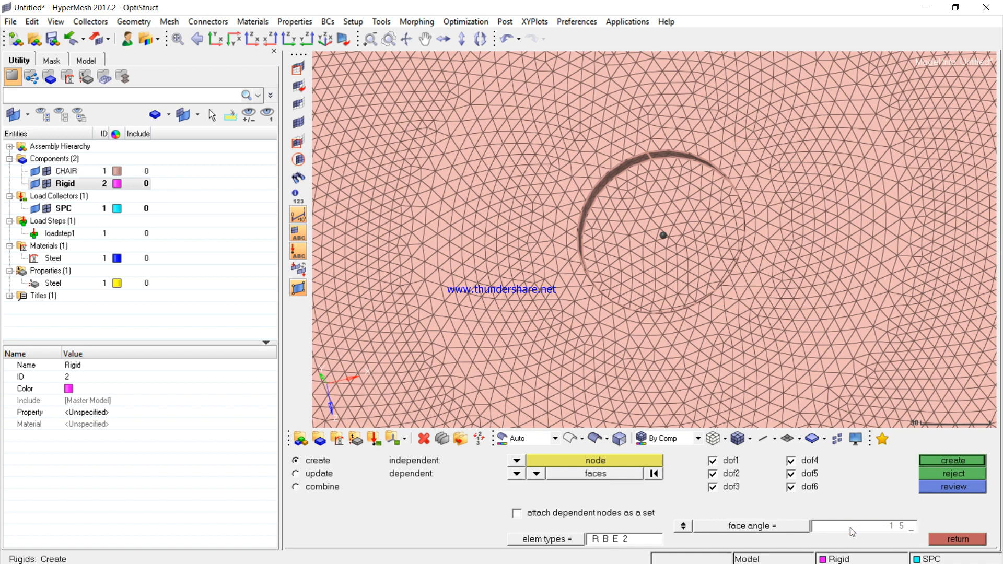
key(Return)
click(656, 345)
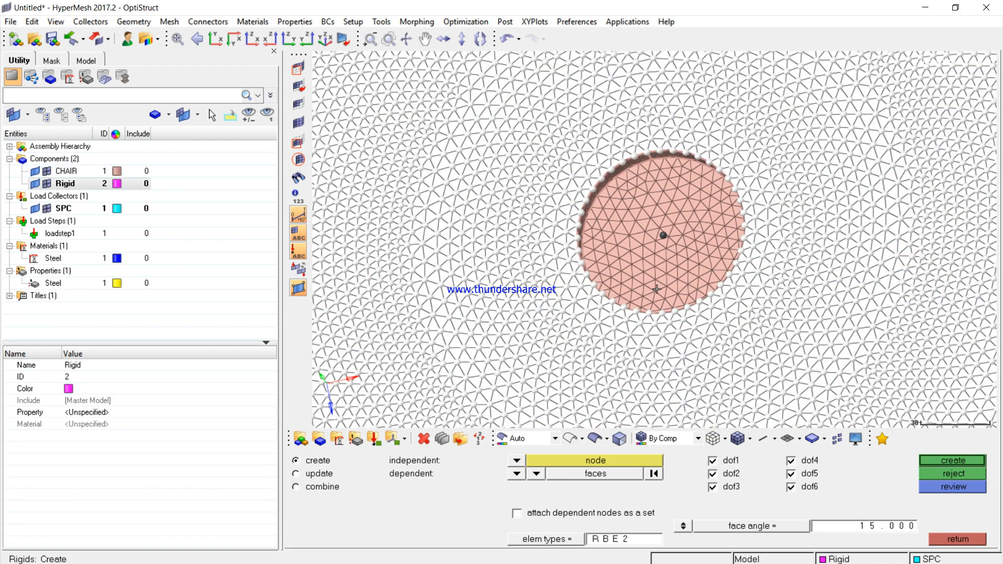
click(657, 289)
scroll(634, 278, down, 2)
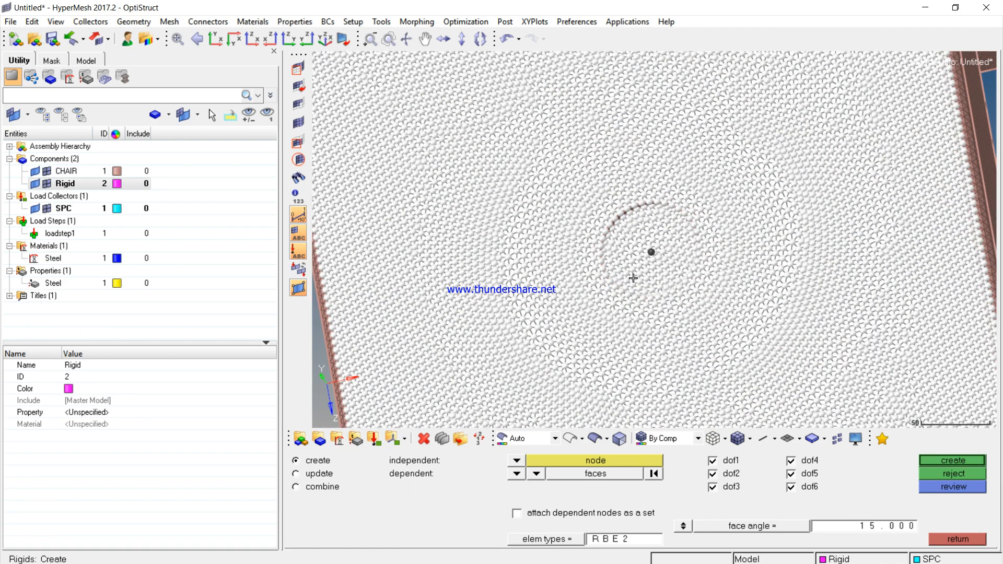
scroll(634, 278, down, 3)
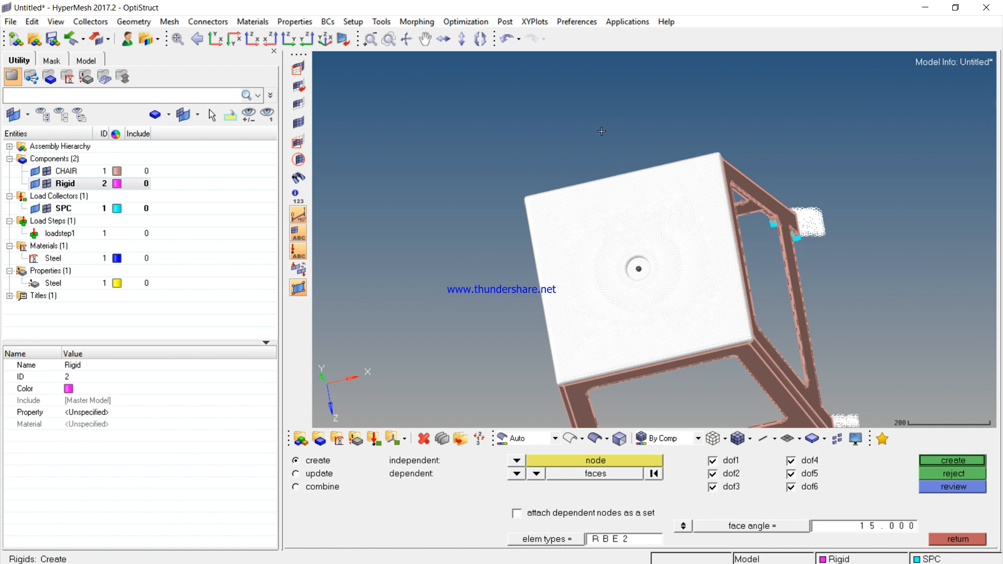
ctrl+drag(720, 110, 738, 109)
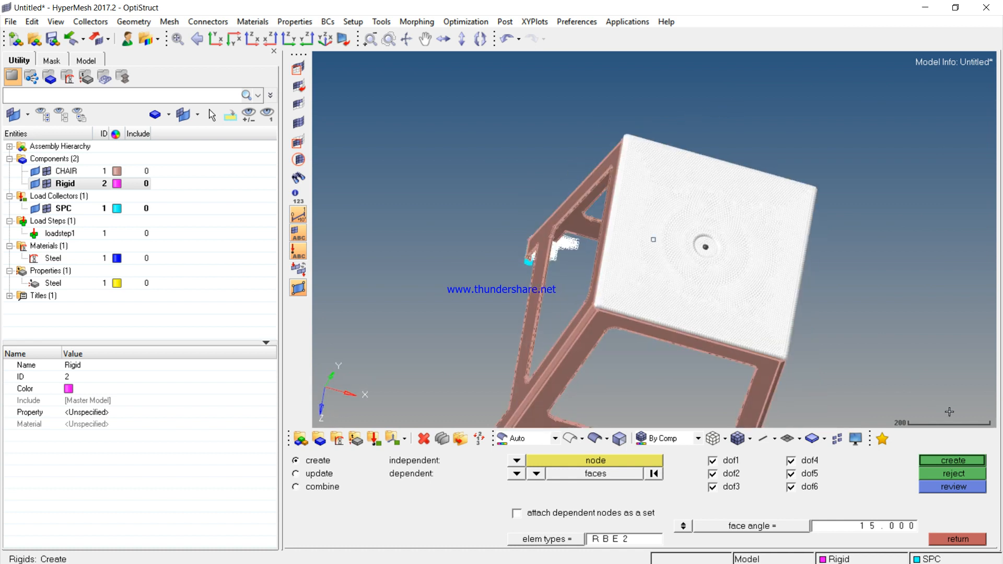
click(976, 460)
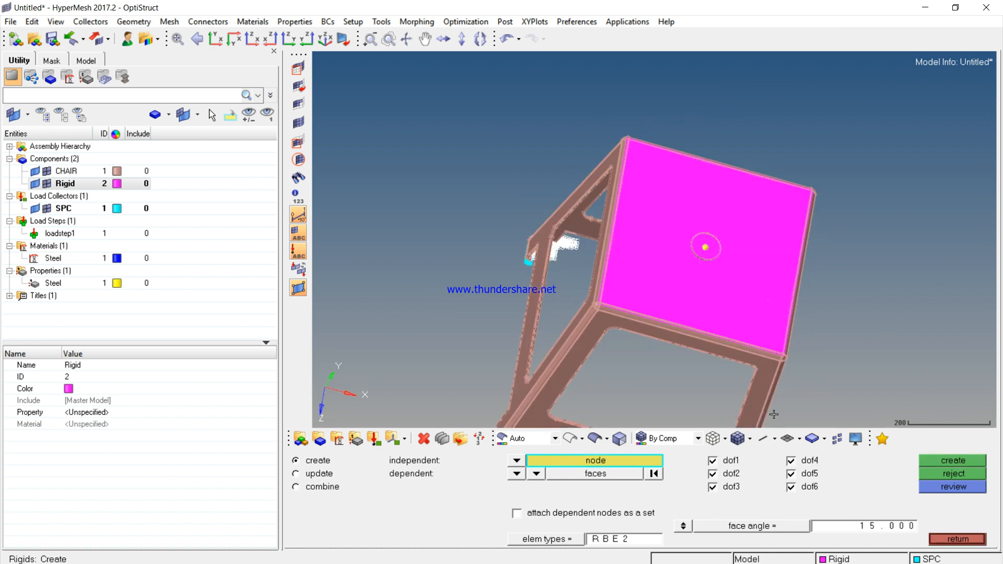
Step: Create a new load collector named Force
right_click(61, 200)
click(79, 205)
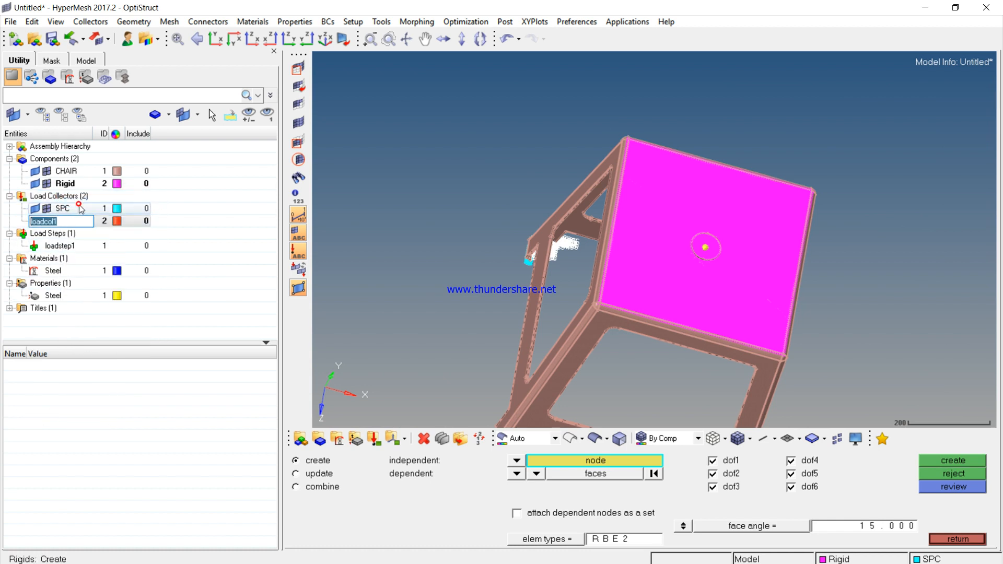
text(F)
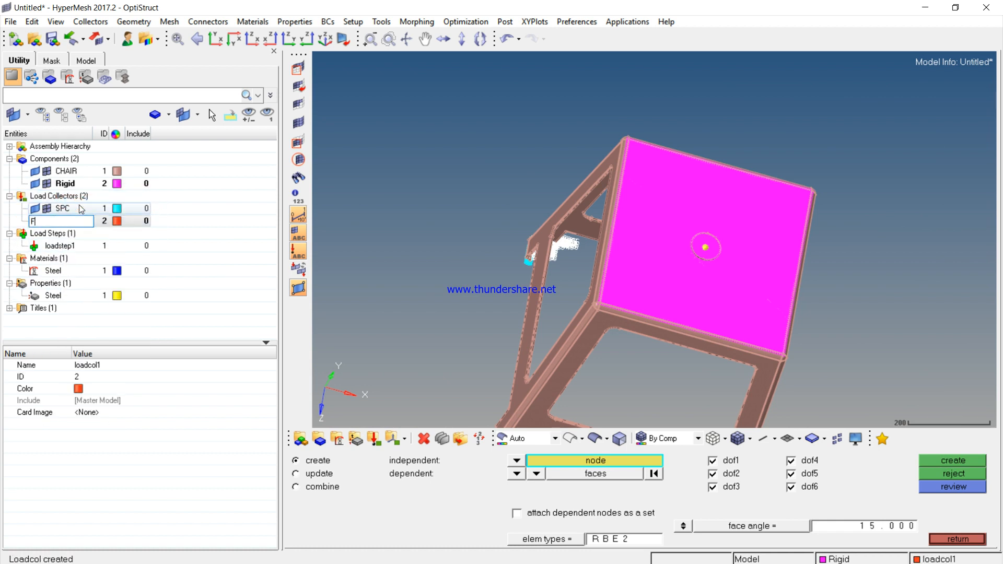
text(orce)
key(Return)
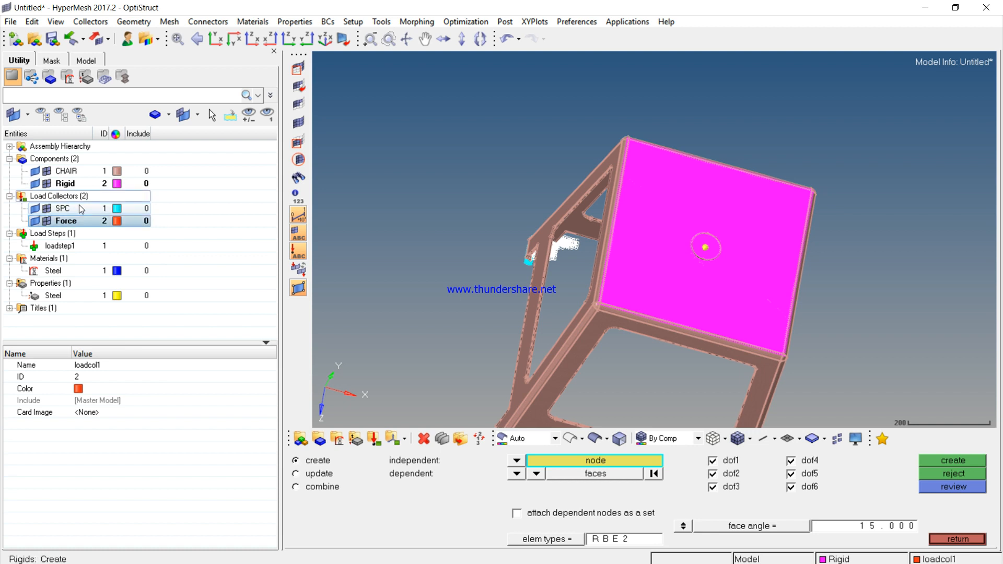
Step: Start a force load and select a ring of nodes on the seat surface around the round hole
click(958, 539)
click(940, 512)
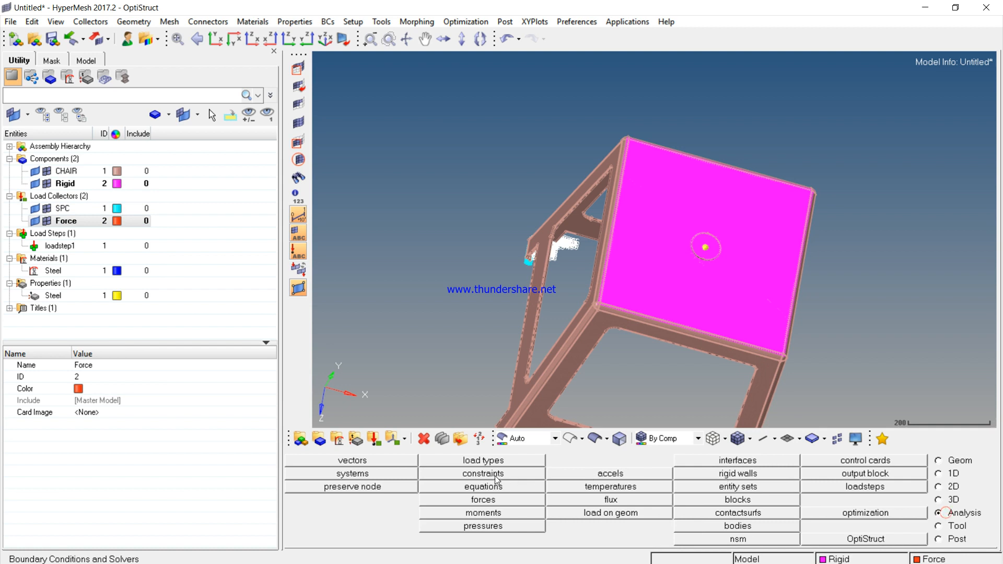
click(473, 502)
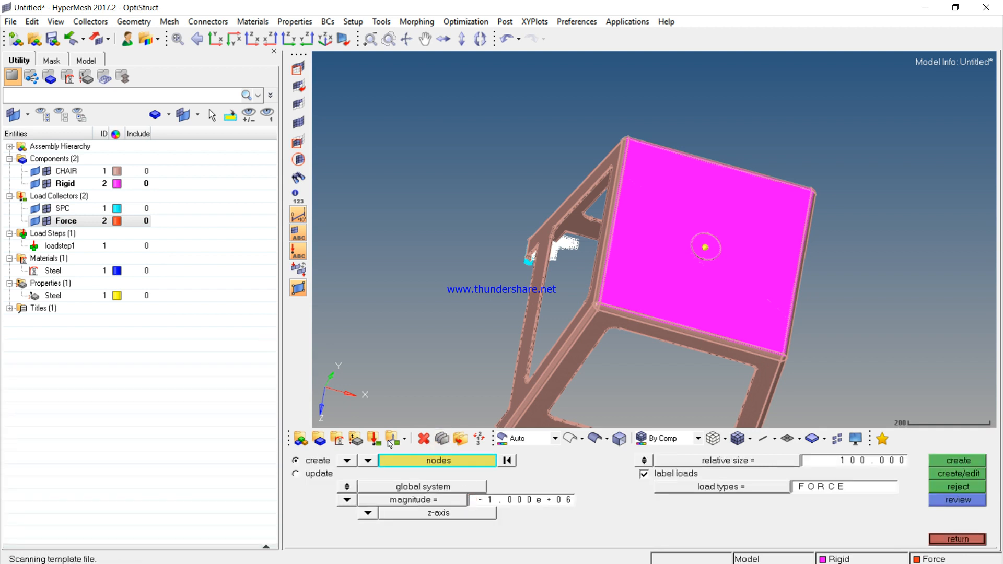
mouse_move(492, 226)
ctrl+mouse_down()
mouse_move(431, 285)
mouse_move(567, 316)
ctrl+mouse_up()
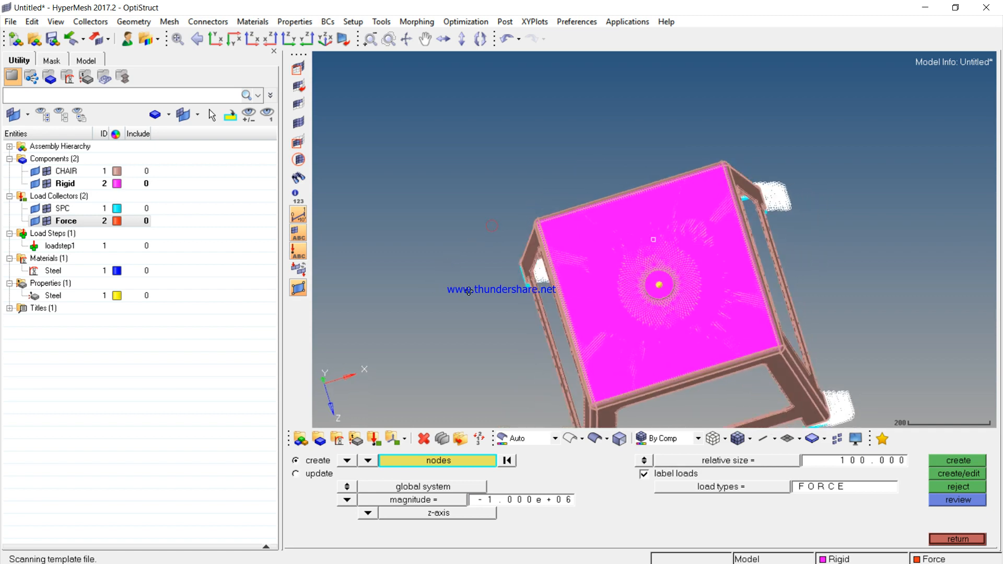
scroll(622, 310, up, 2)
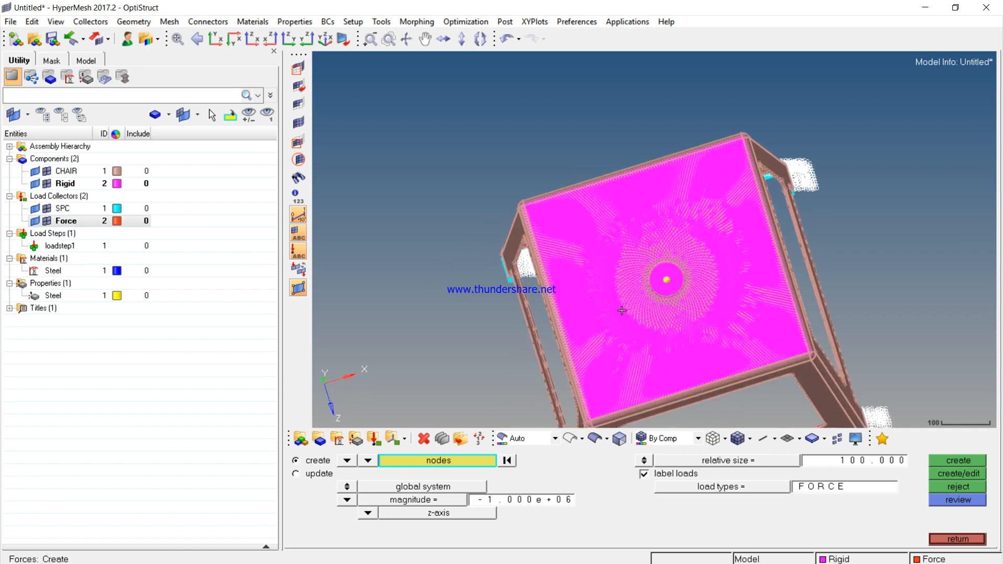
click(615, 253)
click(661, 232)
click(692, 239)
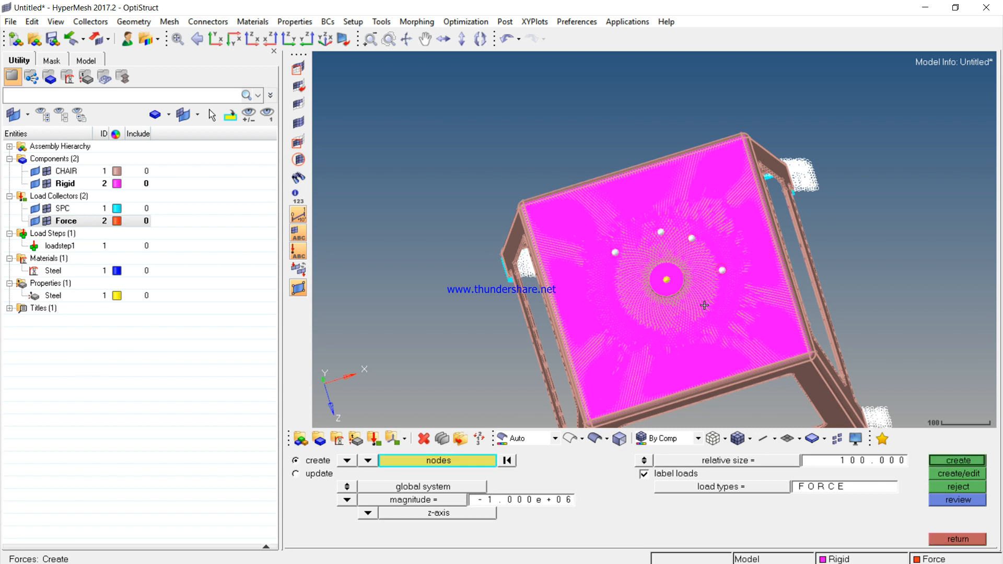
click(657, 323)
click(628, 308)
click(612, 290)
Step: Add an outer ring of seat nodes, closer to the seat's edges, to the force selection
click(645, 199)
click(693, 199)
click(730, 224)
click(747, 250)
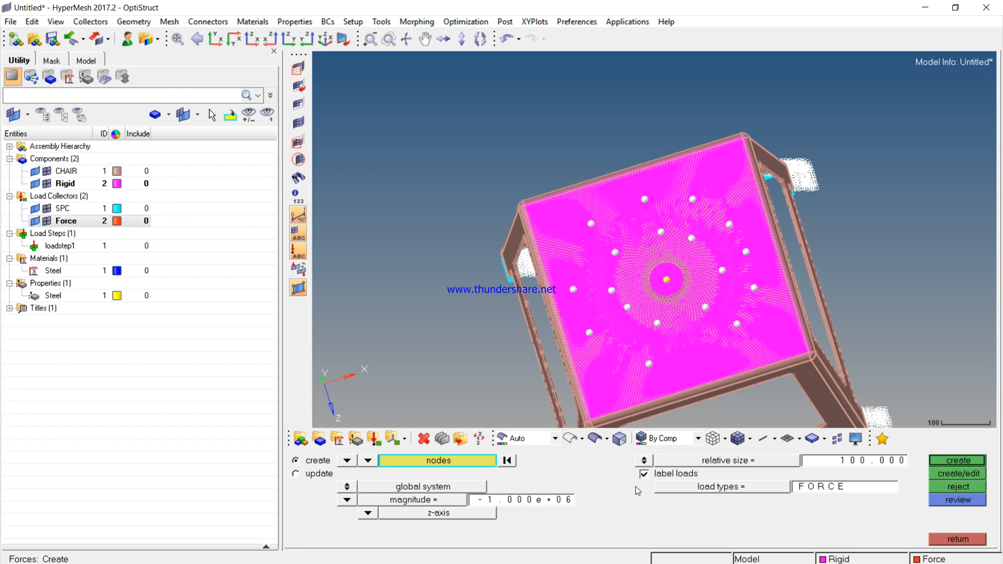
Step: Create forces of magnitude -100000 along the y-axis on the selected seat nodes and show the chair from the front
ctrl+drag(453, 285, 429, 183)
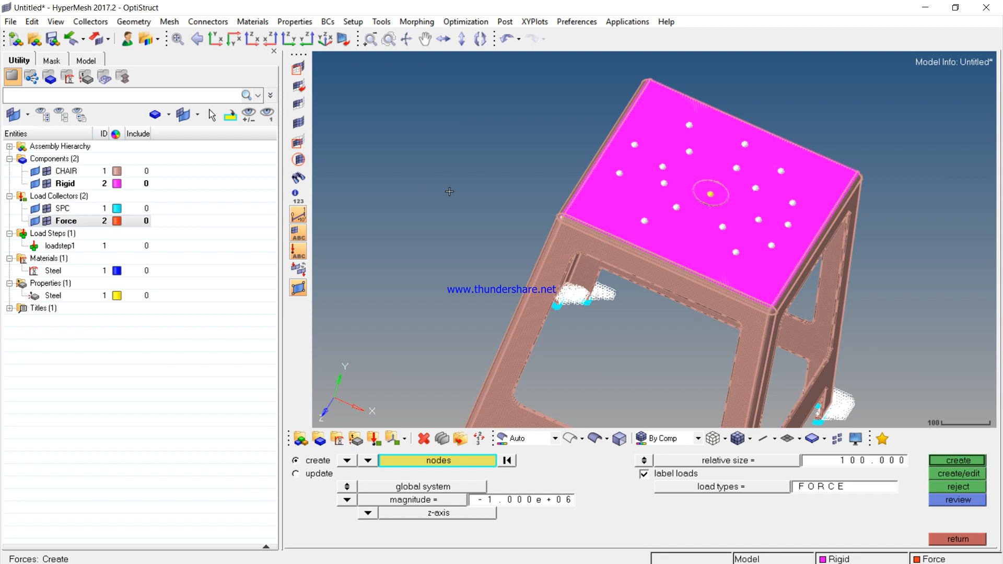
click(369, 514)
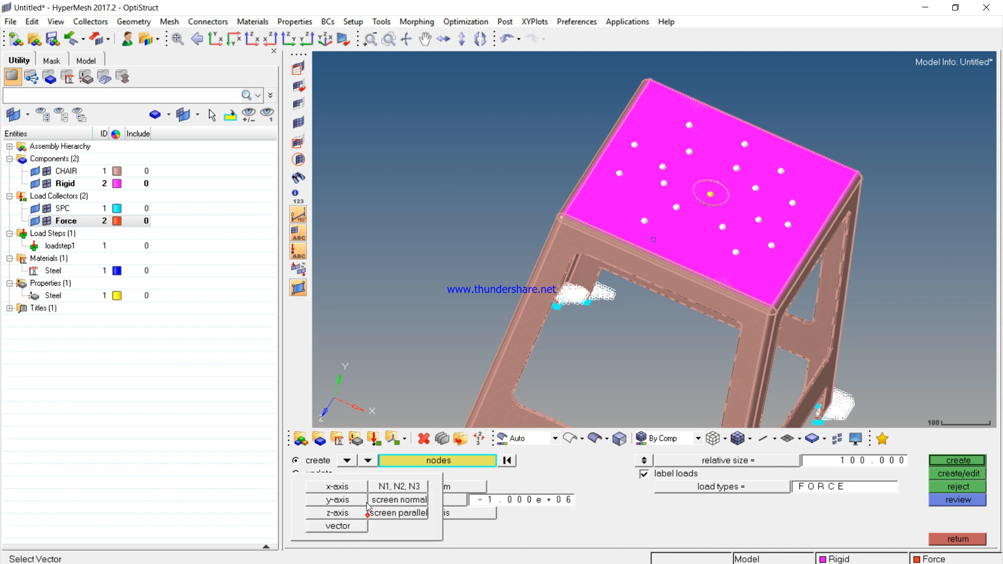
click(346, 500)
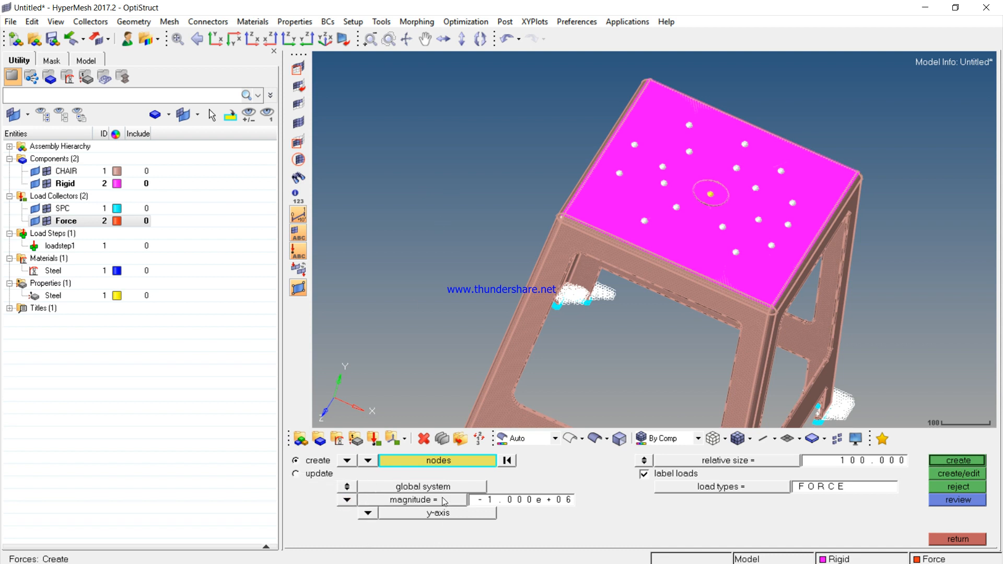
click(491, 502)
text(-)
key(Return)
click(964, 460)
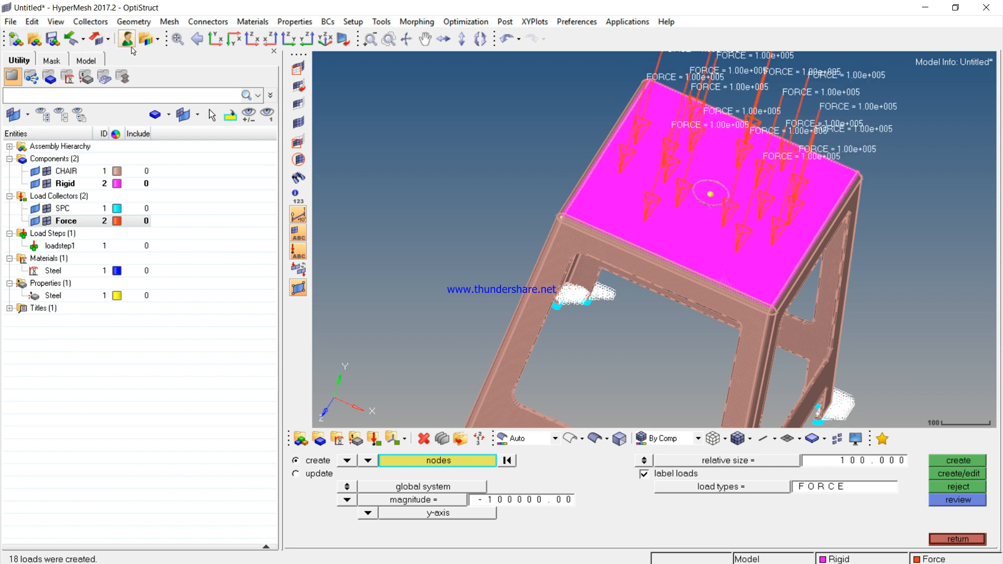
click(215, 43)
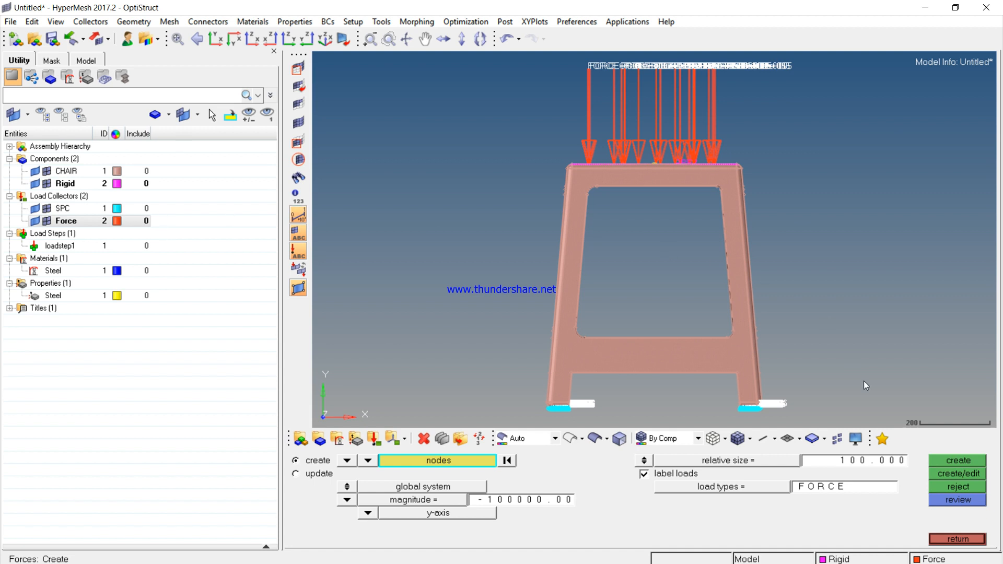
Step: Start saving the model under a new name and browse to the hyperworkstutorial/chair folder on drive E
click(11, 21)
click(33, 94)
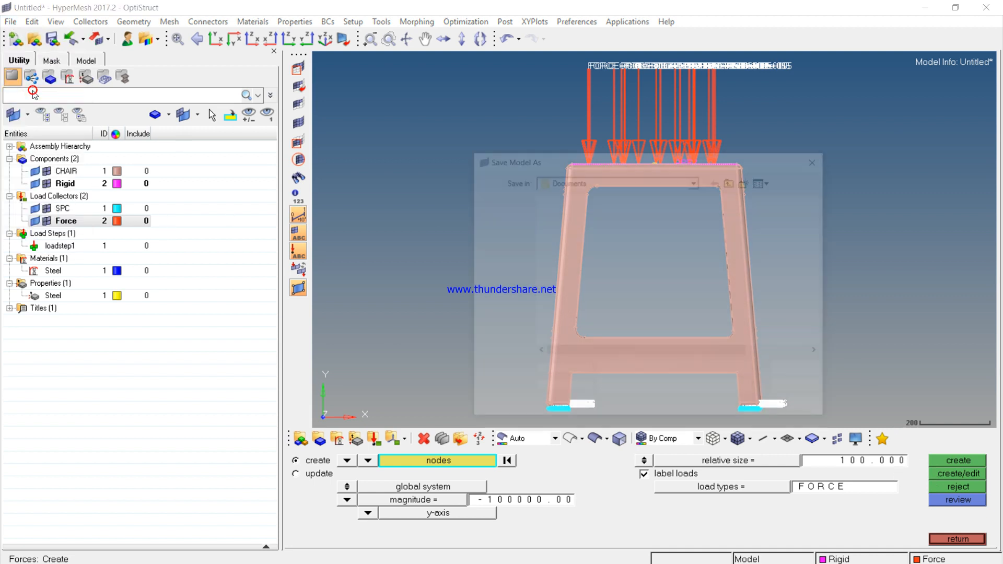
click(500, 345)
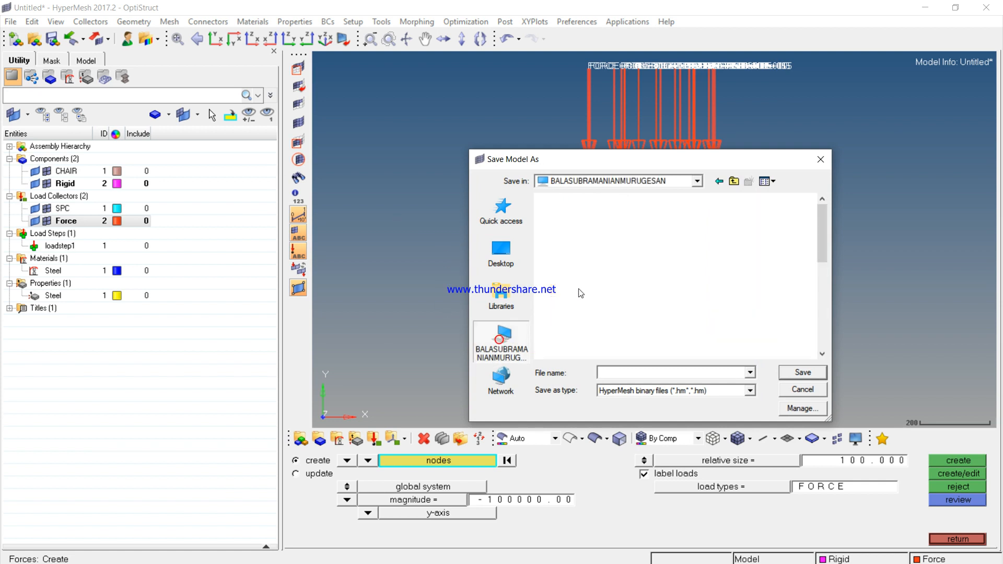
scroll(616, 297, down, 5)
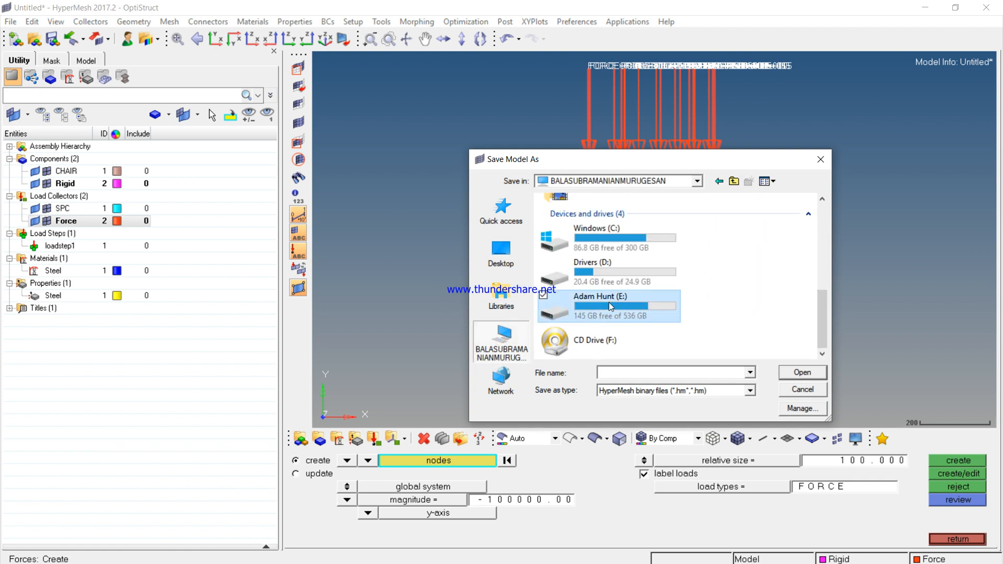
double_click(620, 304)
click(716, 260)
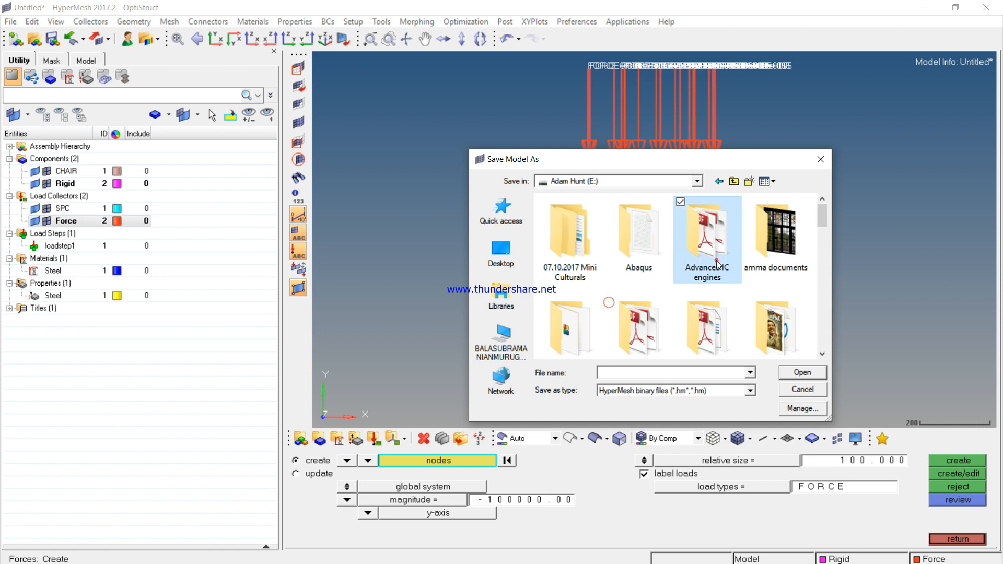
key(h)
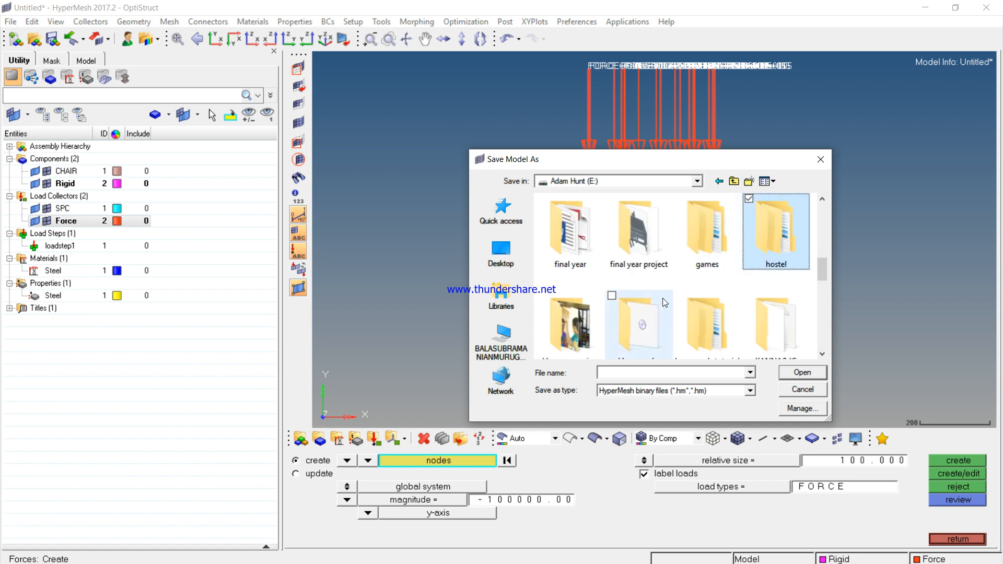
scroll(664, 303, down, 1)
double_click(702, 253)
double_click(578, 253)
Step: Save the model as chairmesh in HyperMesh binary format
click(627, 371)
text(ch)
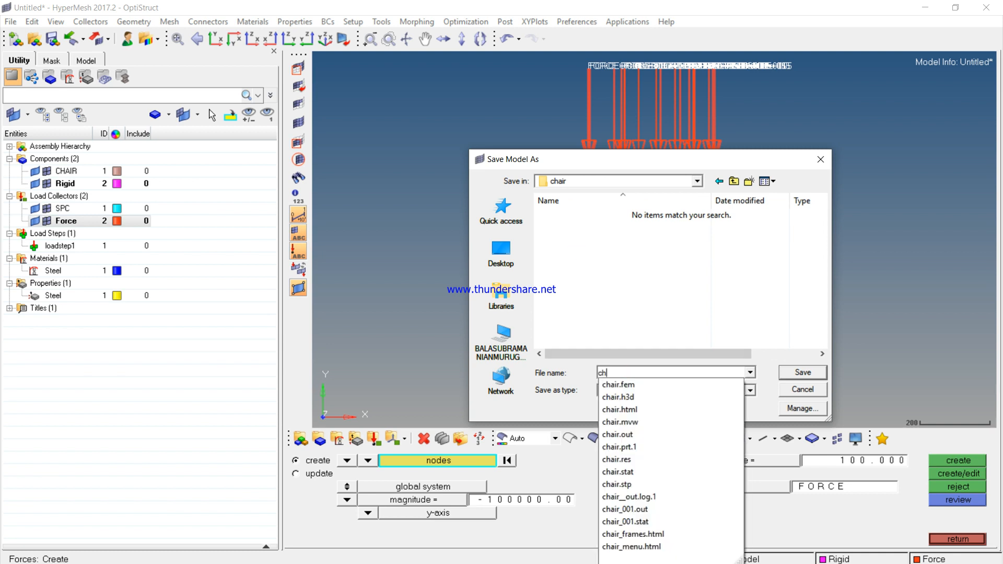
text(airmesh)
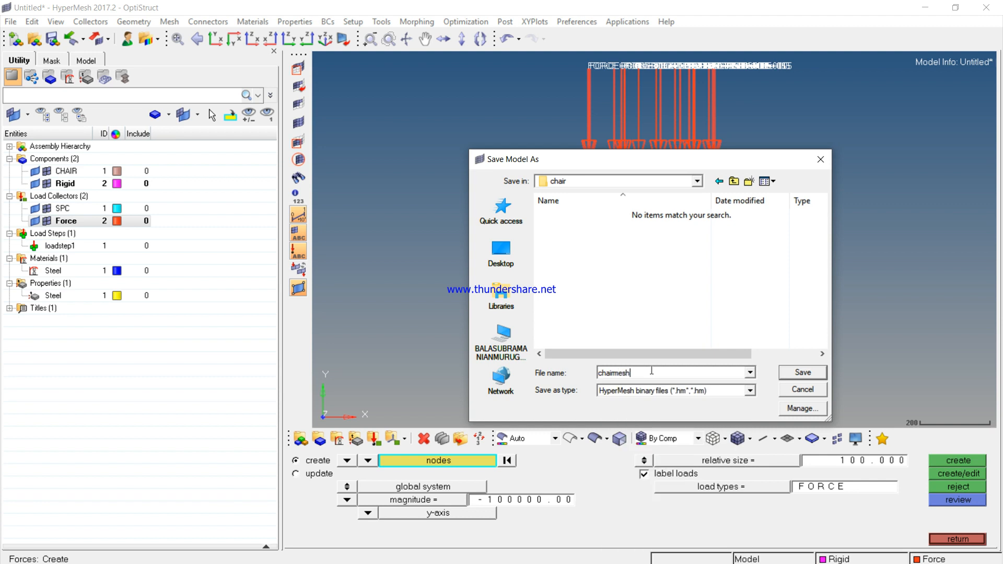
click(803, 373)
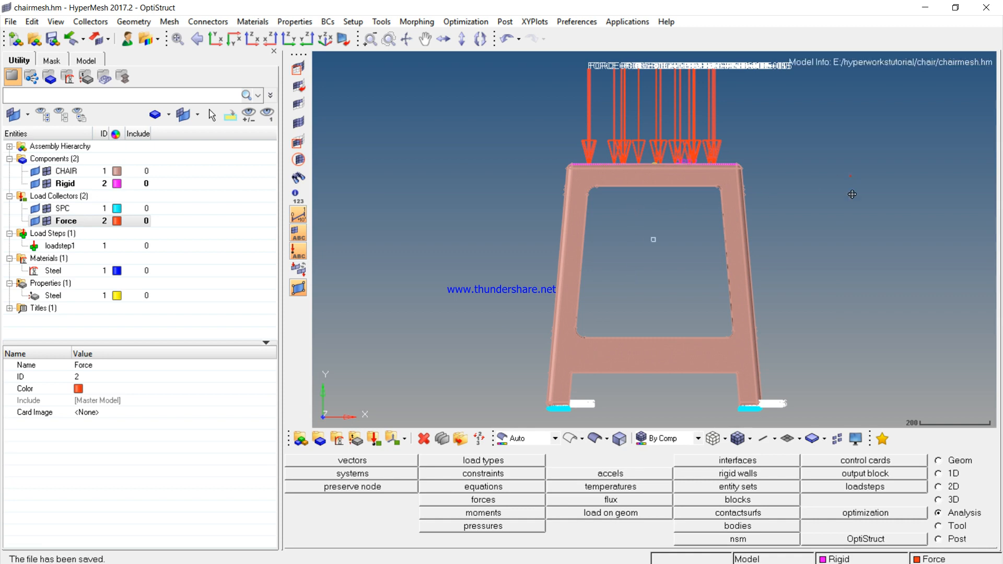
Step: Assign the SPC load collector to the SPC entry of the loadstep1 load step
ctrl+drag(852, 194, 851, 176)
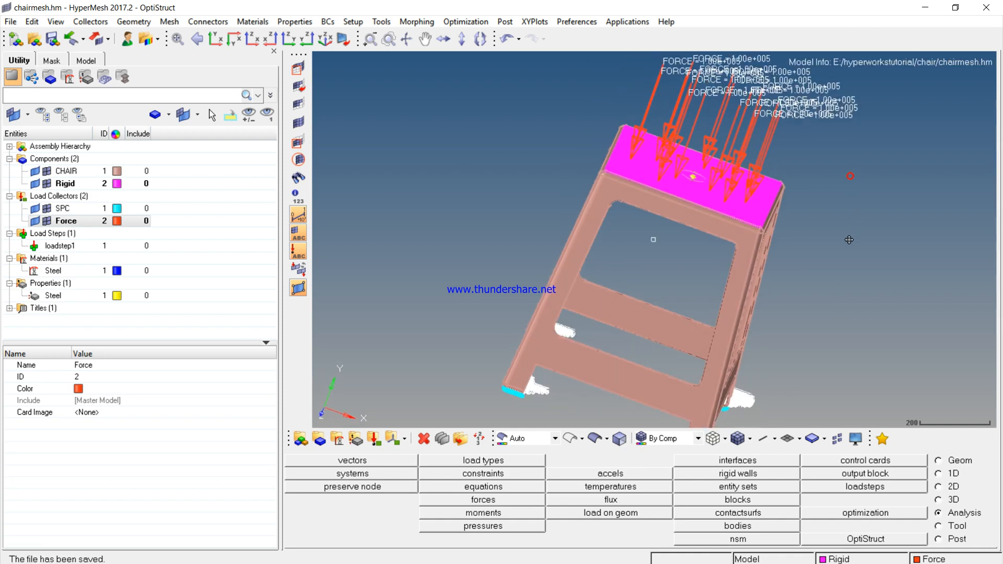
click(883, 540)
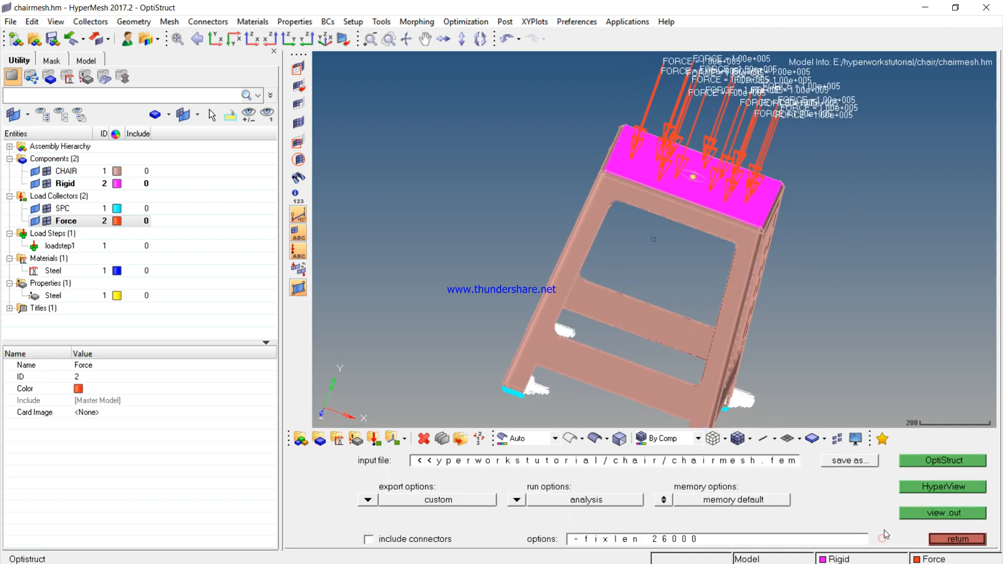
click(75, 246)
click(178, 448)
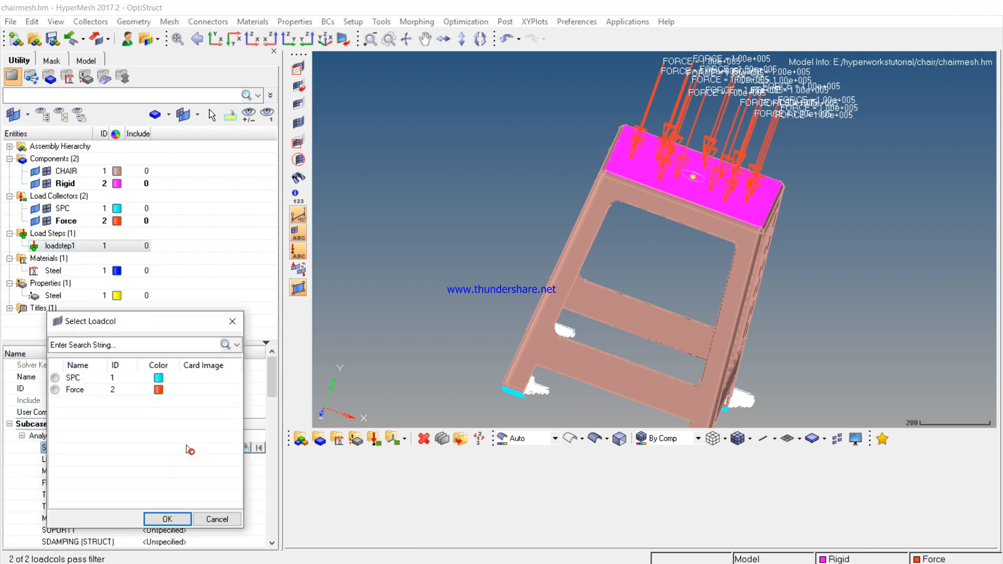
click(69, 376)
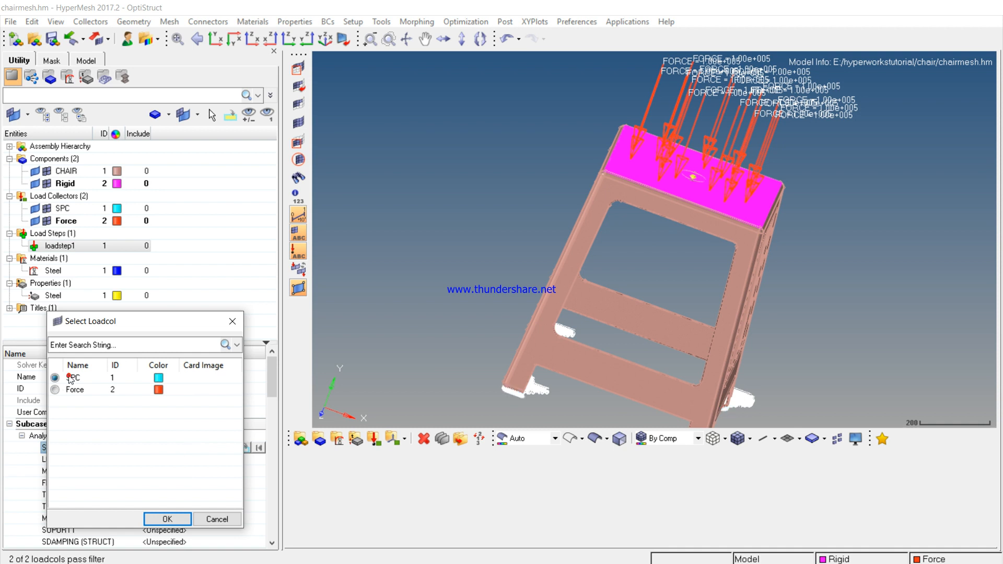
click(168, 519)
Step: Assign the Force load collector as the load of loadstep1 and save the model
click(167, 460)
click(167, 462)
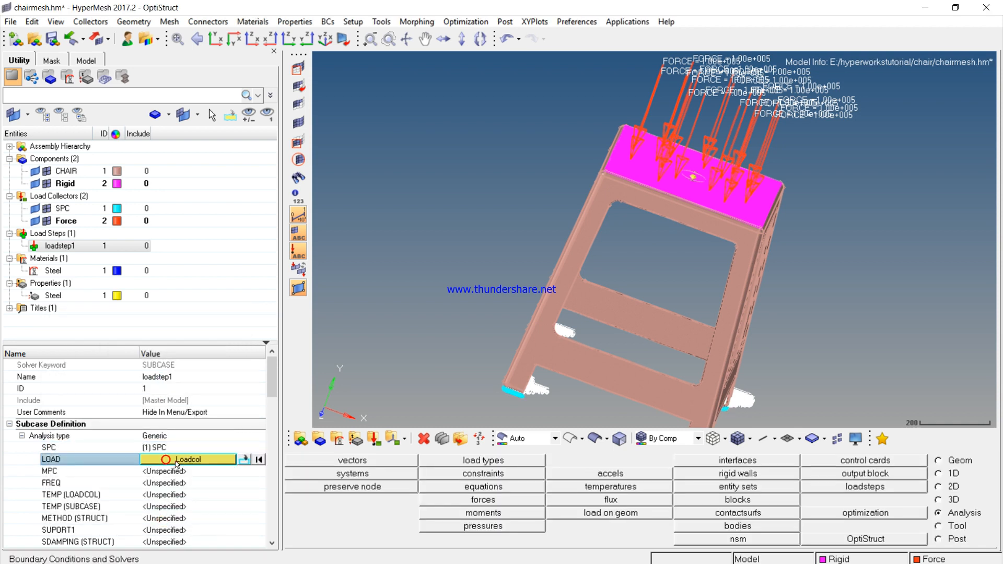
click(89, 391)
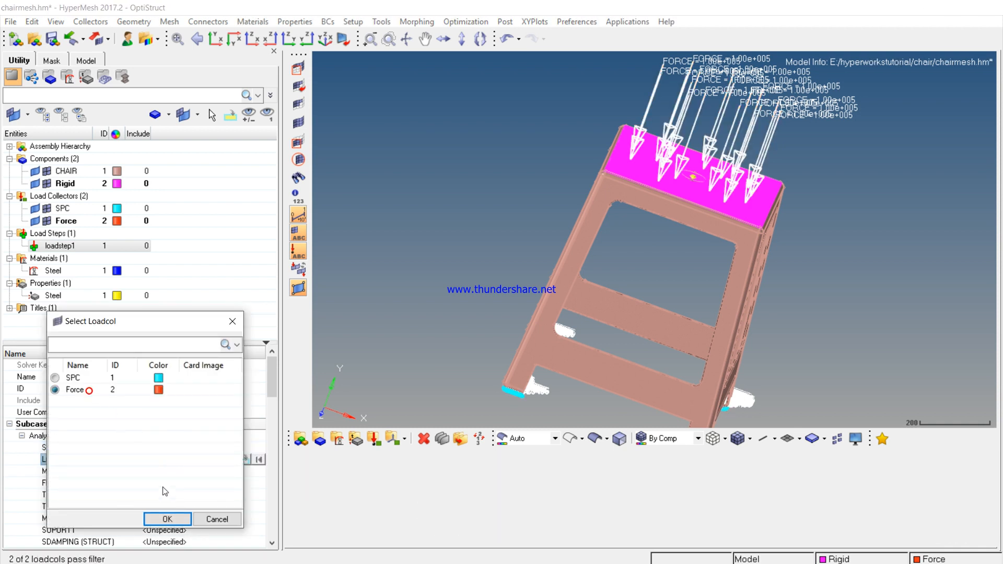
click(167, 519)
click(54, 39)
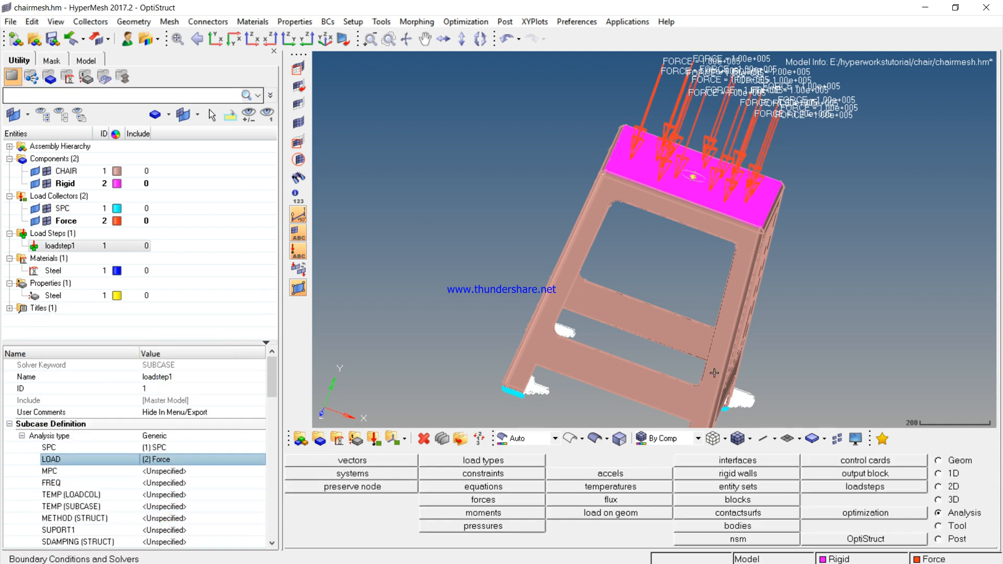
Step: Run the OptiStruct analysis on chairmesh.fem and open its results in HyperView
click(903, 541)
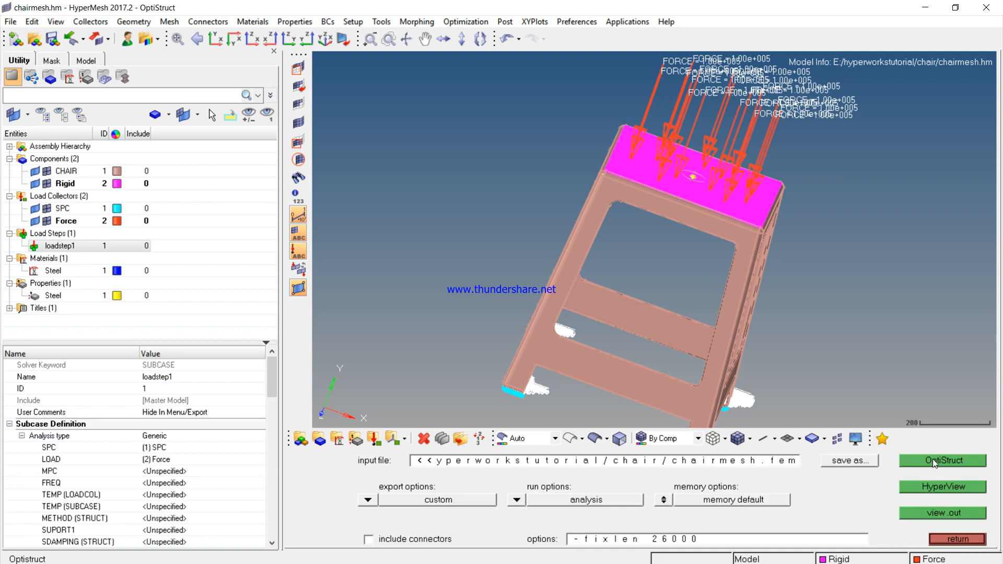
click(934, 460)
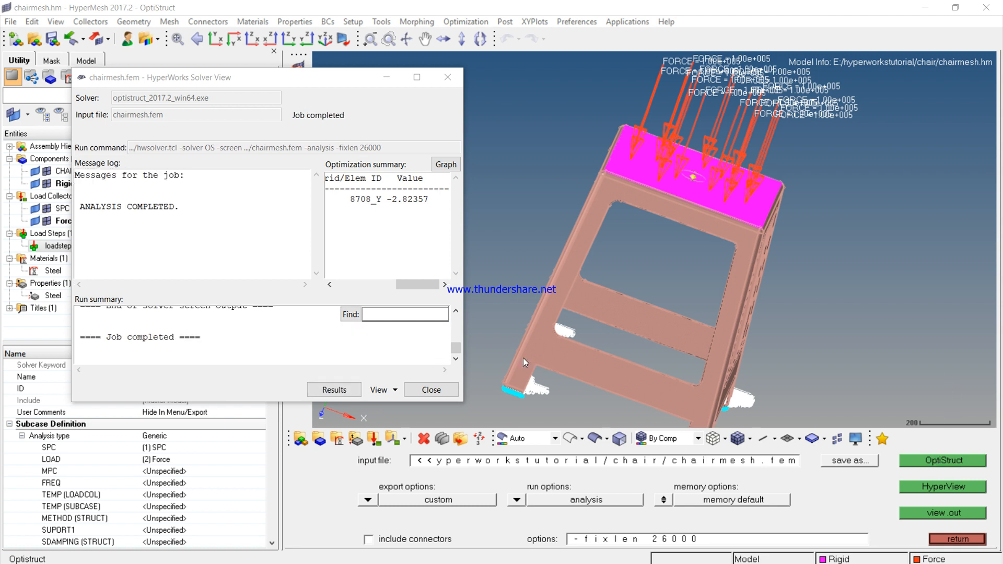
click(342, 391)
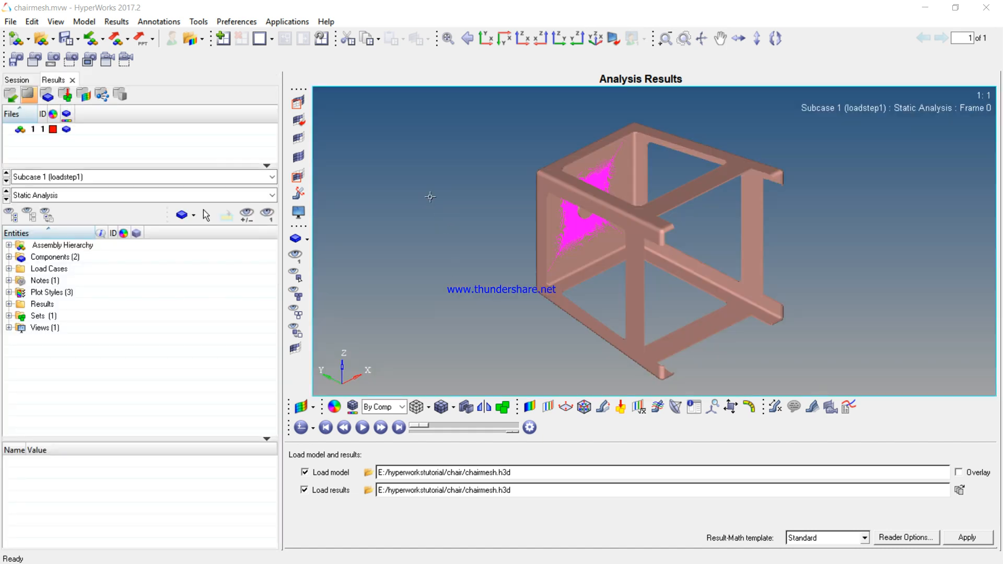
Step: Apply a displacement magnitude contour, resolved in the analysis system, to the chair
ctrl+drag(471, 187, 667, 202)
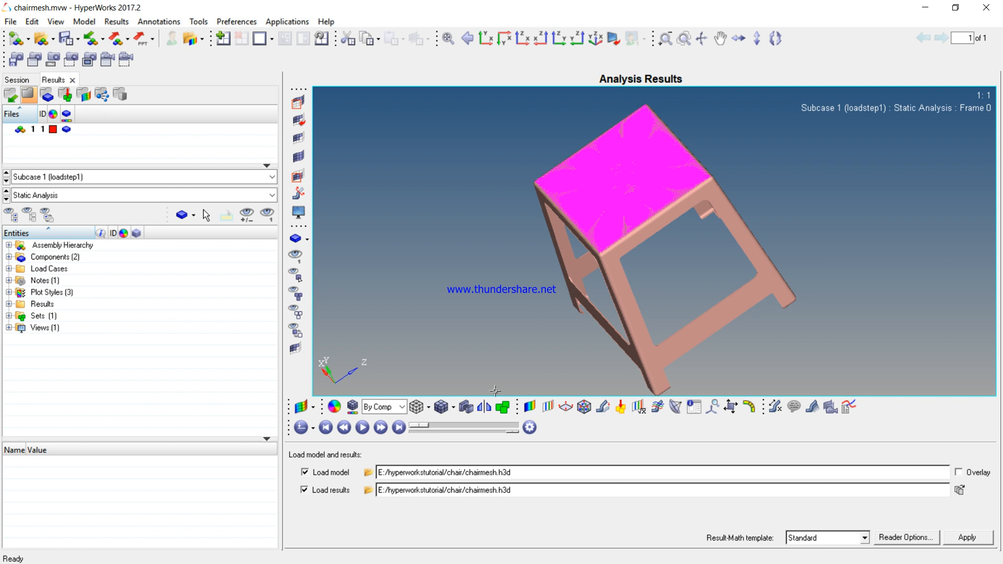
click(529, 407)
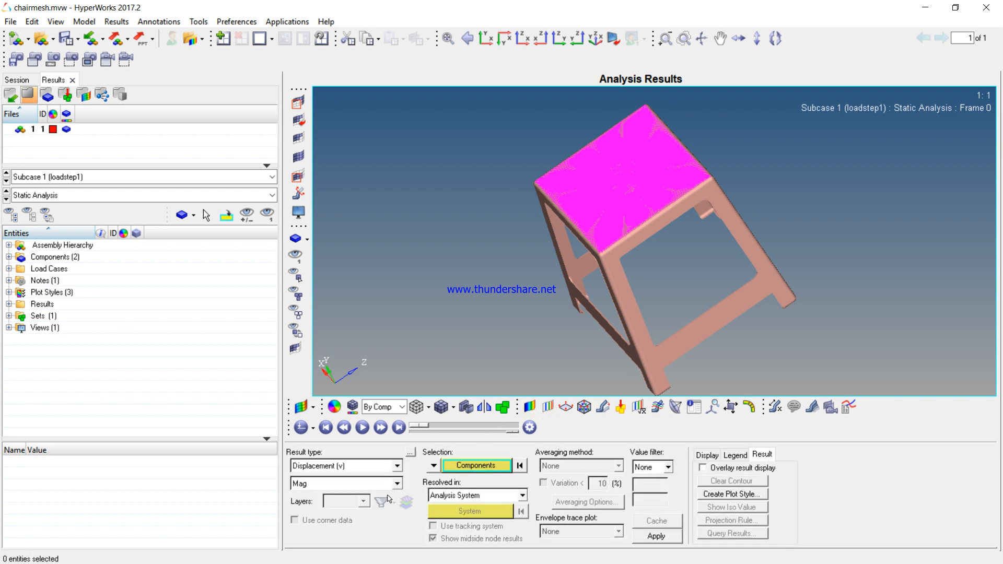
click(655, 537)
ctrl+drag(426, 232, 469, 218)
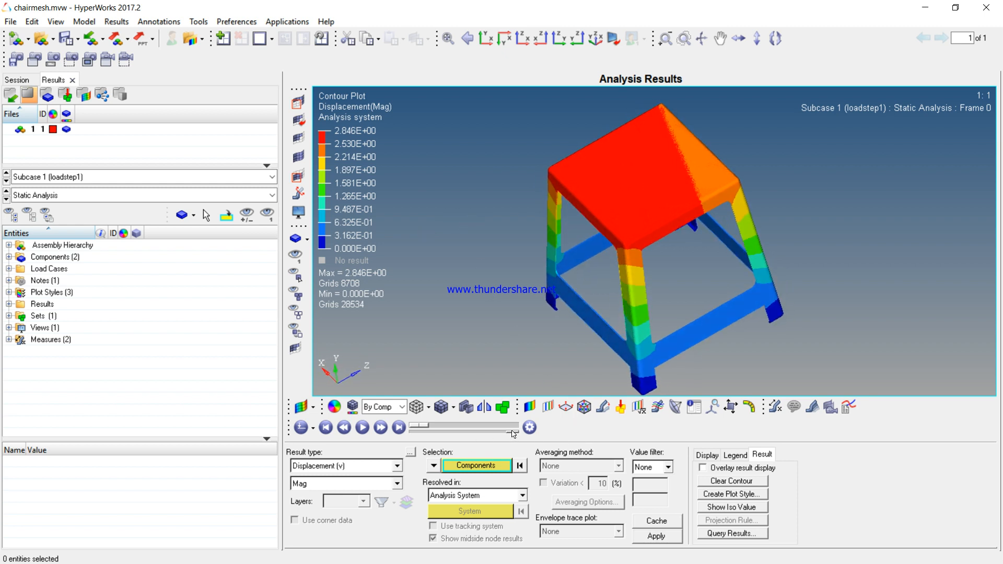
Step: Play the static analysis animation at a slower speed and examine the displacement contour on the seat and legs up close and from the front
drag(514, 433, 457, 433)
click(362, 428)
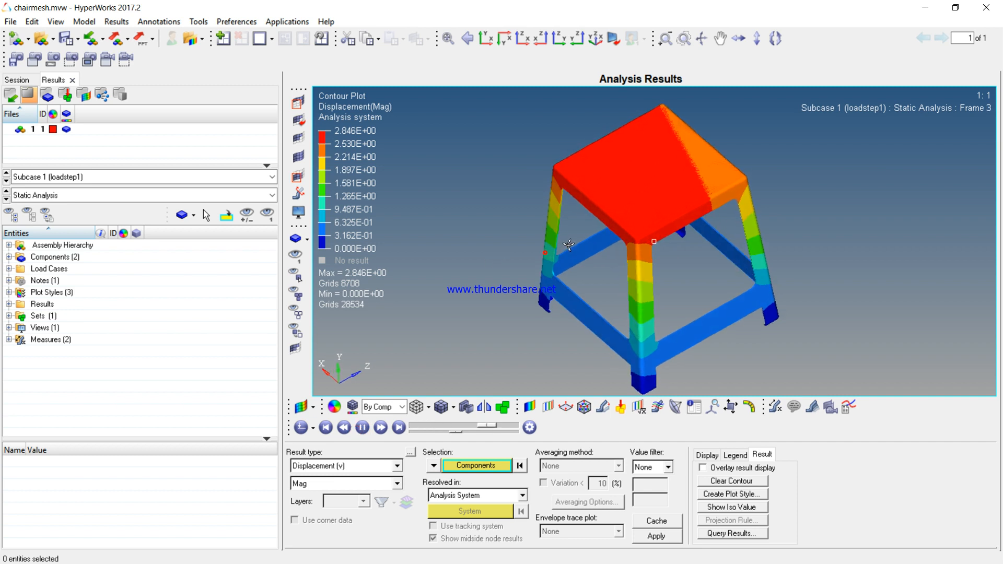
scroll(641, 182, up, 5)
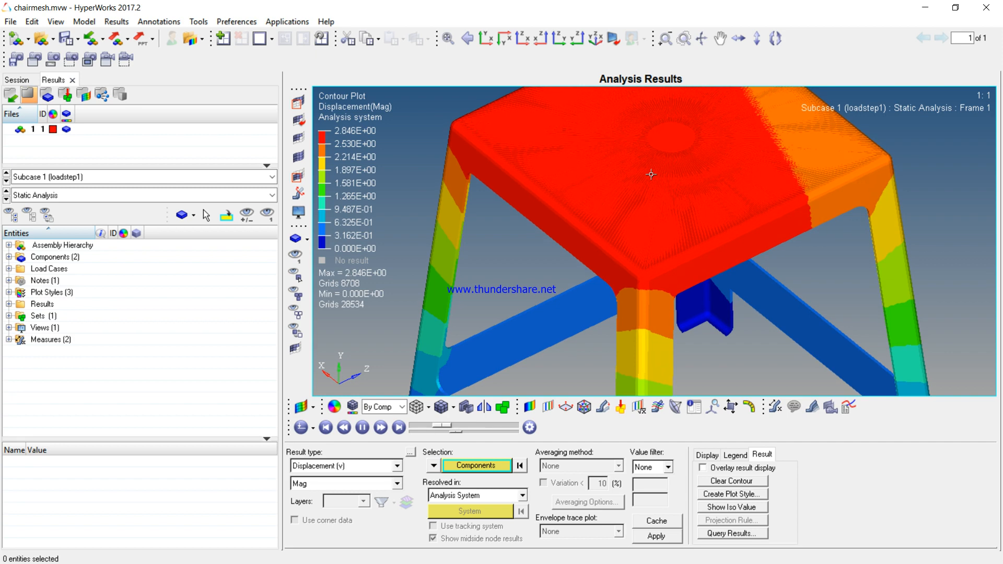
scroll(651, 175, up, 3)
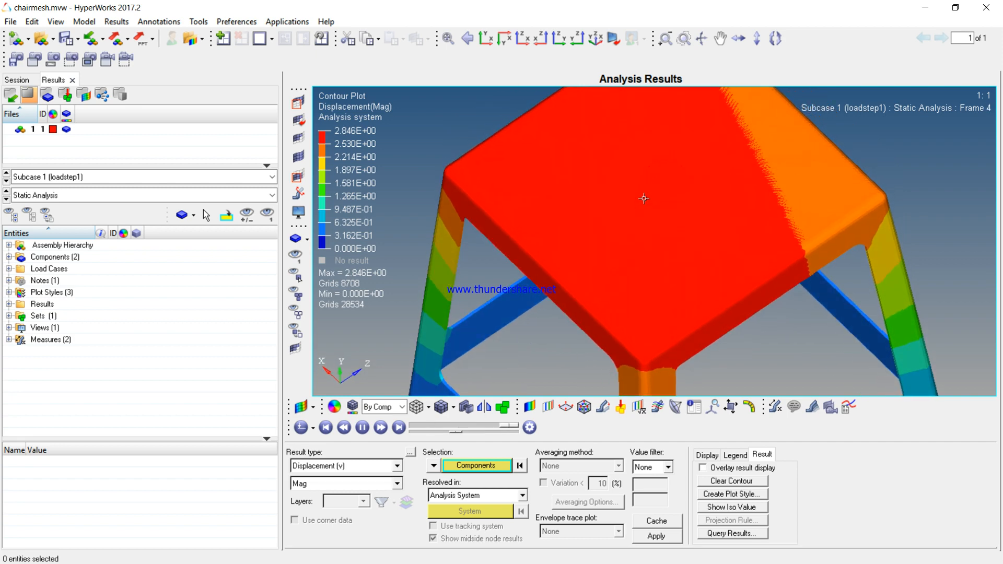
scroll(644, 199, down, 3)
ctrl+drag(645, 204, 574, 230)
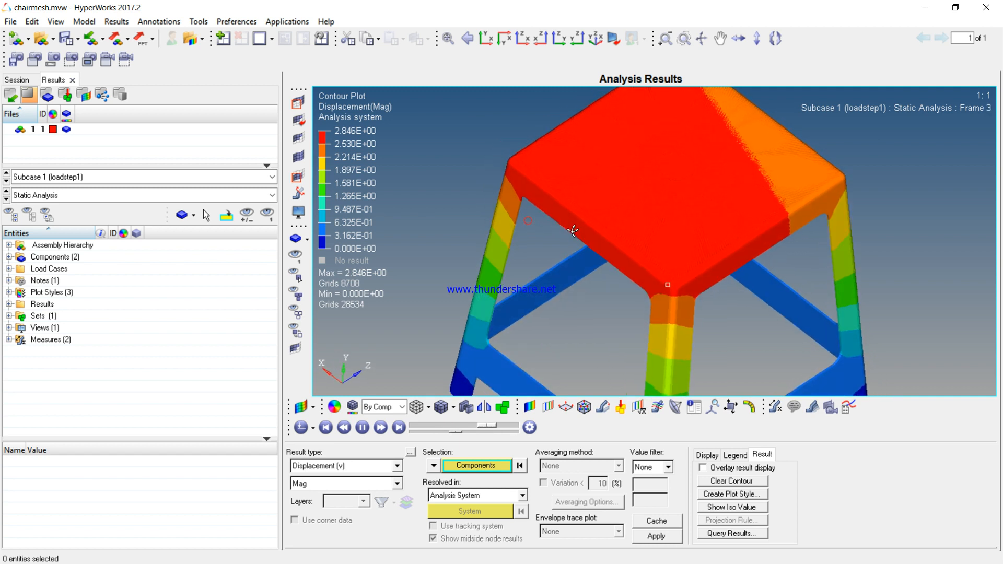
scroll(579, 198, up, 2)
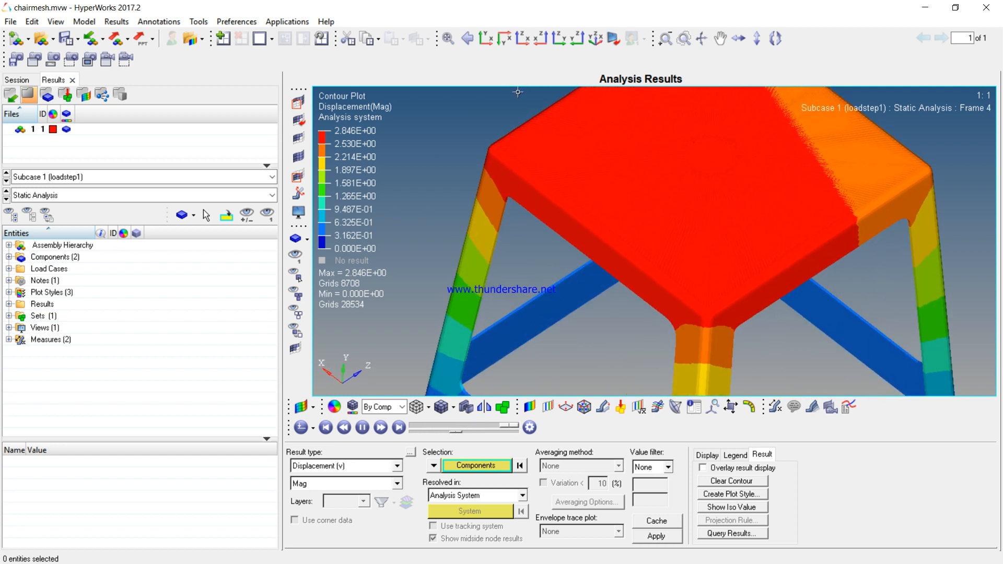
click(499, 44)
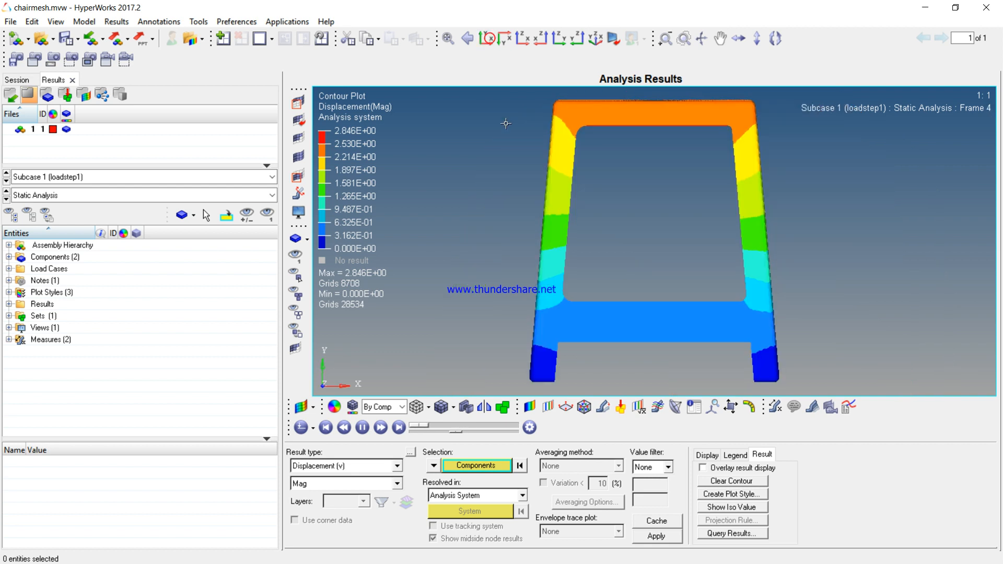
ctrl+drag(532, 147, 532, 261)
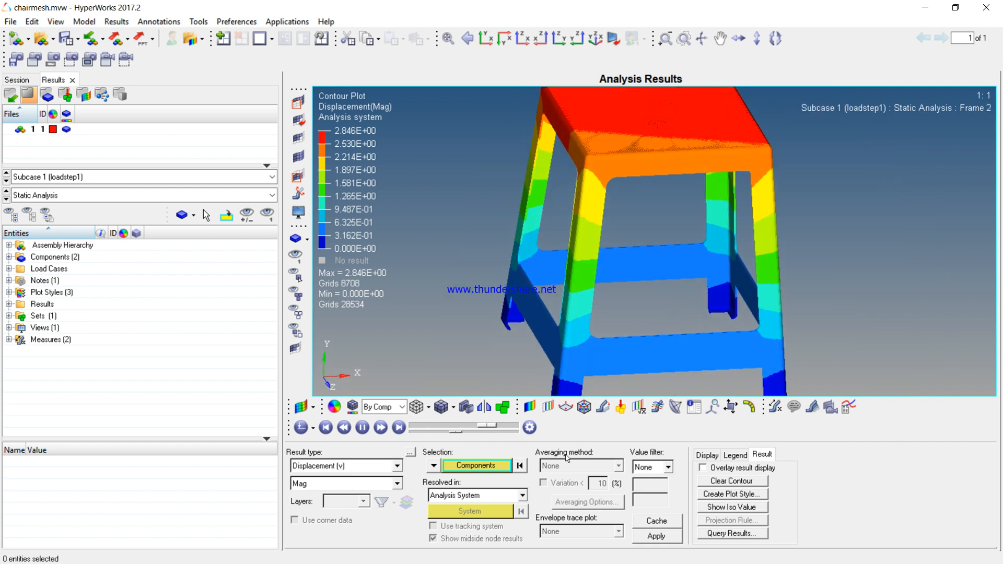